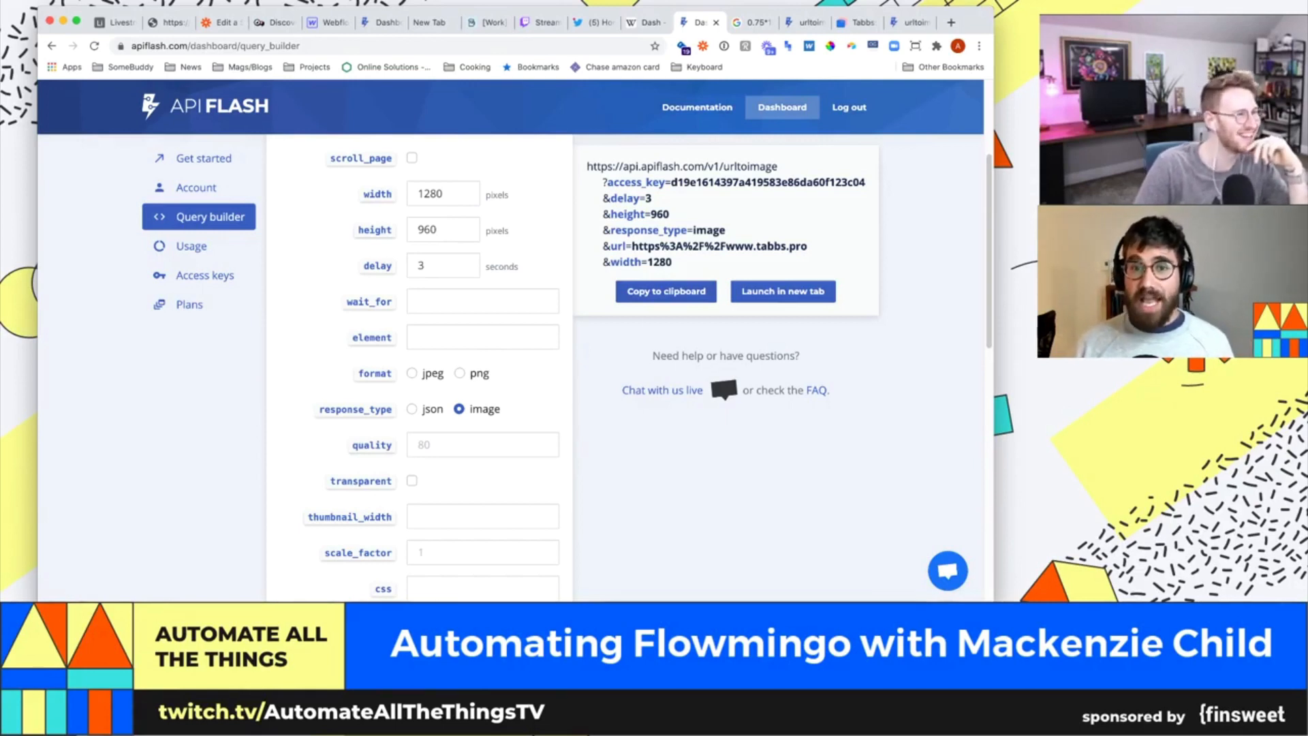
pyautogui.moveTo(587, 167)
pyautogui.mouseDown()
pyautogui.moveTo(687, 231)
pyautogui.moveTo(665, 245)
pyautogui.moveTo(598, 167)
pyautogui.mouseUp()
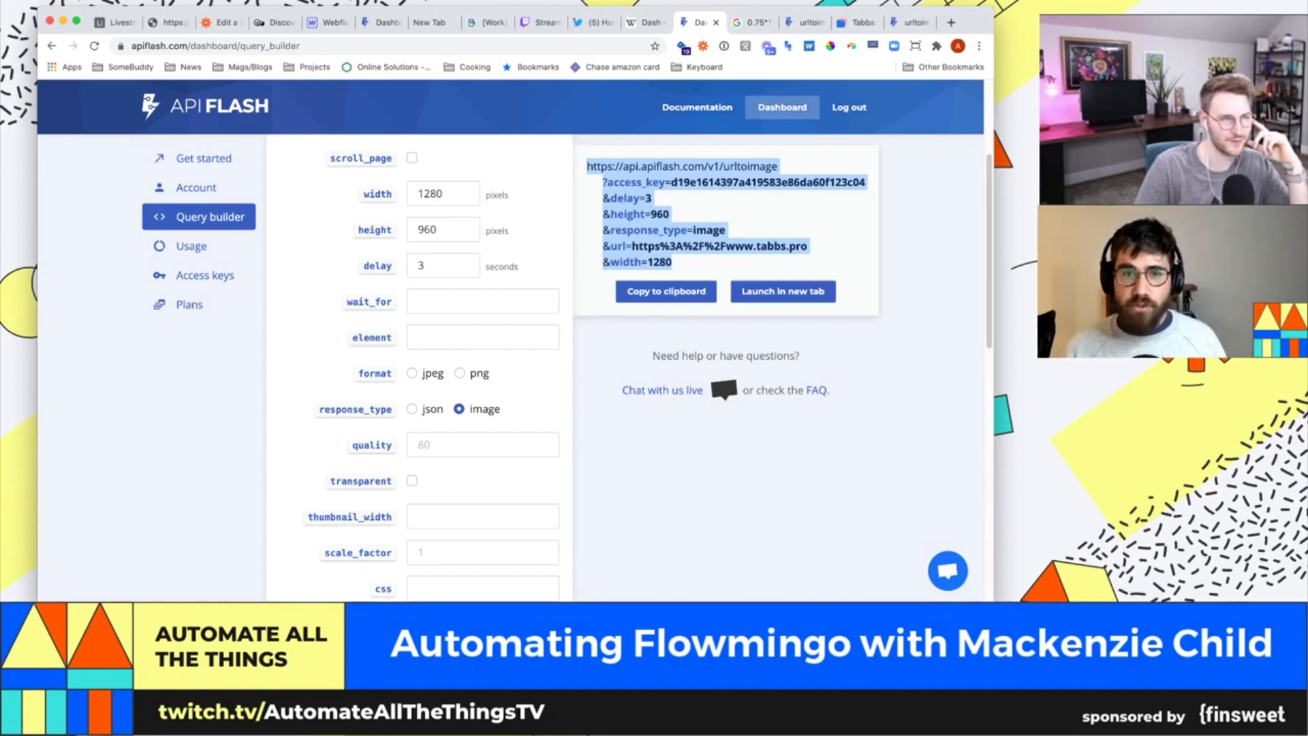
pyautogui.click(764, 215)
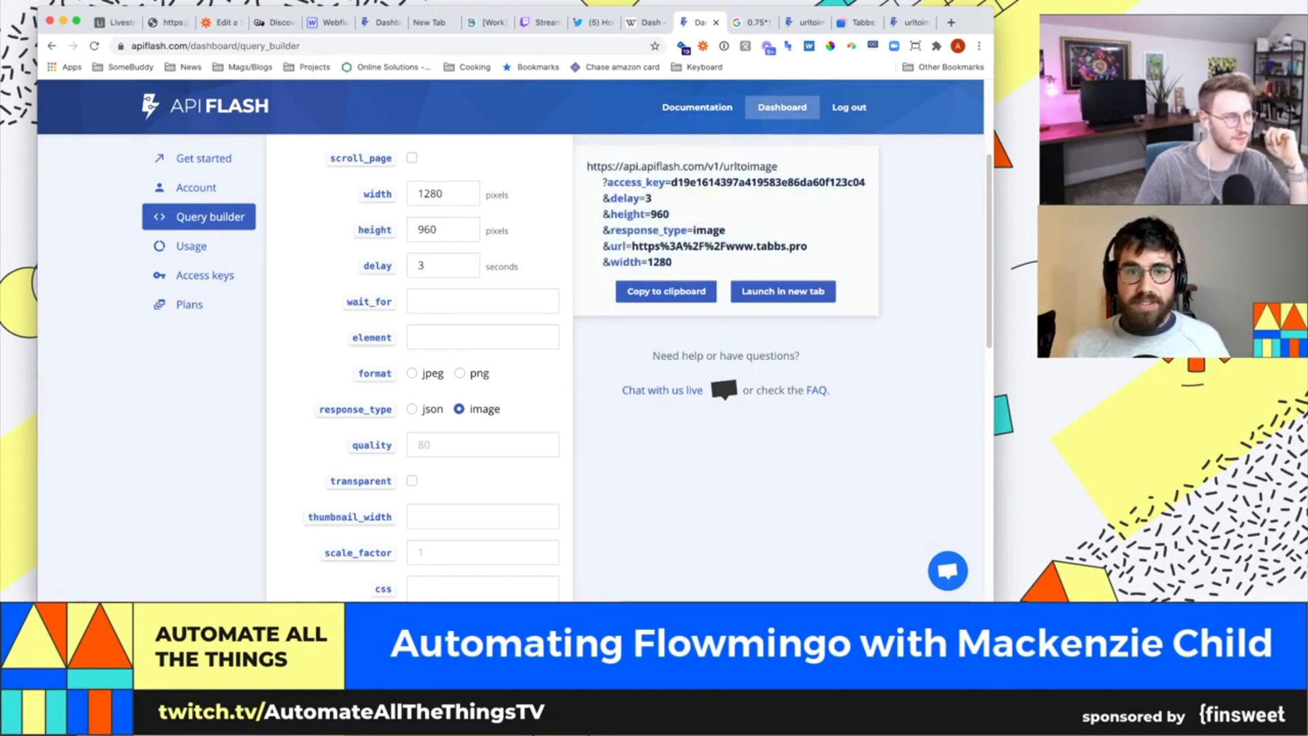
pyautogui.moveTo(588, 166); pyautogui.dragTo(673, 263)
pyautogui.press('super+c')
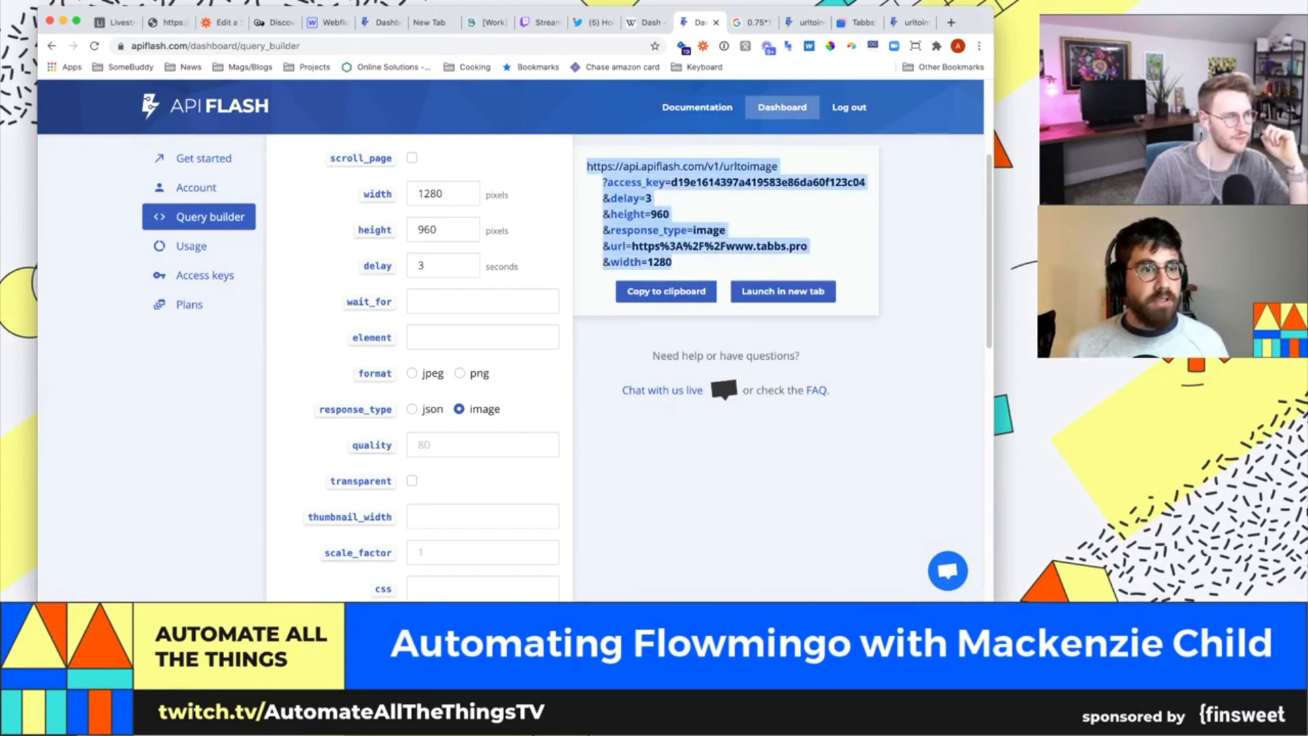
# Switch to the Zapier zap, close the Find Record step, and add a Webhooks by Zapier action with the GET event after it.
pyautogui.click(223, 23)
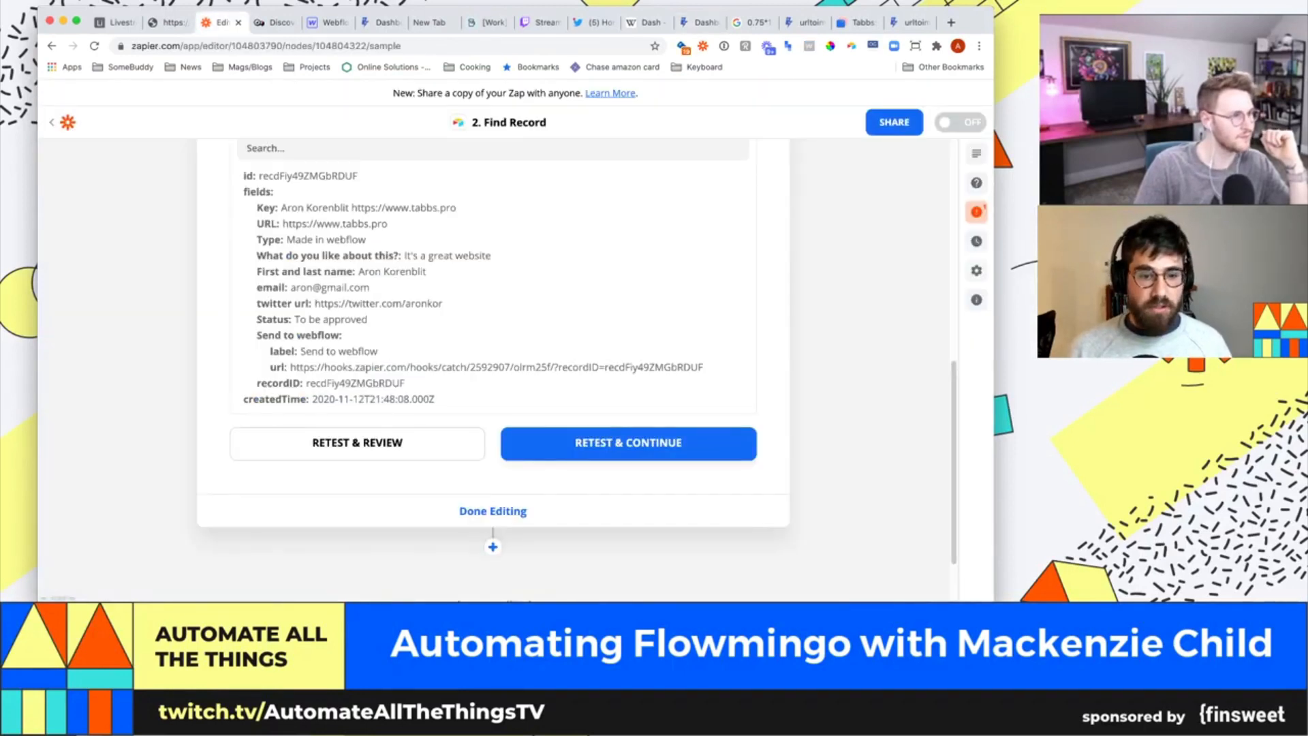
pyautogui.click(493, 511)
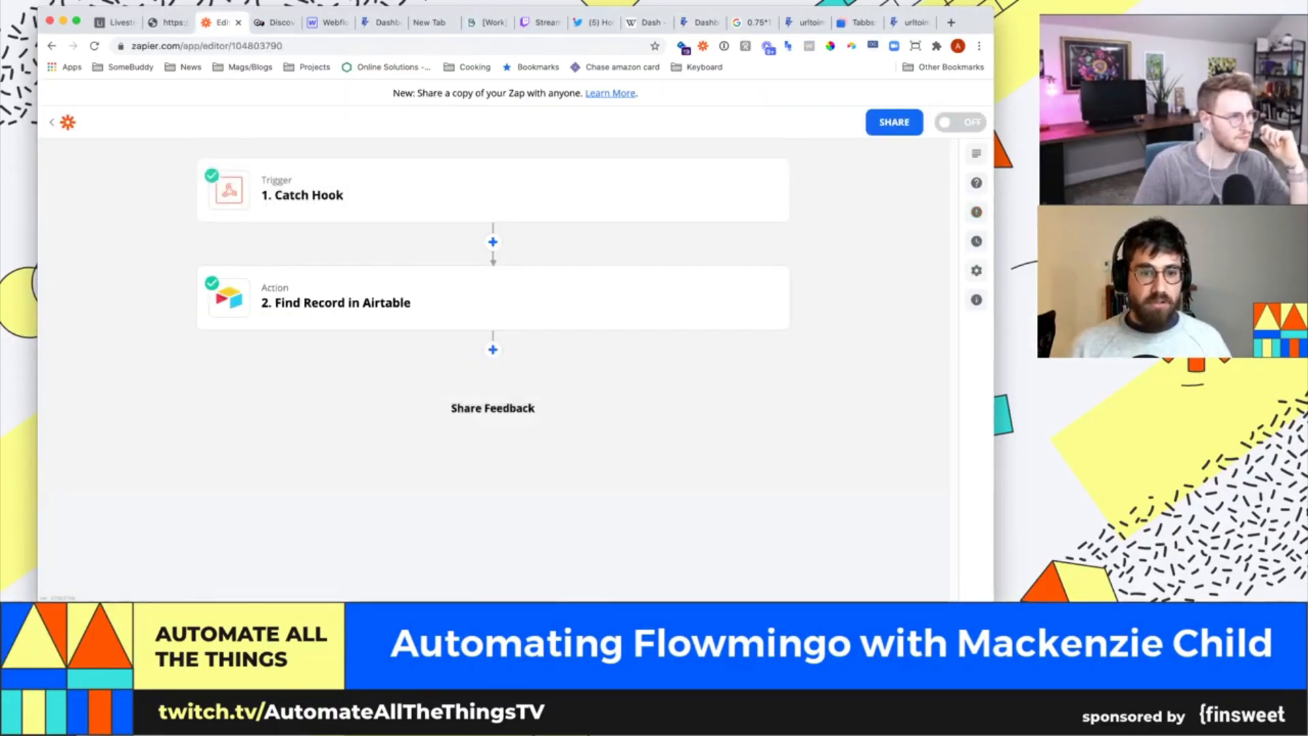
pyautogui.click(492, 350)
pyautogui.write('webhoo')
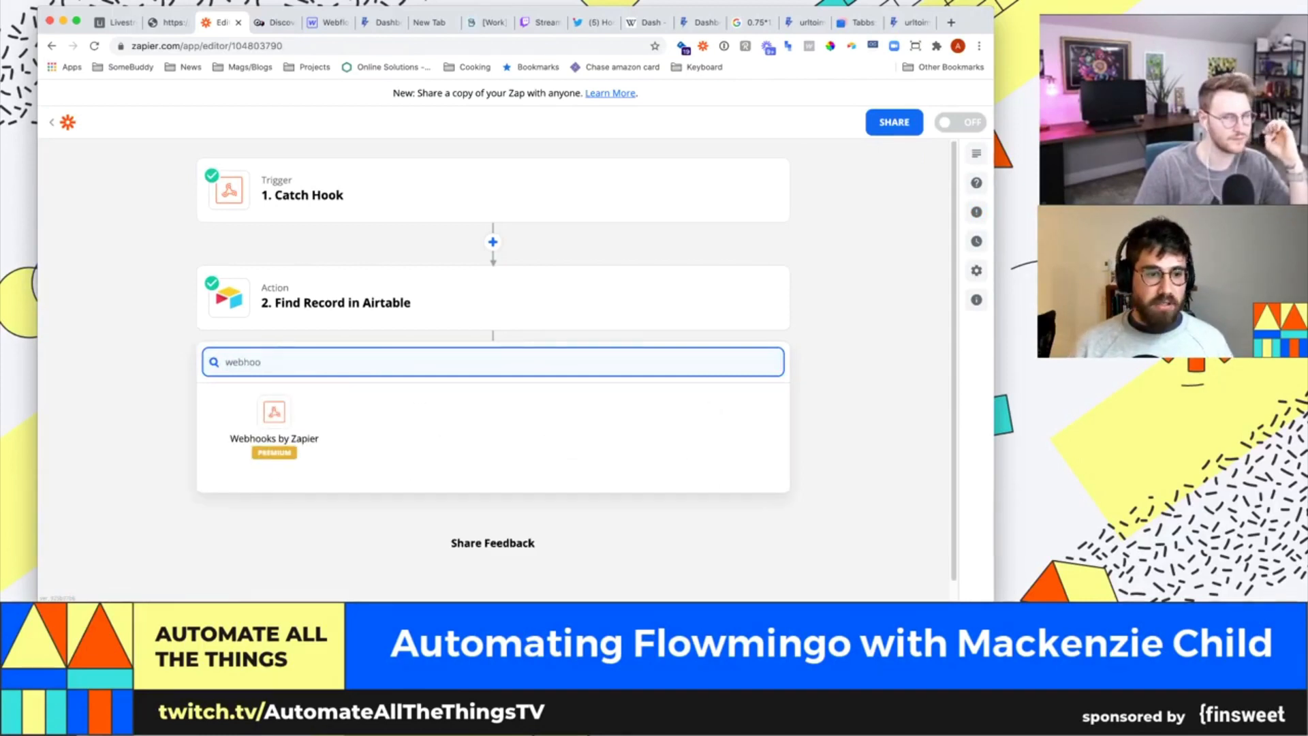
pyautogui.click(274, 426)
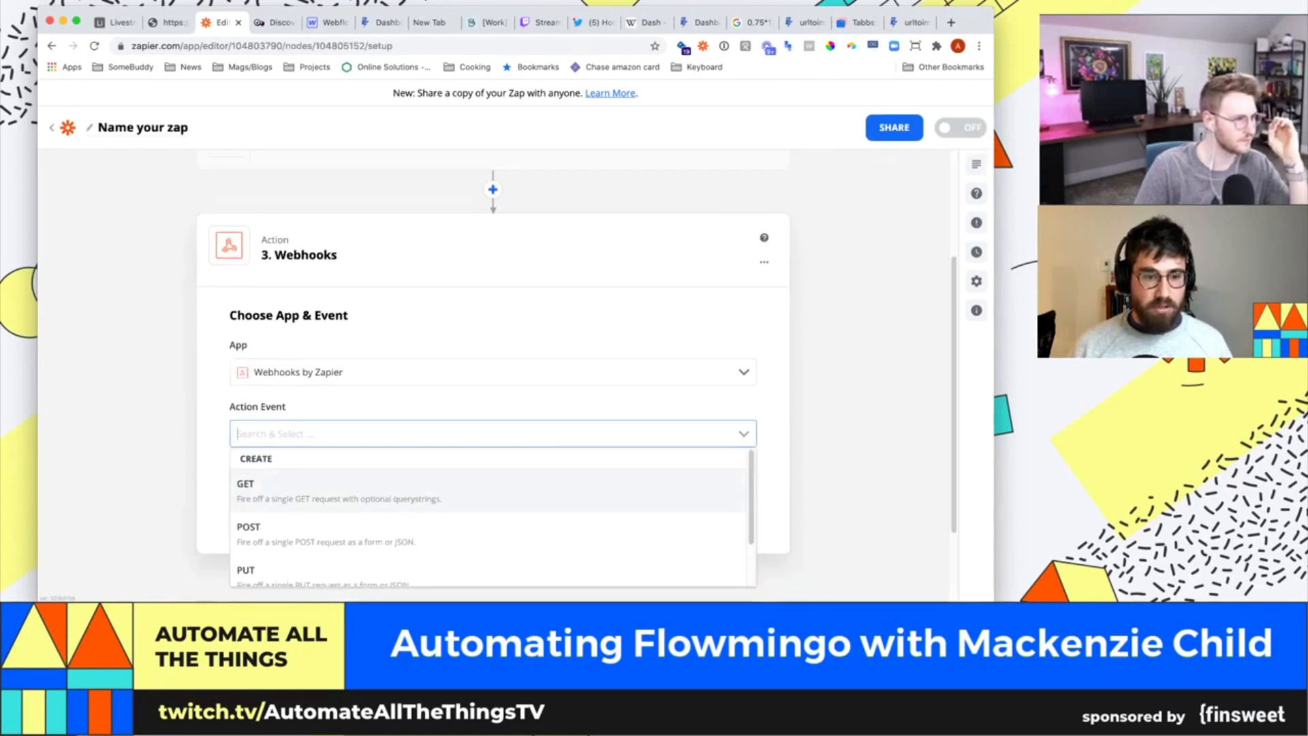
pyautogui.click(341, 490)
pyautogui.click(409, 415)
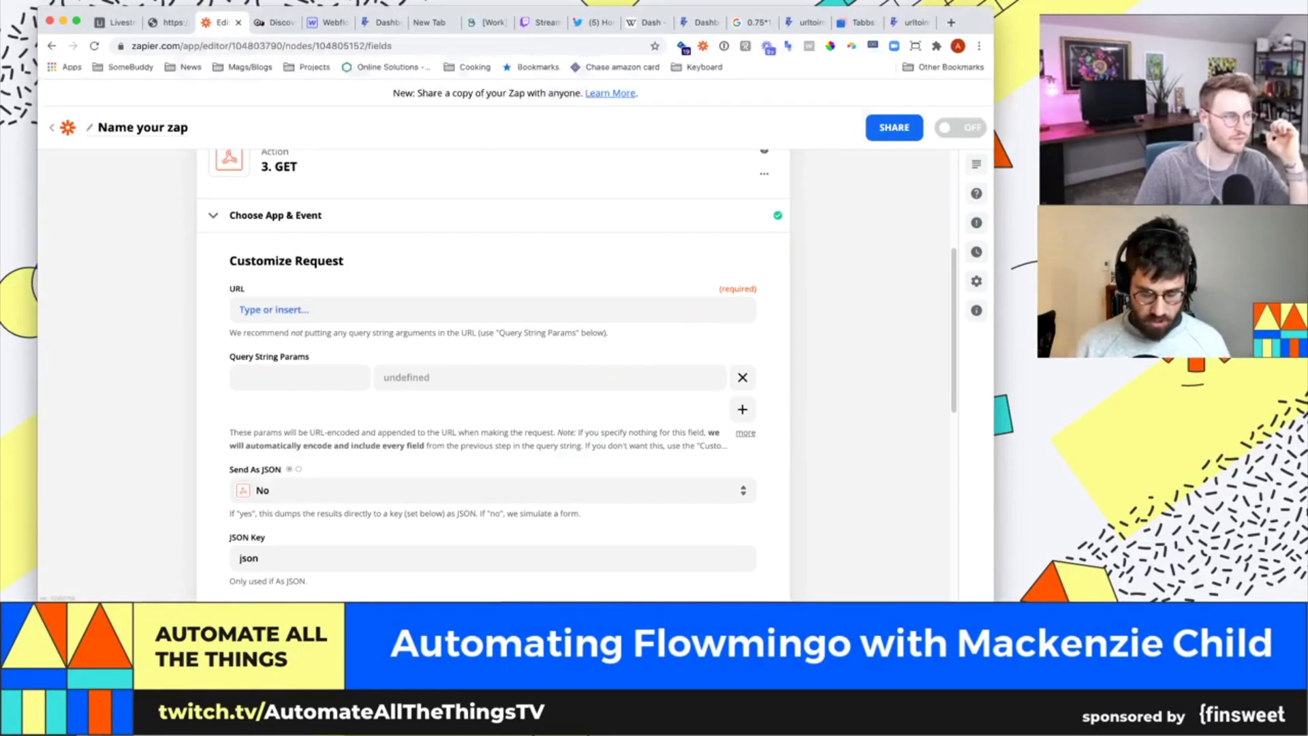
# Paste the copied request URL with its access key as the GET request's URL and join its lines up to the height parameter.
pyautogui.click(493, 310)
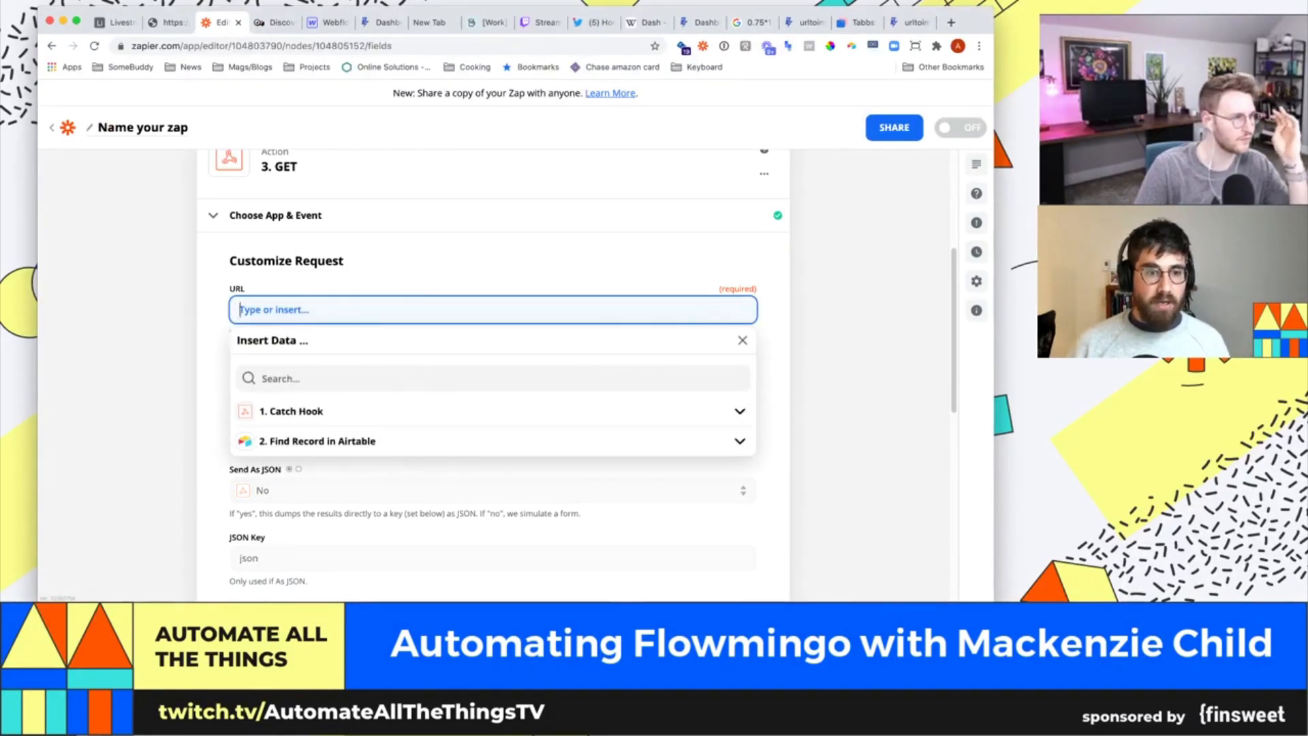
pyautogui.press('super+v')
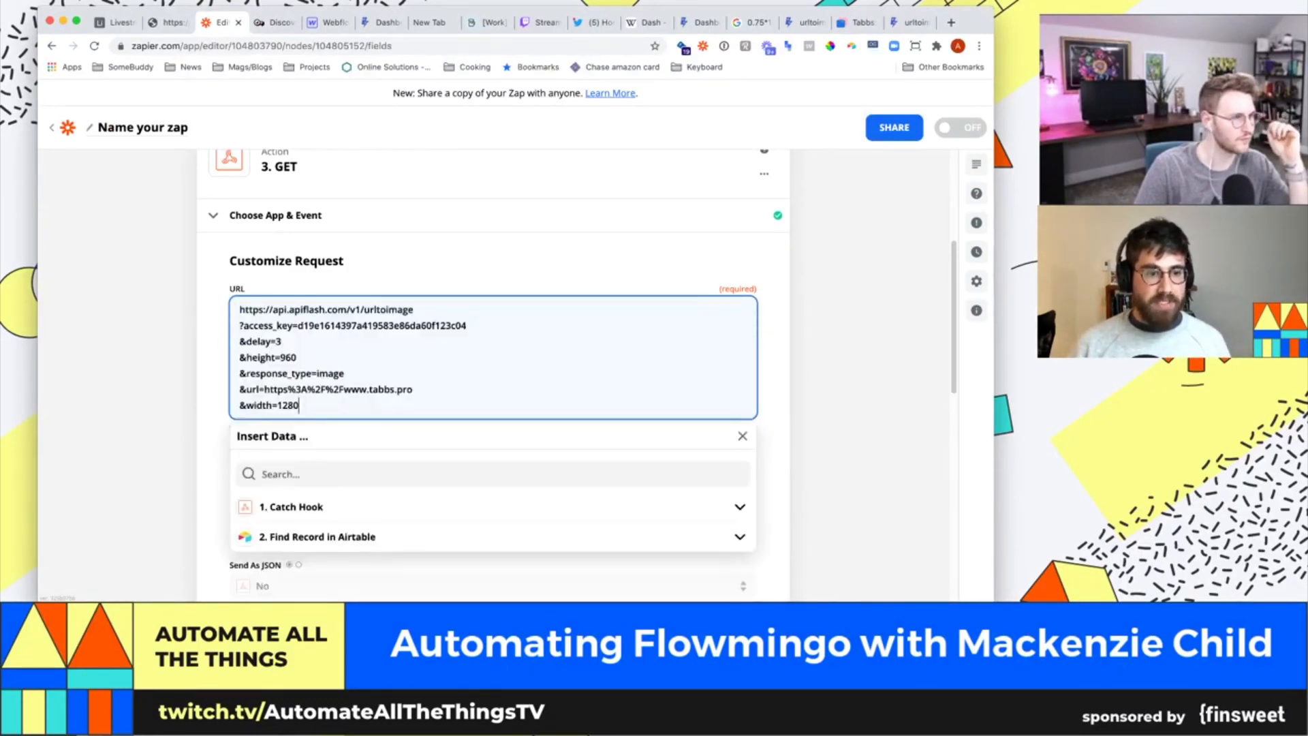
pyautogui.press('super+Left')
pyautogui.press('Up')
pyautogui.press('Up')
pyautogui.press('Up')
pyautogui.press('Up')
pyautogui.press('Up')
pyautogui.press('BackSpace')
pyautogui.press('Down')
pyautogui.press('super+Left')
pyautogui.press('BackSpace')
pyautogui.press('Down')
pyautogui.press('super+Left')
pyautogui.press('BackSpace')
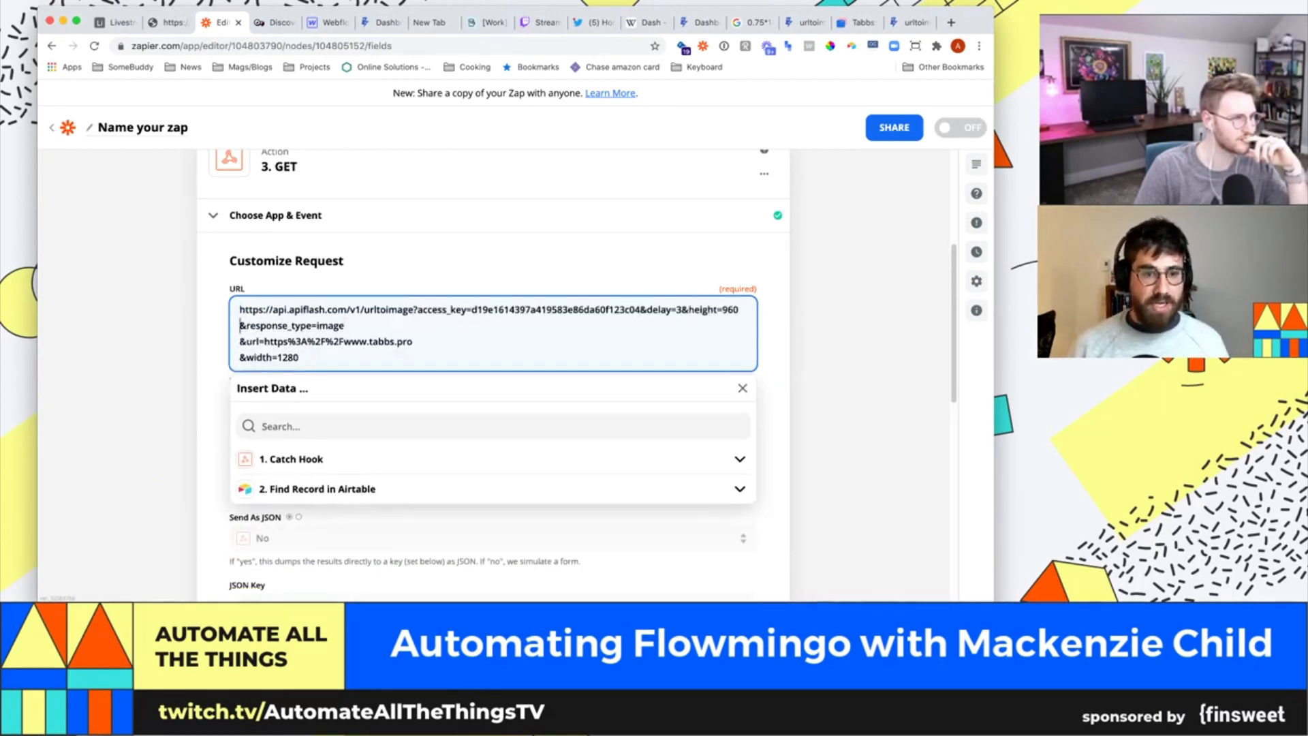
# Join the remaining response_type, url and width parameters onto the same line of the GET request's URL.
pyautogui.press('BackSpace')
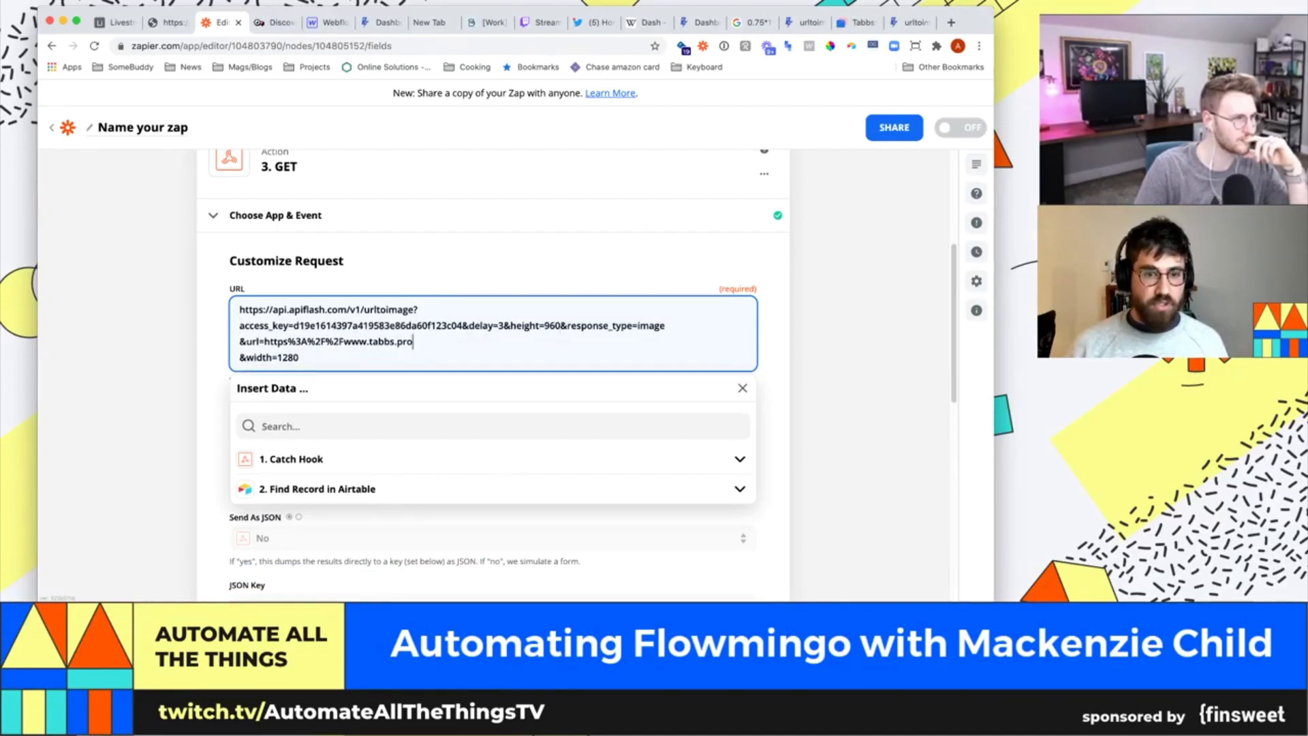
pyautogui.press('super+Left')
pyautogui.press('BackSpace')
pyautogui.press('Down')
pyautogui.press('Down')
pyautogui.press('super+Left')
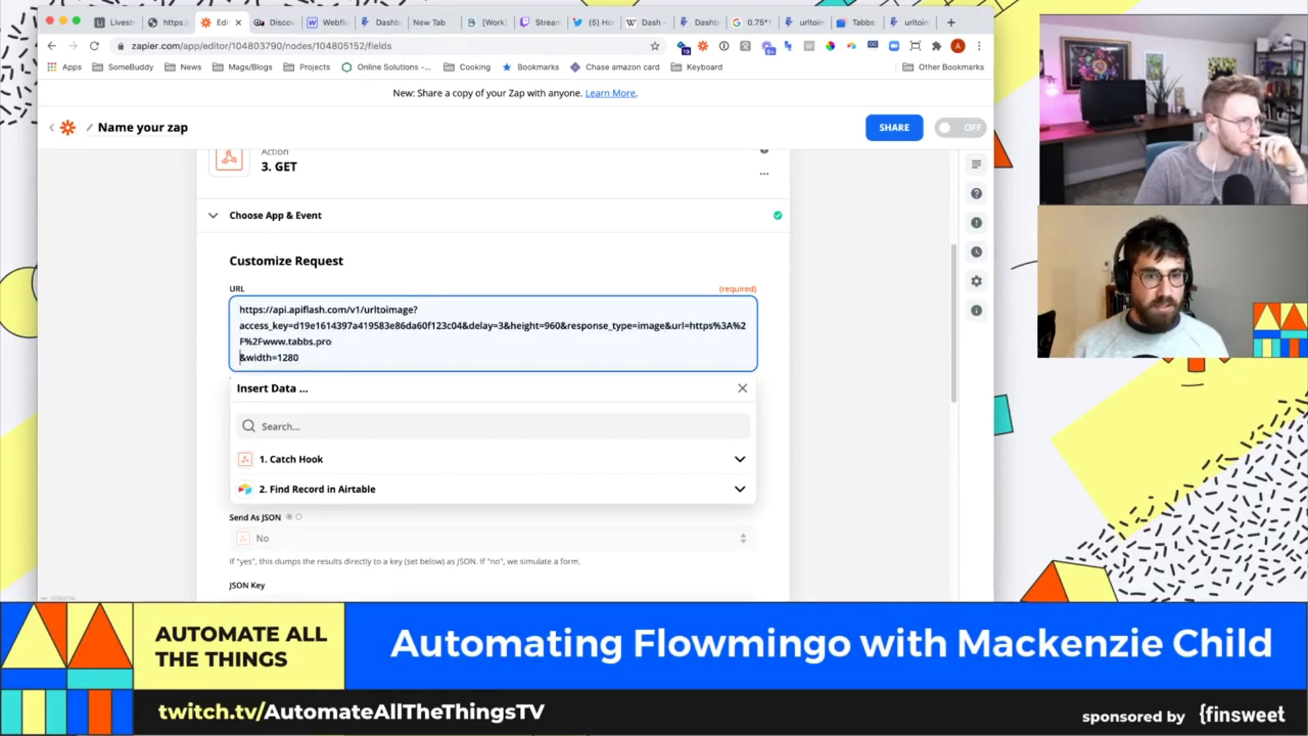
pyautogui.press('BackSpace')
pyautogui.press('Escape')
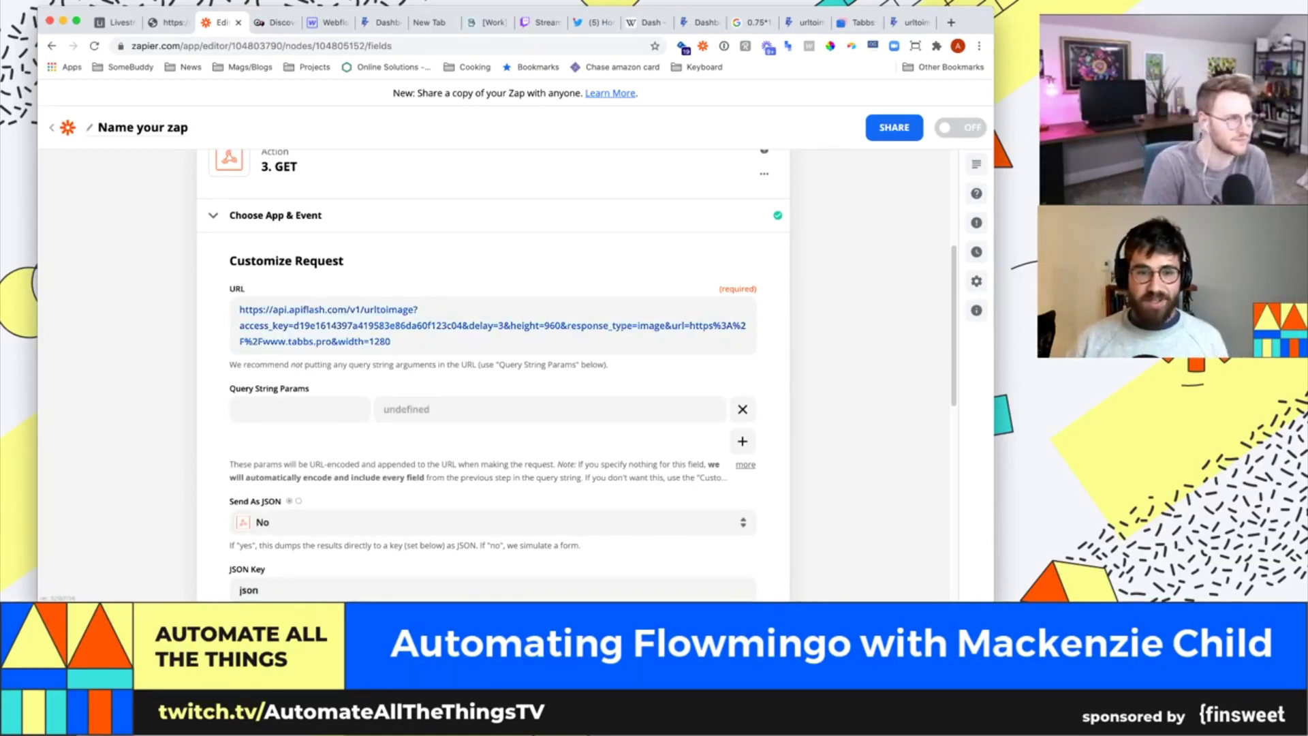
# Continue past the request settings, send a test of the GET action, and examine the returned file field.
pyautogui.scroll(-10, 493, 374)
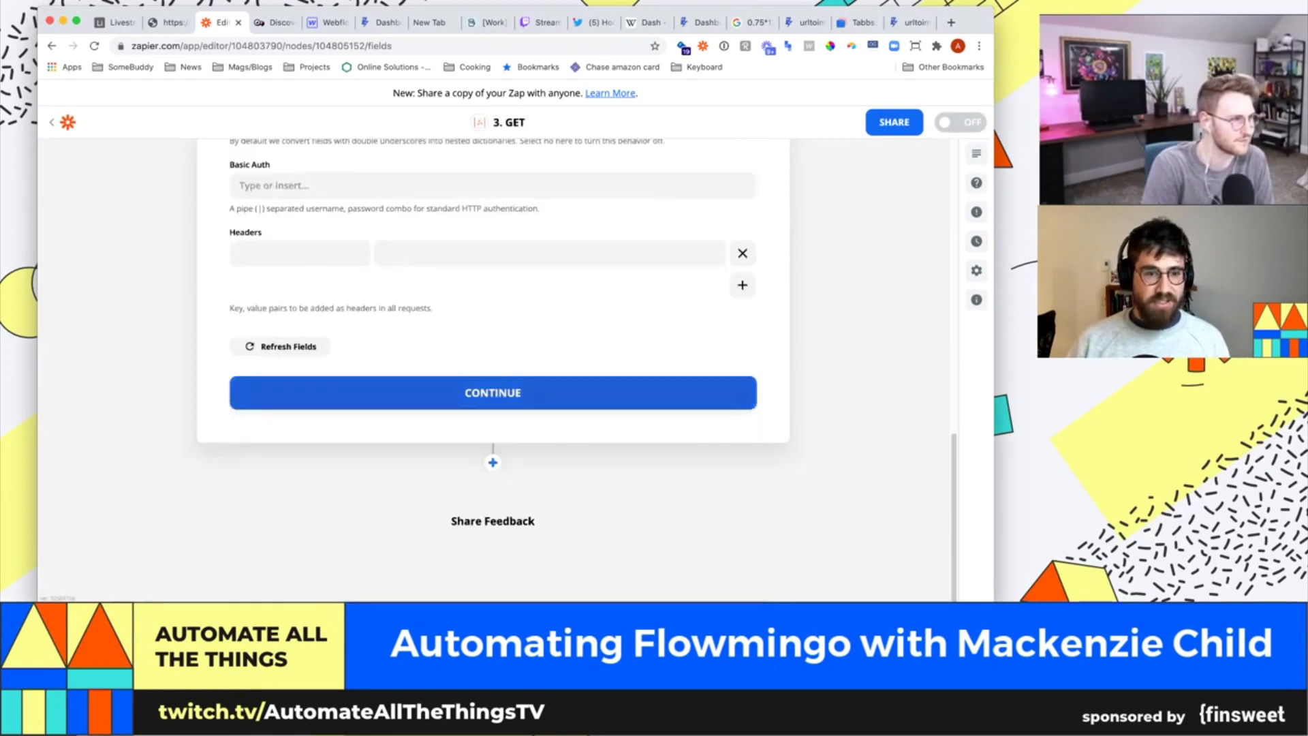
pyautogui.click(493, 393)
pyautogui.scroll(-4, 492, 393)
pyautogui.click(357, 467)
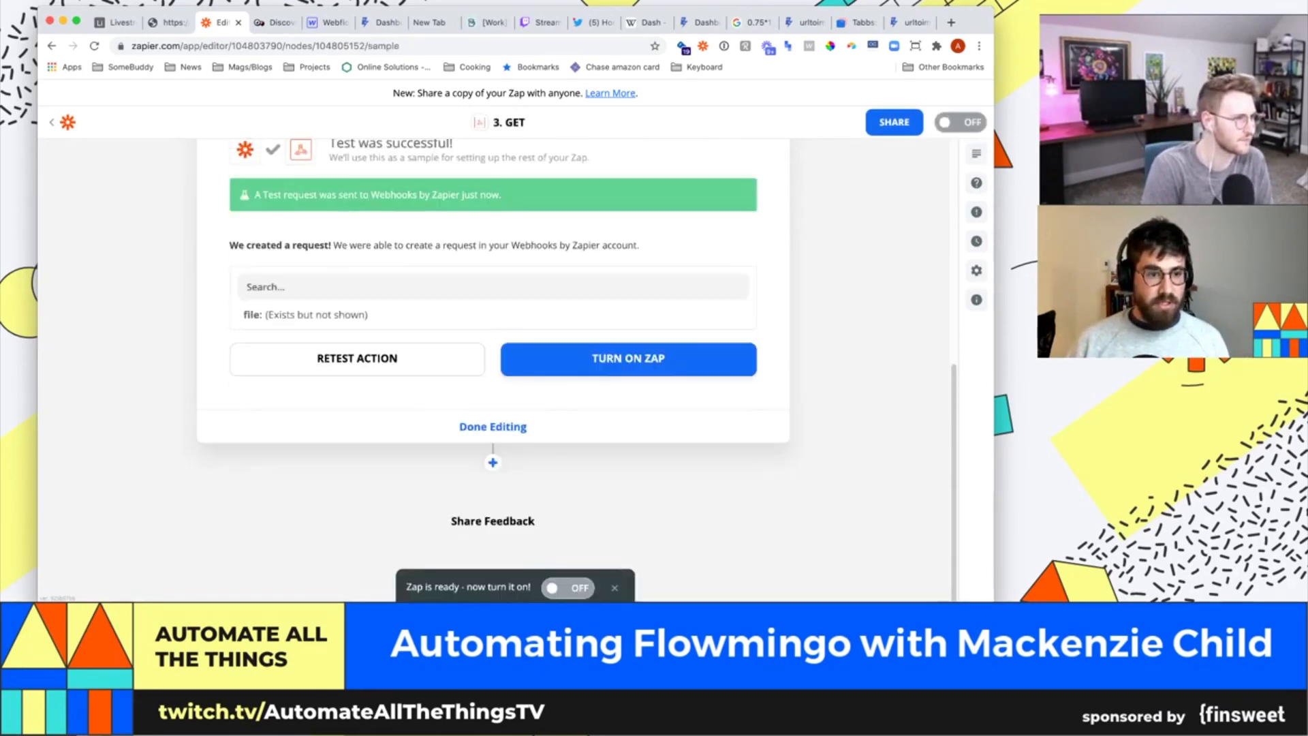
pyautogui.moveTo(244, 314); pyautogui.dragTo(368, 314)
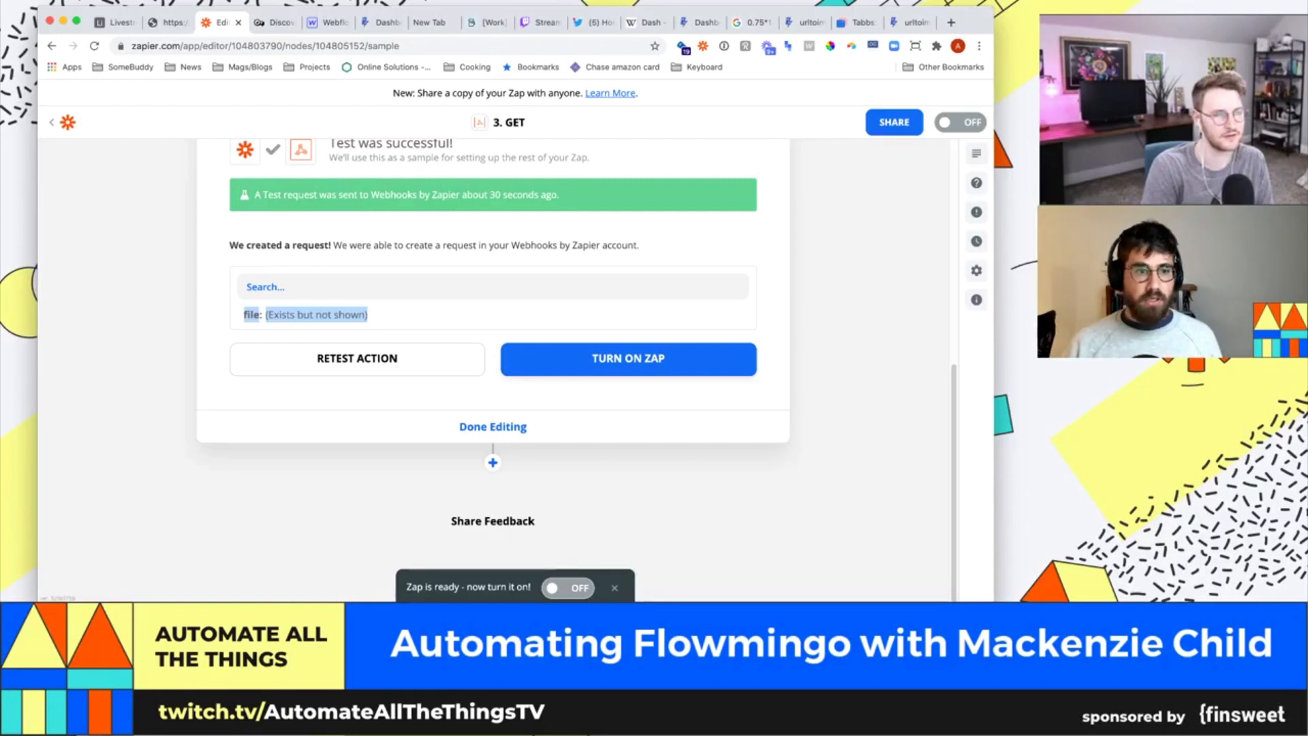
pyautogui.scroll(7, 493, 310)
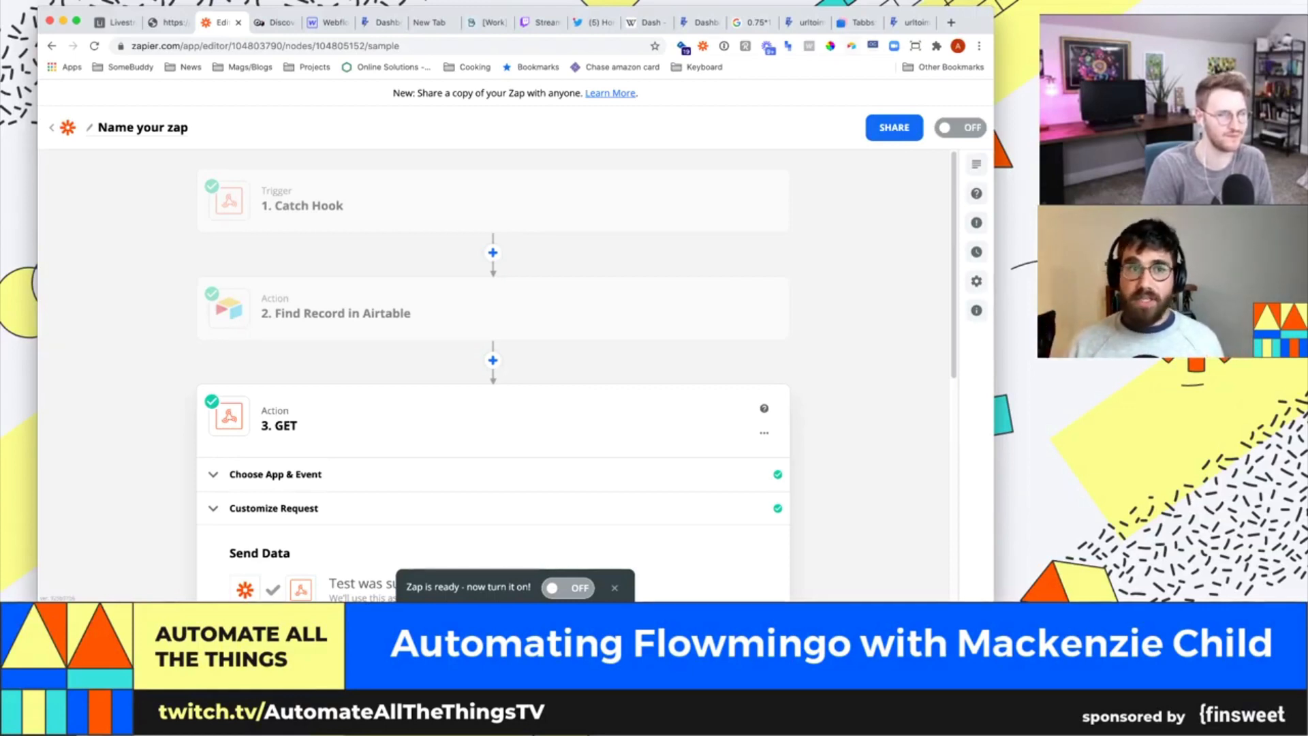
# Load the image request URL, including its access key, in a new browser tab and view the rendered screenshot.
pyautogui.click(912, 23)
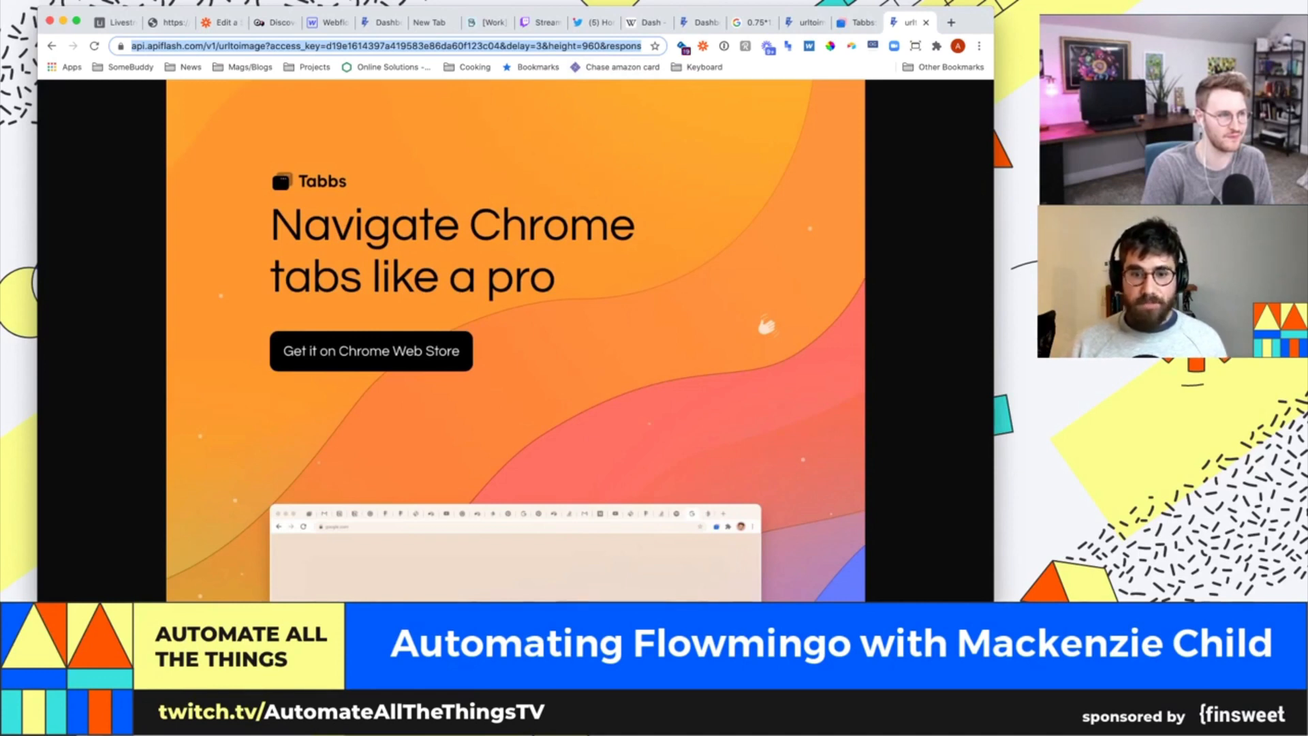
pyautogui.press('super+t')
pyautogui.press('super+v')
pyautogui.press('Return')
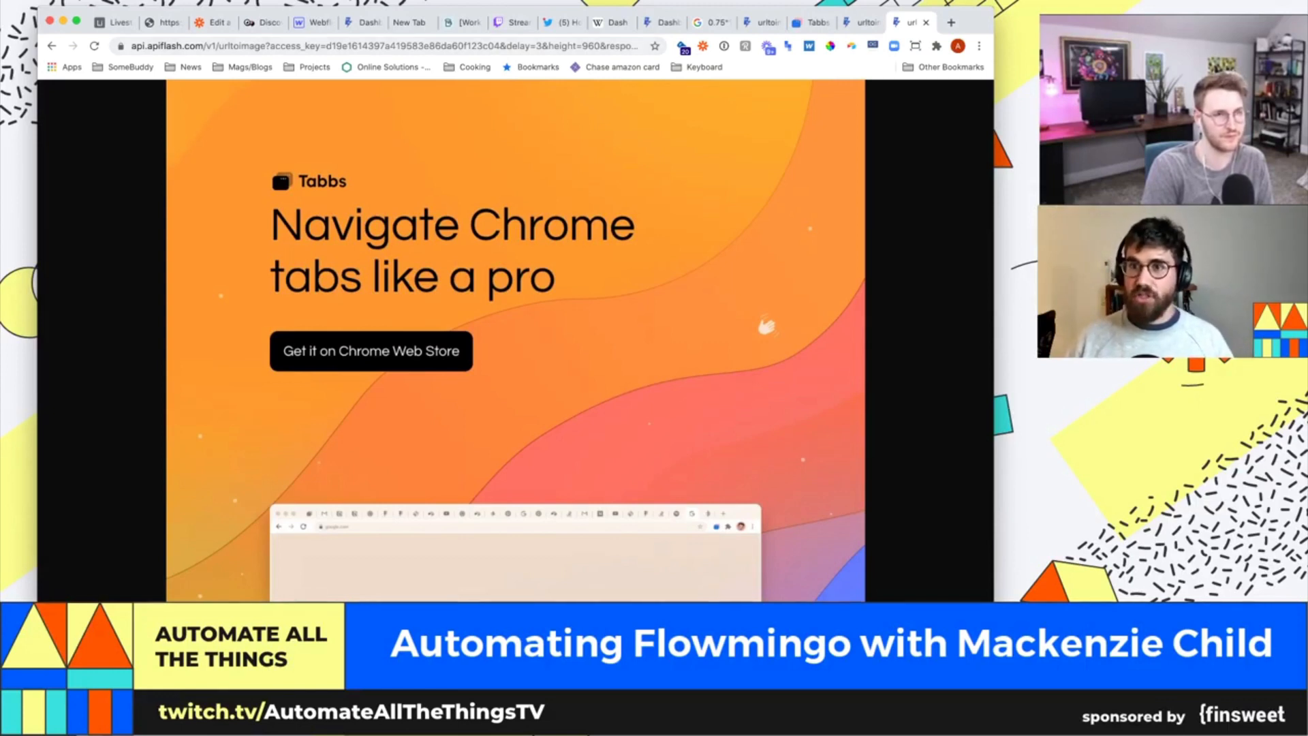
pyautogui.press('super+l')
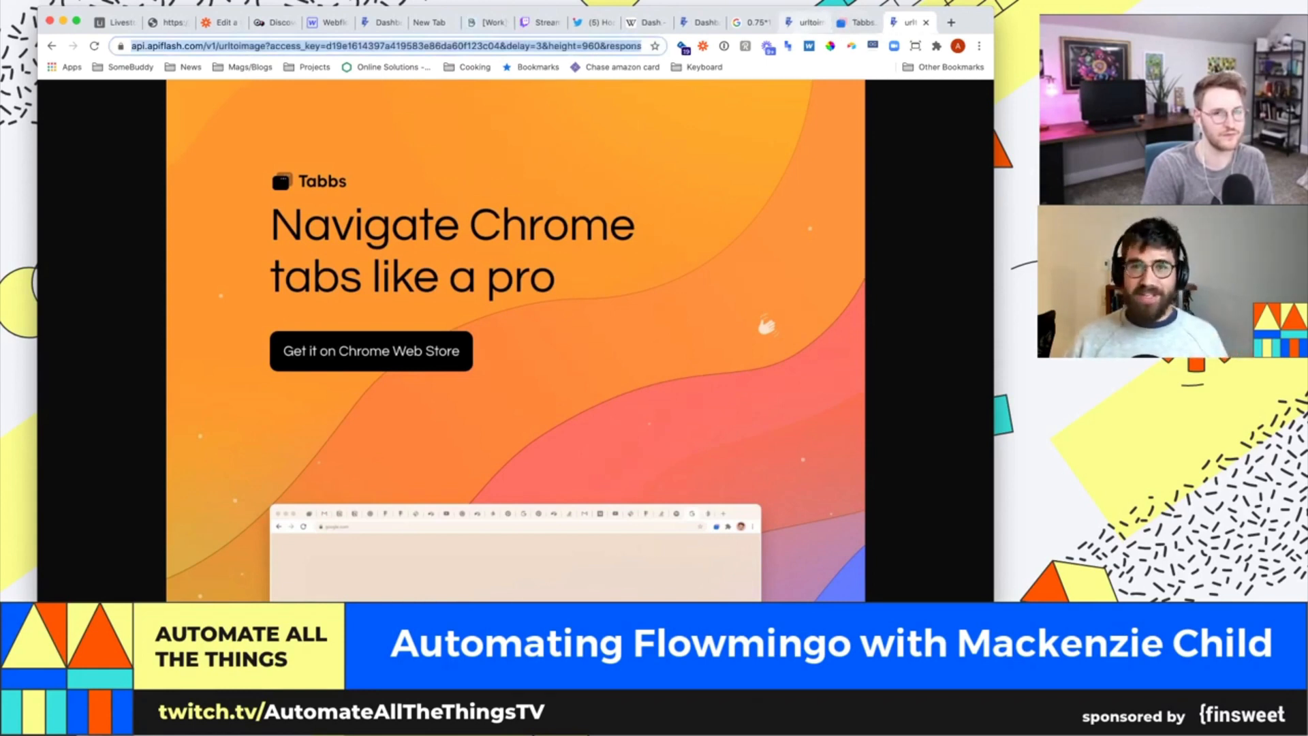
# Return to the ApiFlash query builder and set response_type to json.
pyautogui.click(805, 22)
pyautogui.click(699, 22)
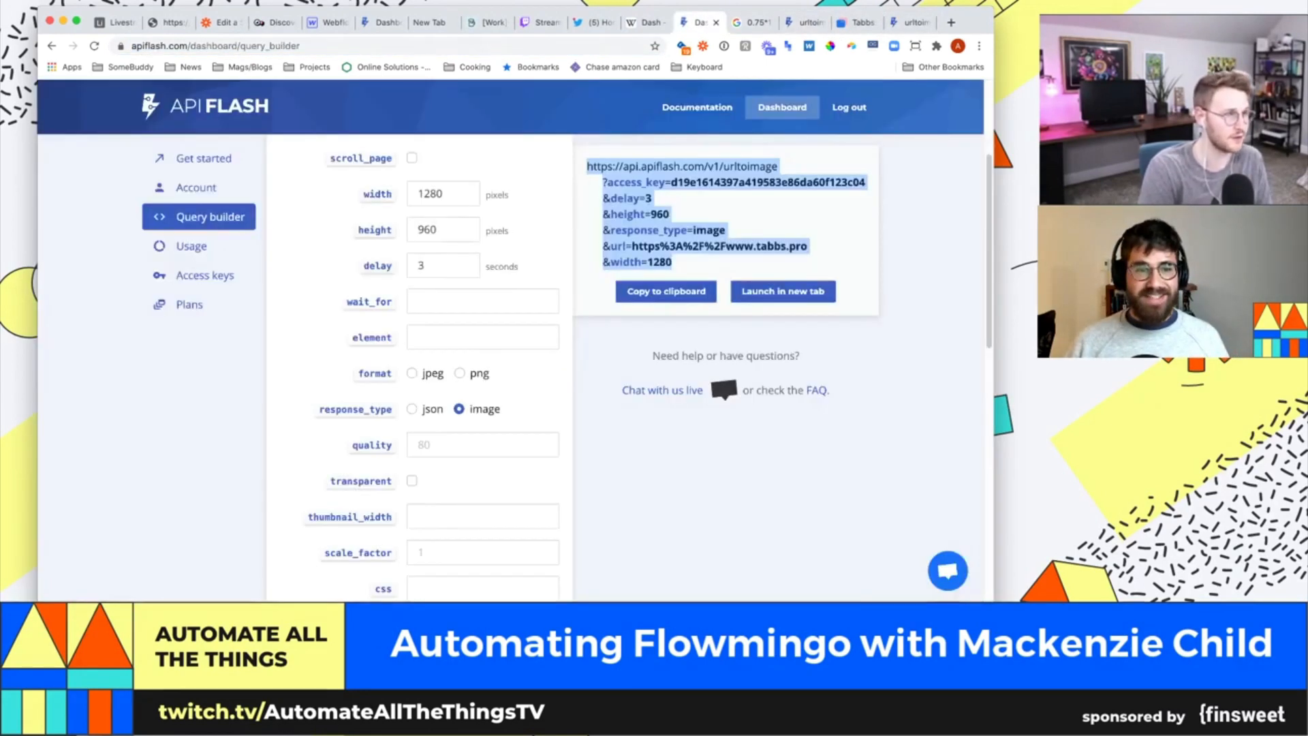
pyautogui.scroll(-1, 419, 368)
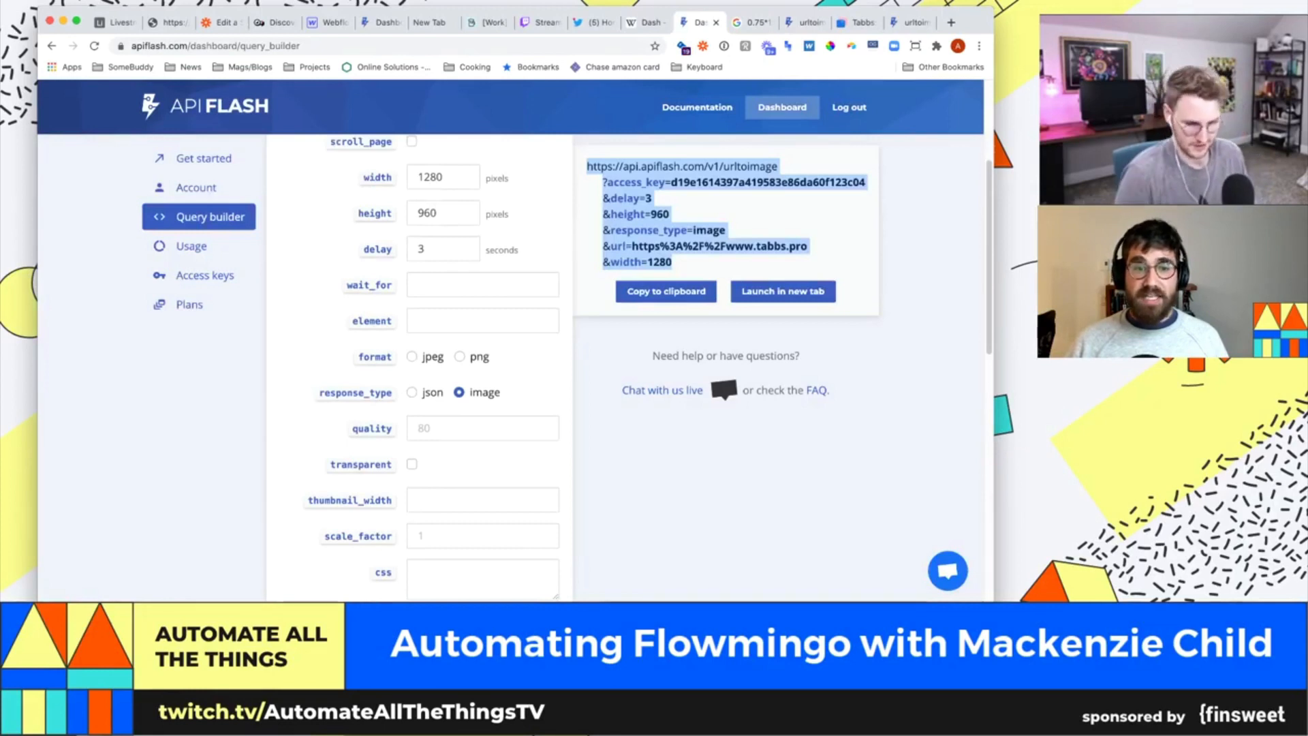
pyautogui.click(412, 391)
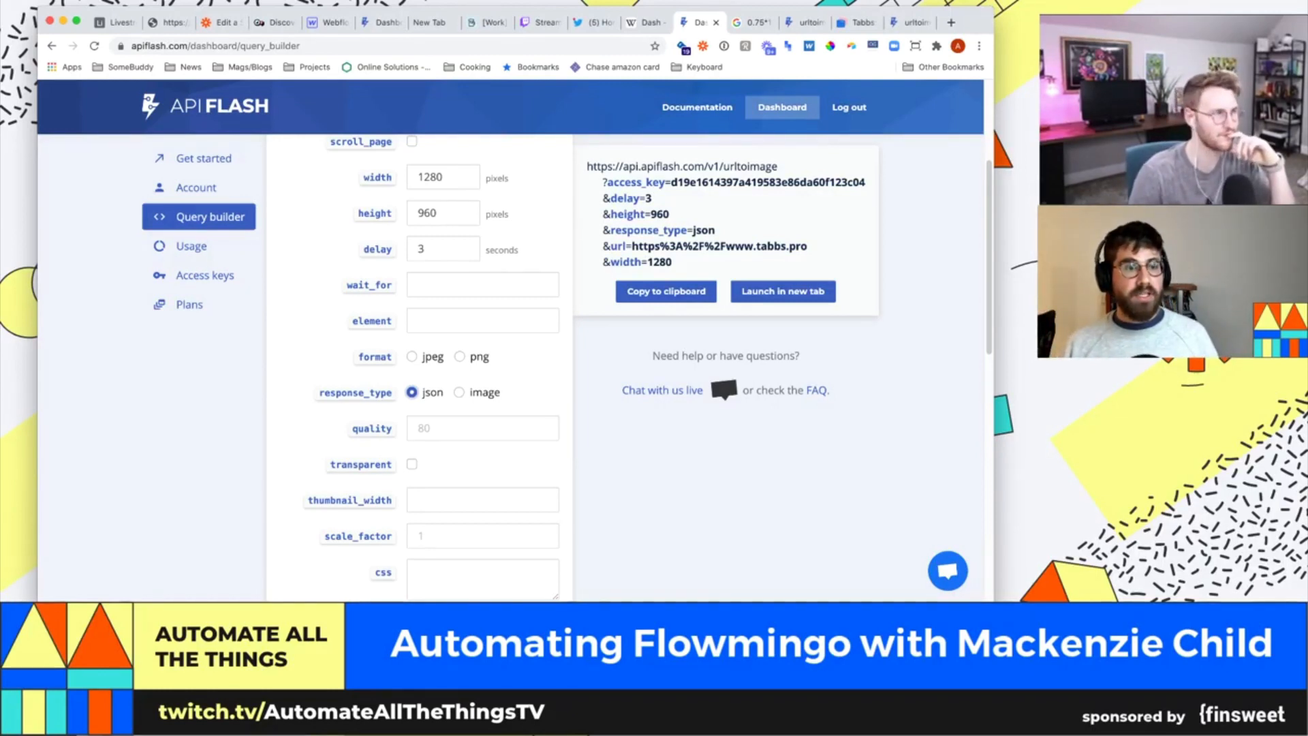
# Compare the GET test's file output in Zapier with the screenshot image opened in the browser.
pyautogui.click(222, 22)
pyautogui.scroll(-5, 494, 375)
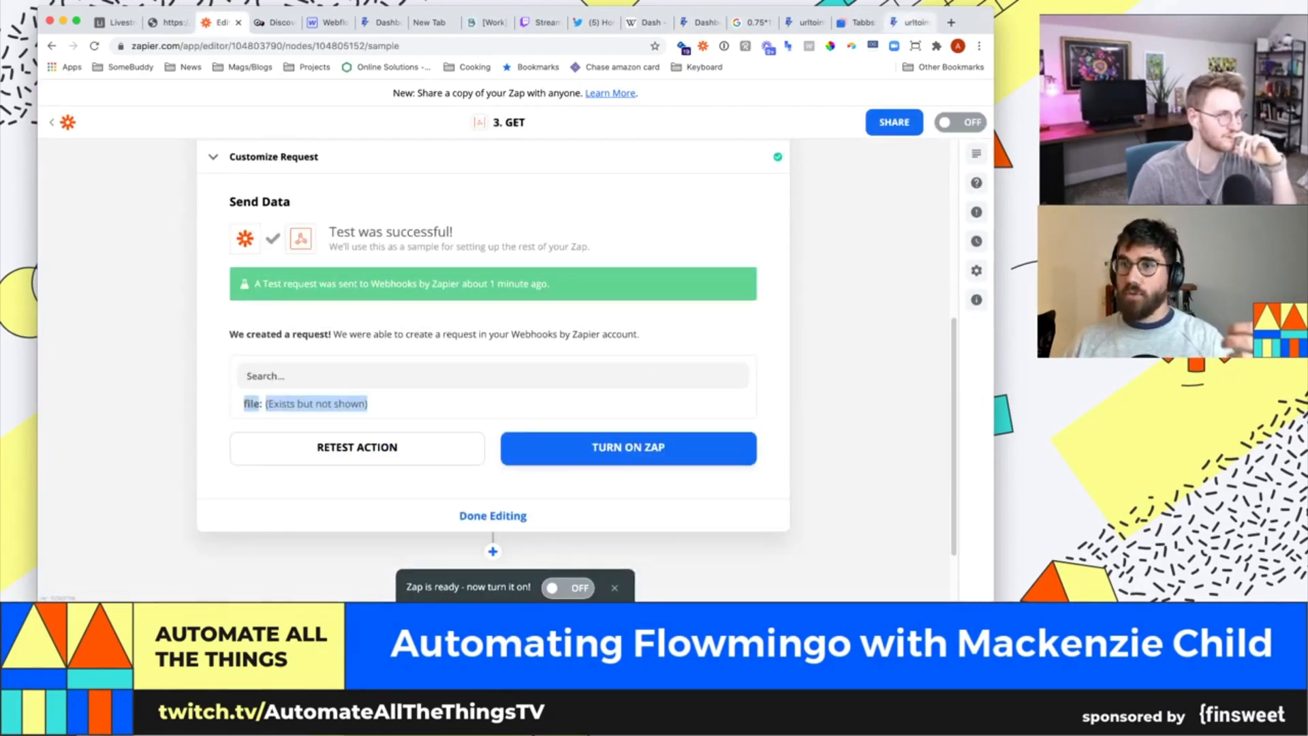
pyautogui.click(912, 23)
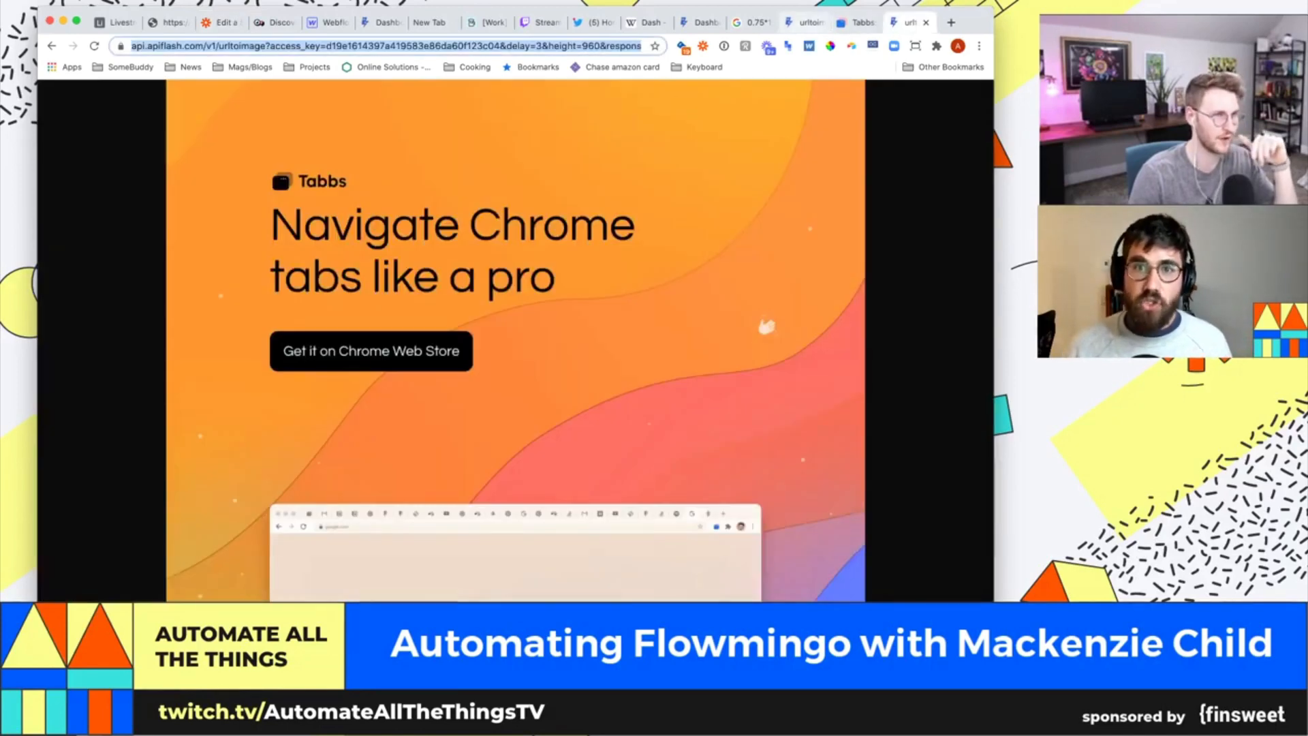
pyautogui.click(804, 23)
# Launch the json query from the ApiFlash query builder and open the returned image URL with its access key in a new tab.
pyautogui.click(698, 23)
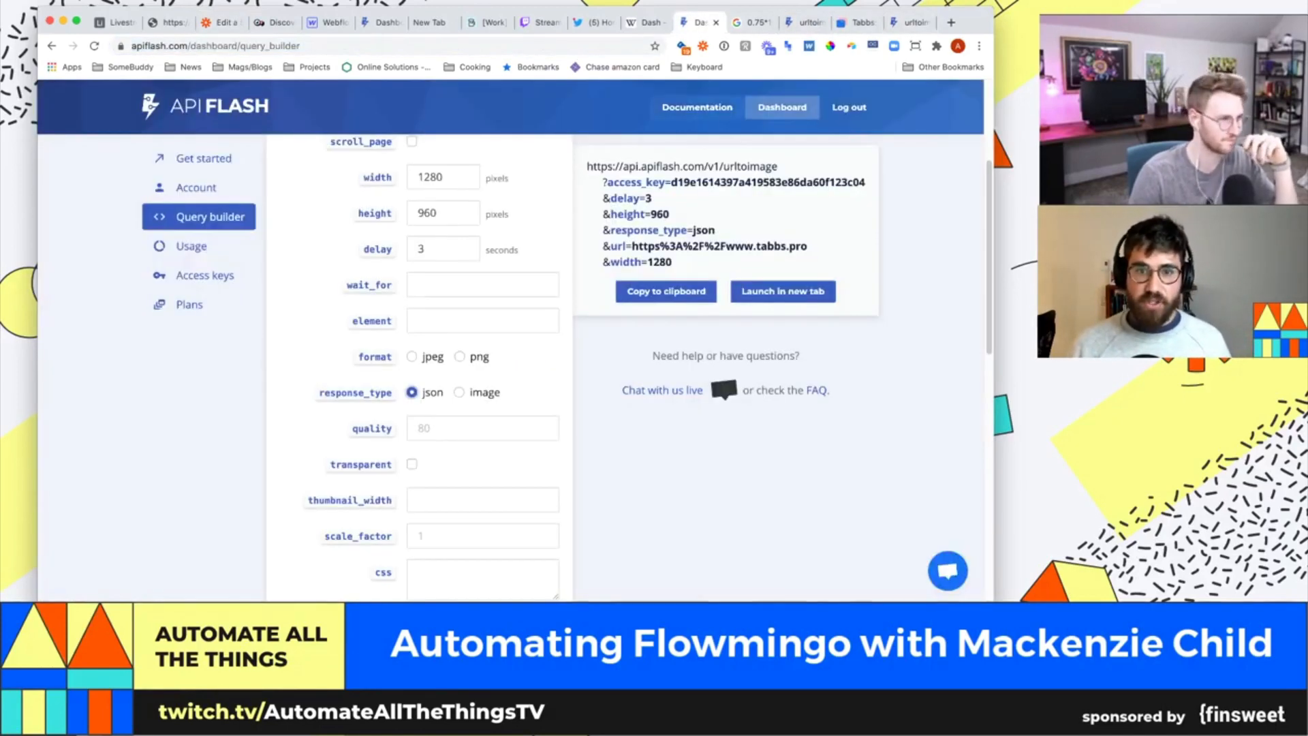
pyautogui.click(783, 291)
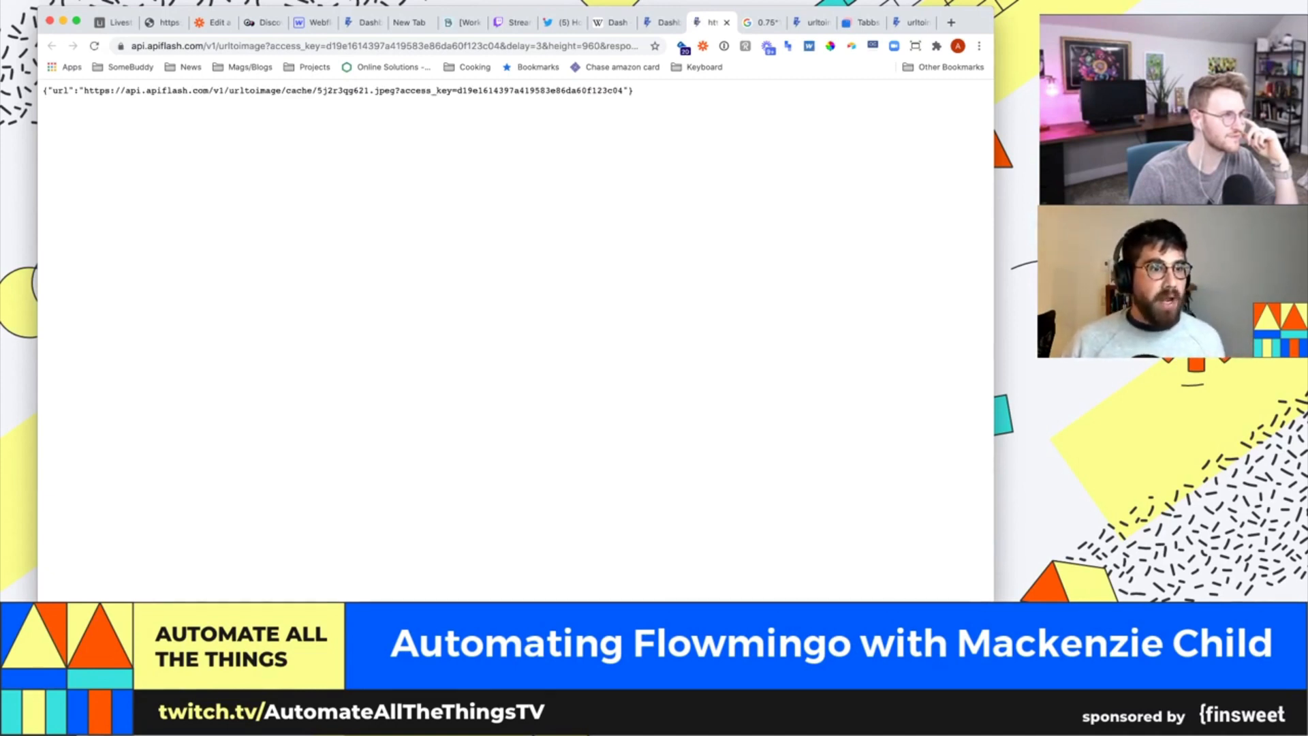
pyautogui.moveTo(83, 90); pyautogui.dragTo(618, 91)
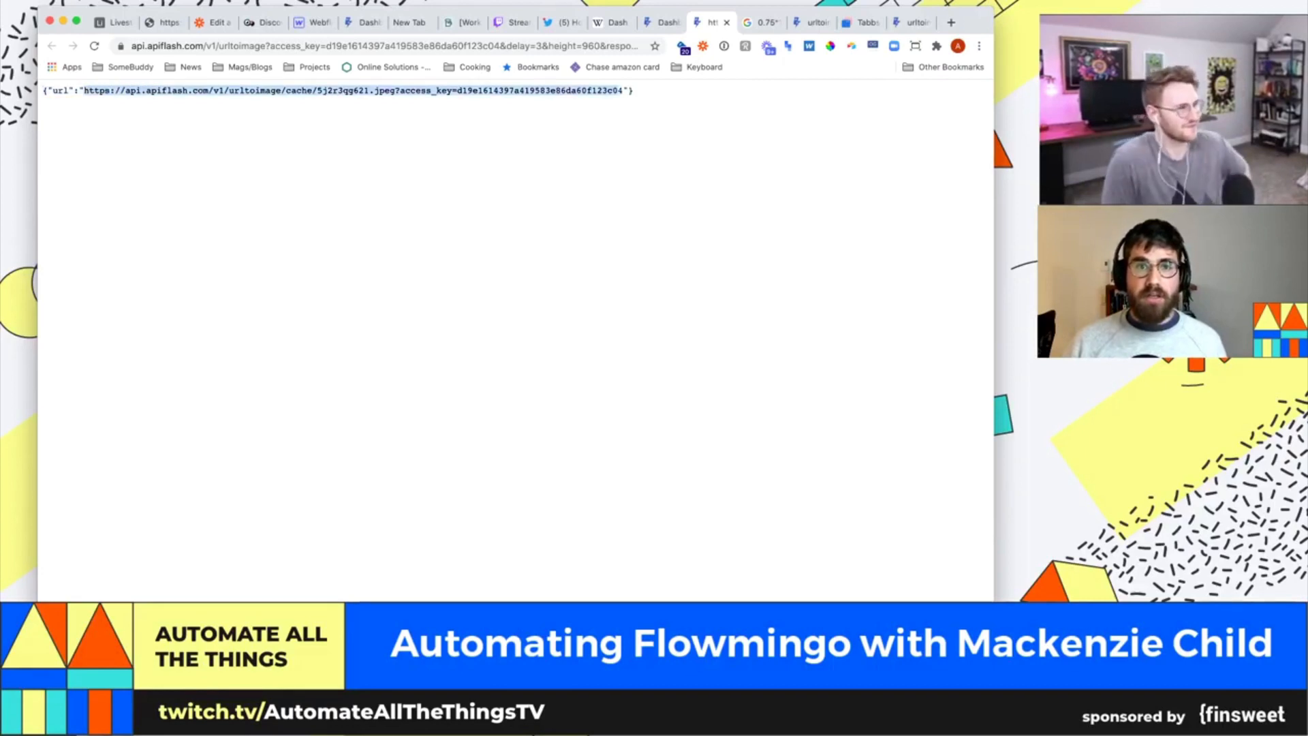
pyautogui.hotkey('ctrl', 'c')
pyautogui.hotkey('ctrl', 't')
pyautogui.hotkey('ctrl', 'v')
pyautogui.press('Return')
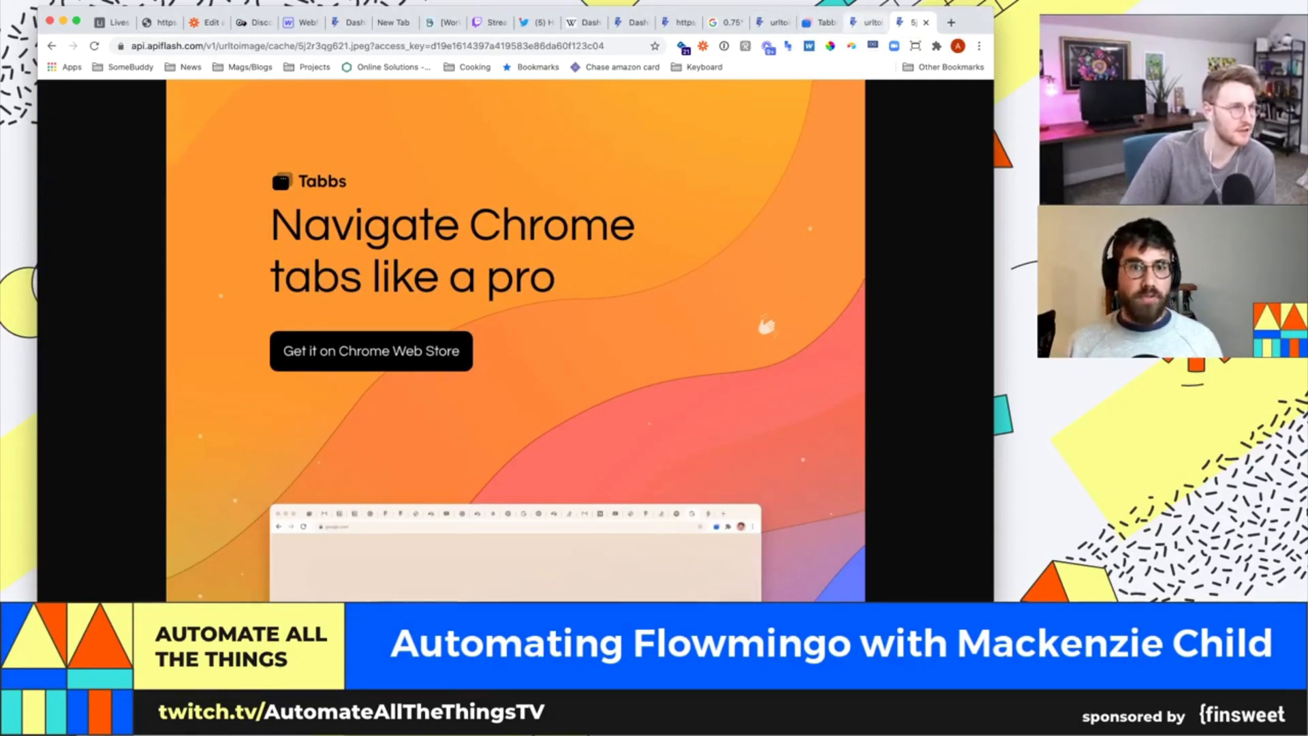
# Review the earlier image responses without and with the delay, and the JSON response.
pyautogui.click(865, 22)
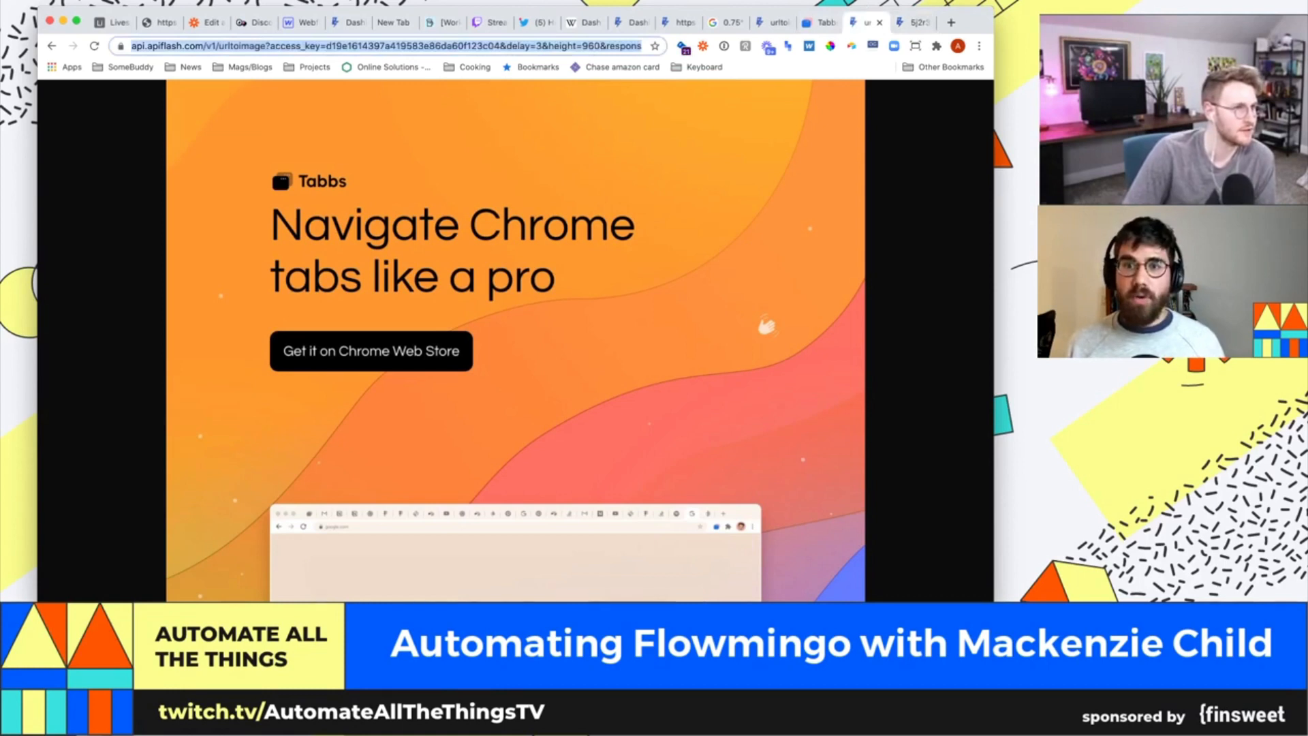
pyautogui.click(771, 22)
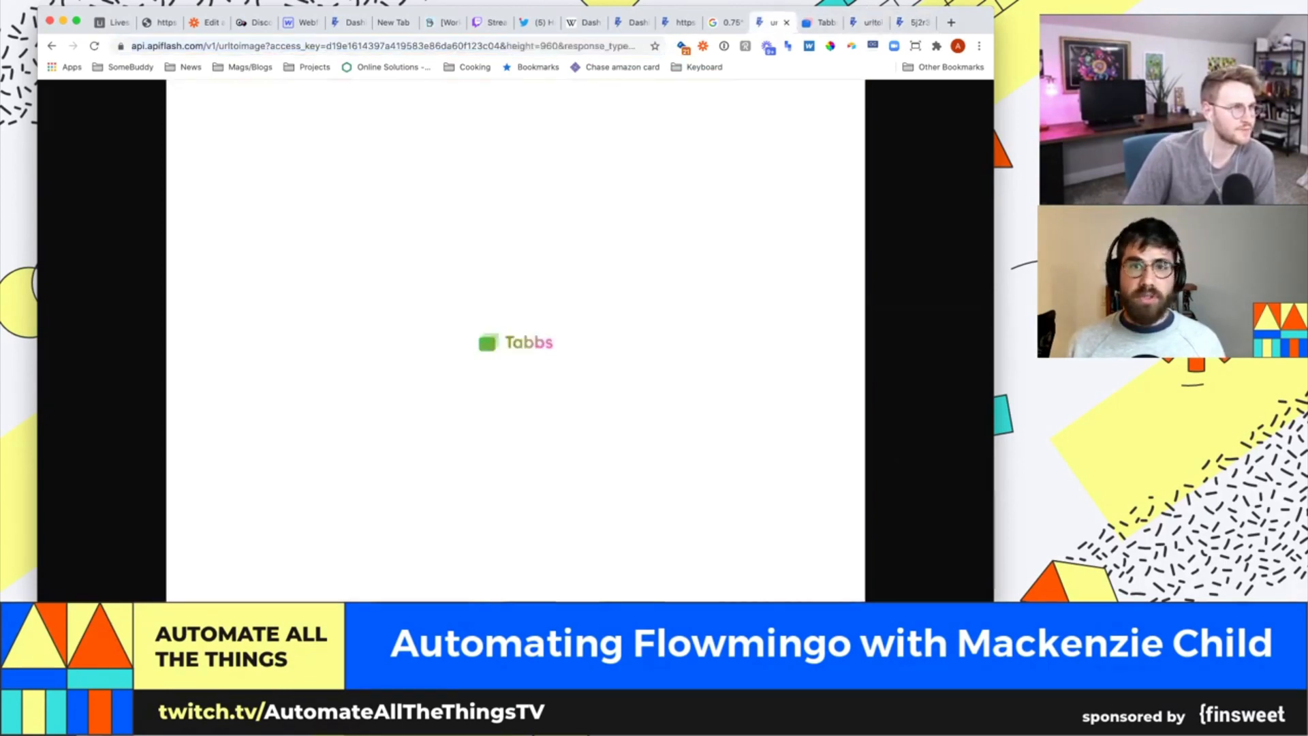
pyautogui.click(679, 23)
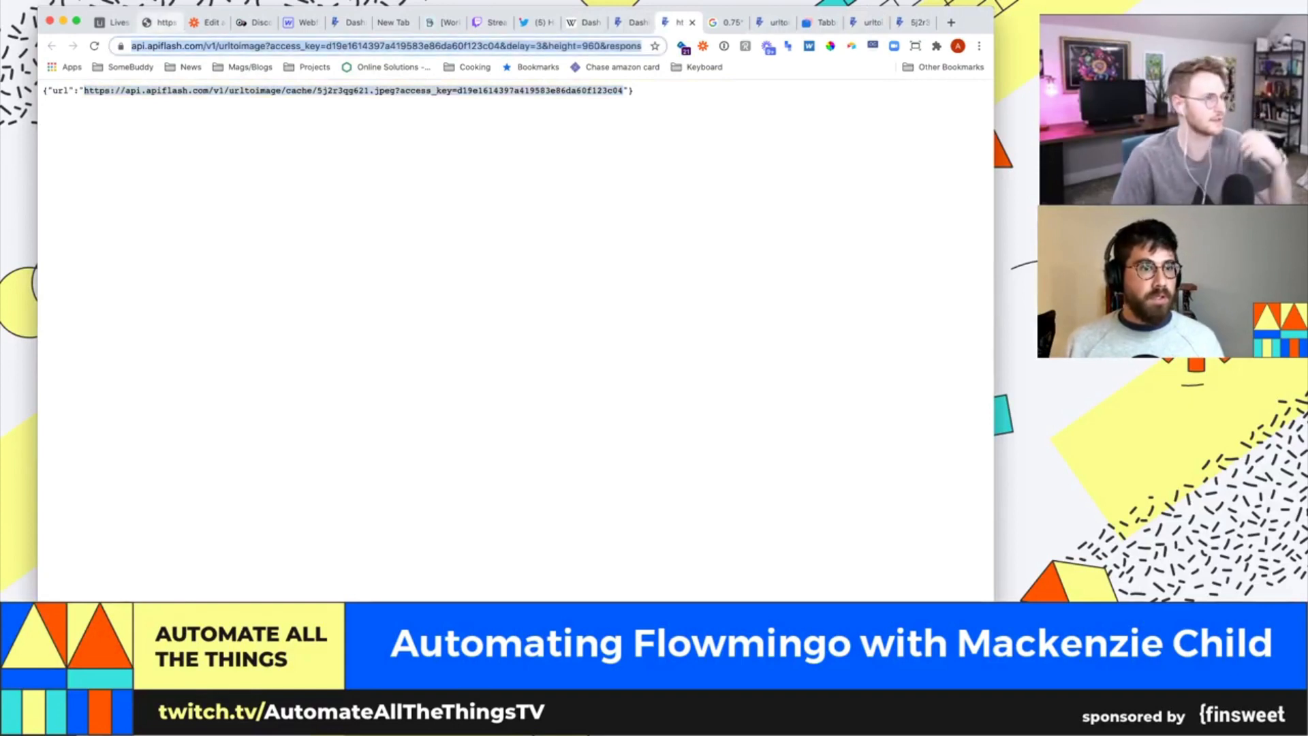
# In Zapier, replace the GET request URL with the copied ApiFlash json query containing the access key, and test the action.
pyautogui.click(204, 22)
pyautogui.scroll(3, 493, 368)
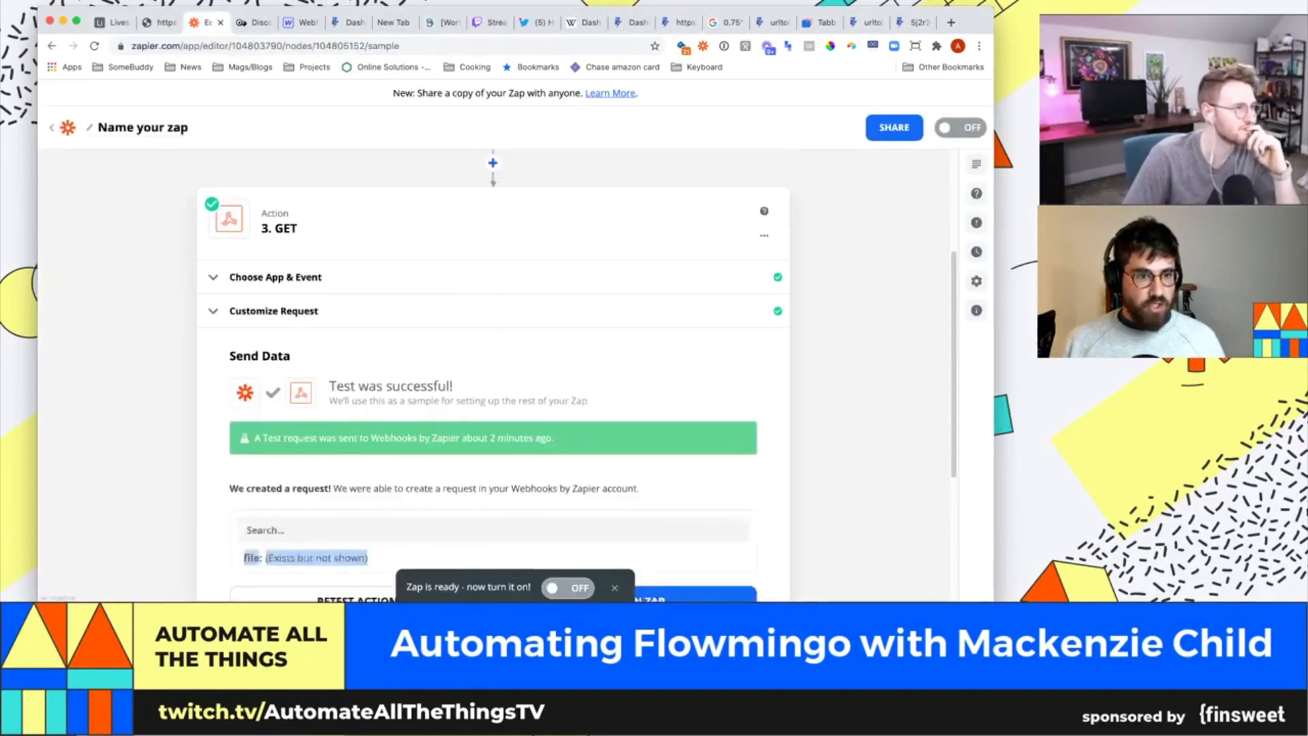
pyautogui.click(493, 278)
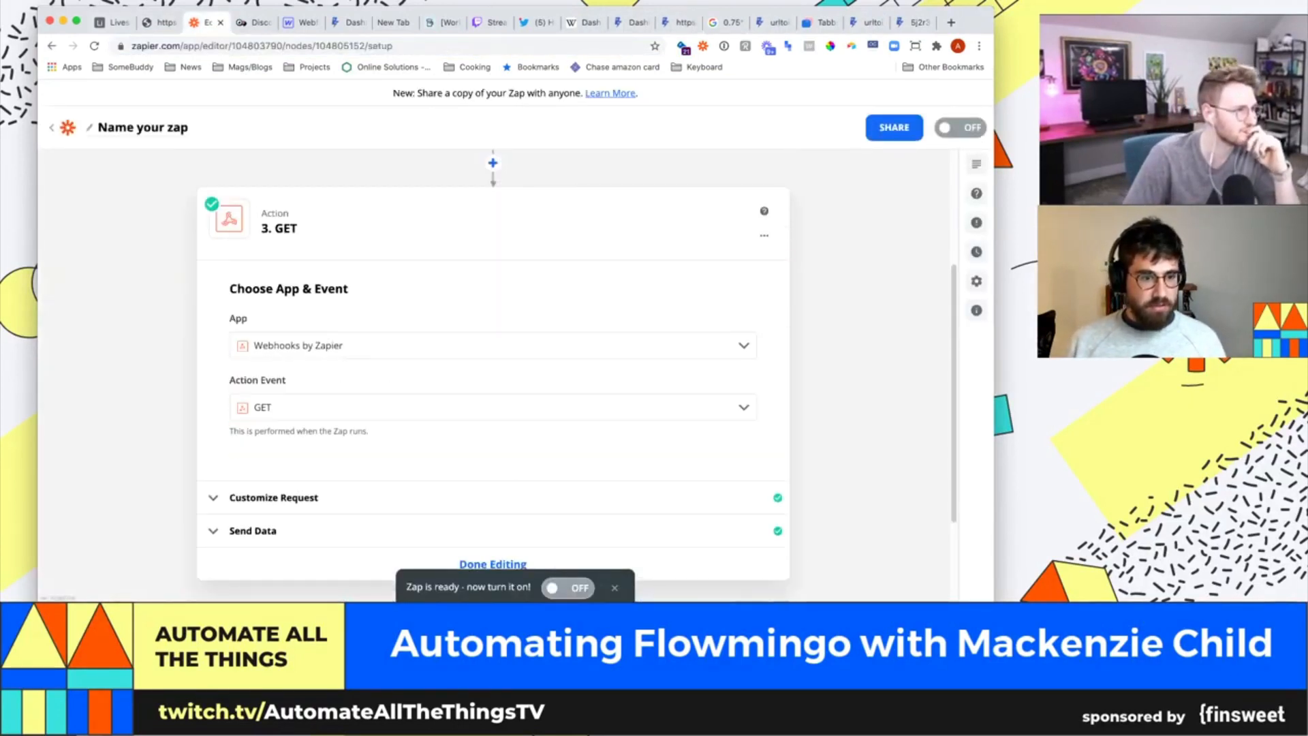
pyautogui.scroll(-1, 493, 375)
pyautogui.click(354, 468)
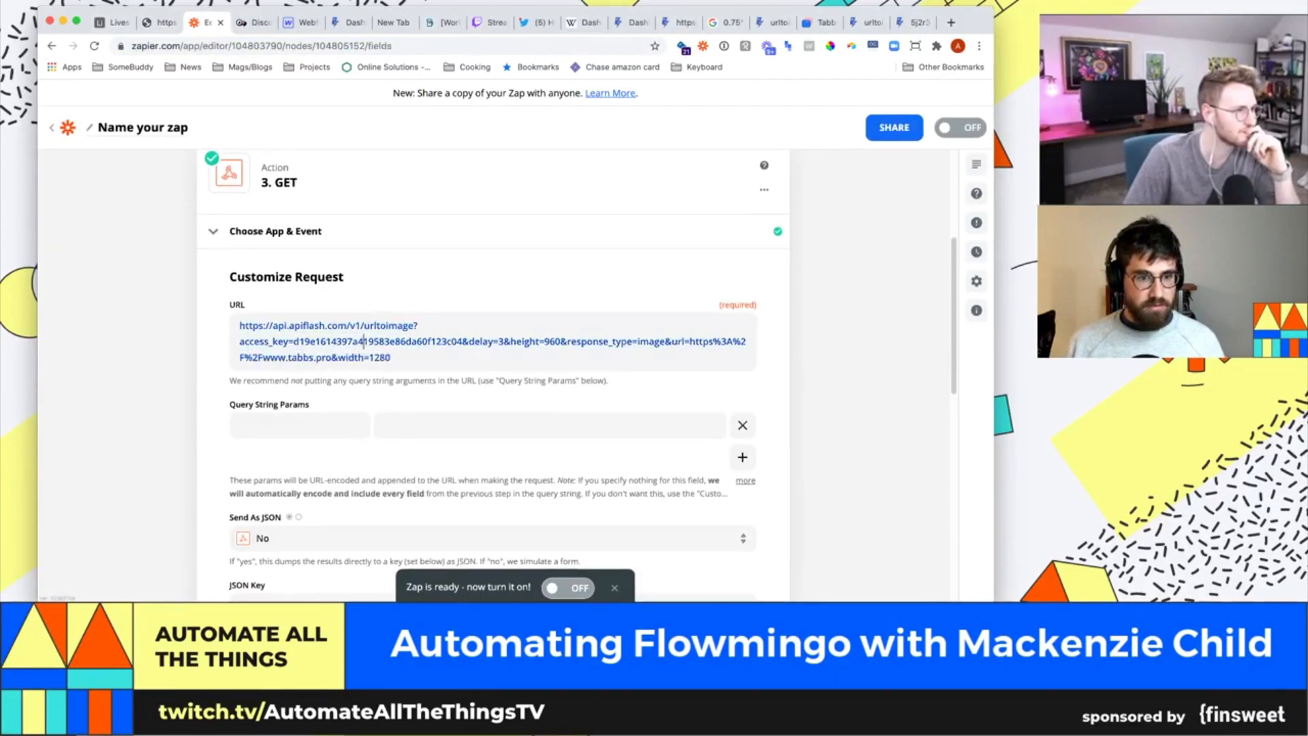
pyautogui.click(494, 342)
pyautogui.press('super+a')
pyautogui.press('super+v')
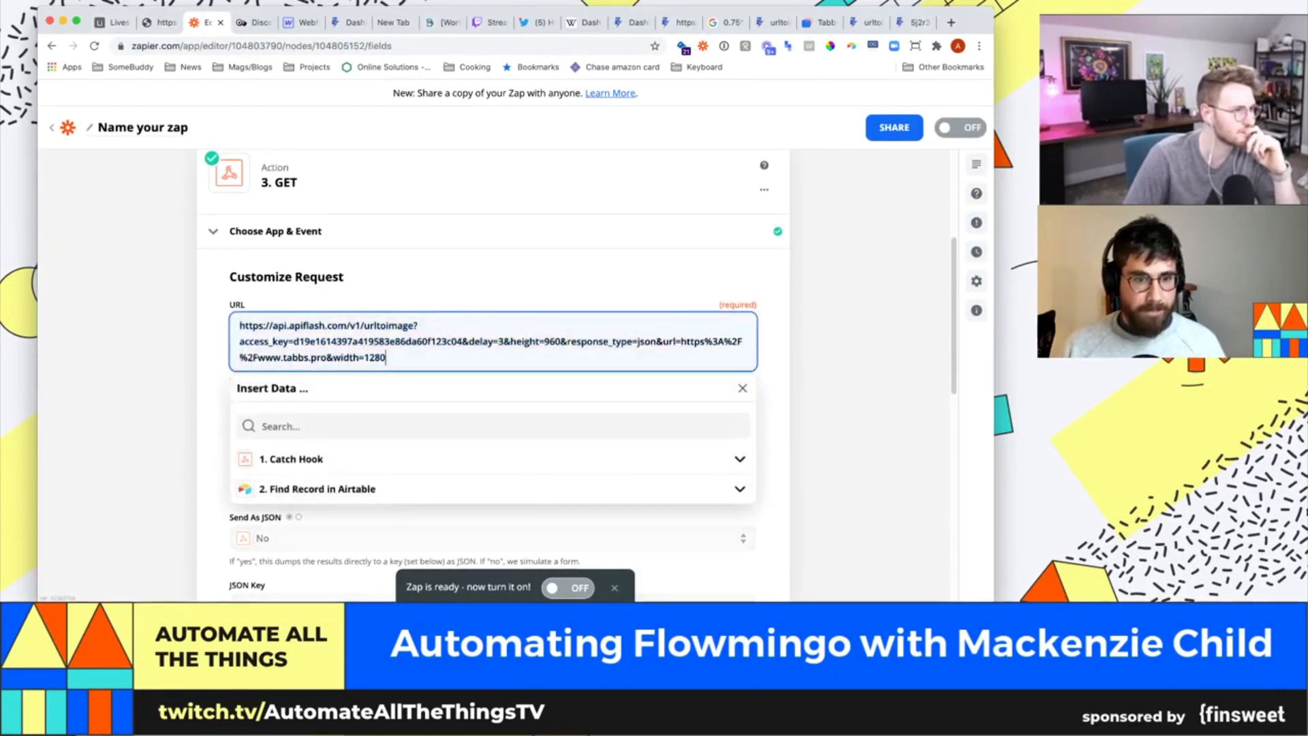
pyautogui.press('Escape')
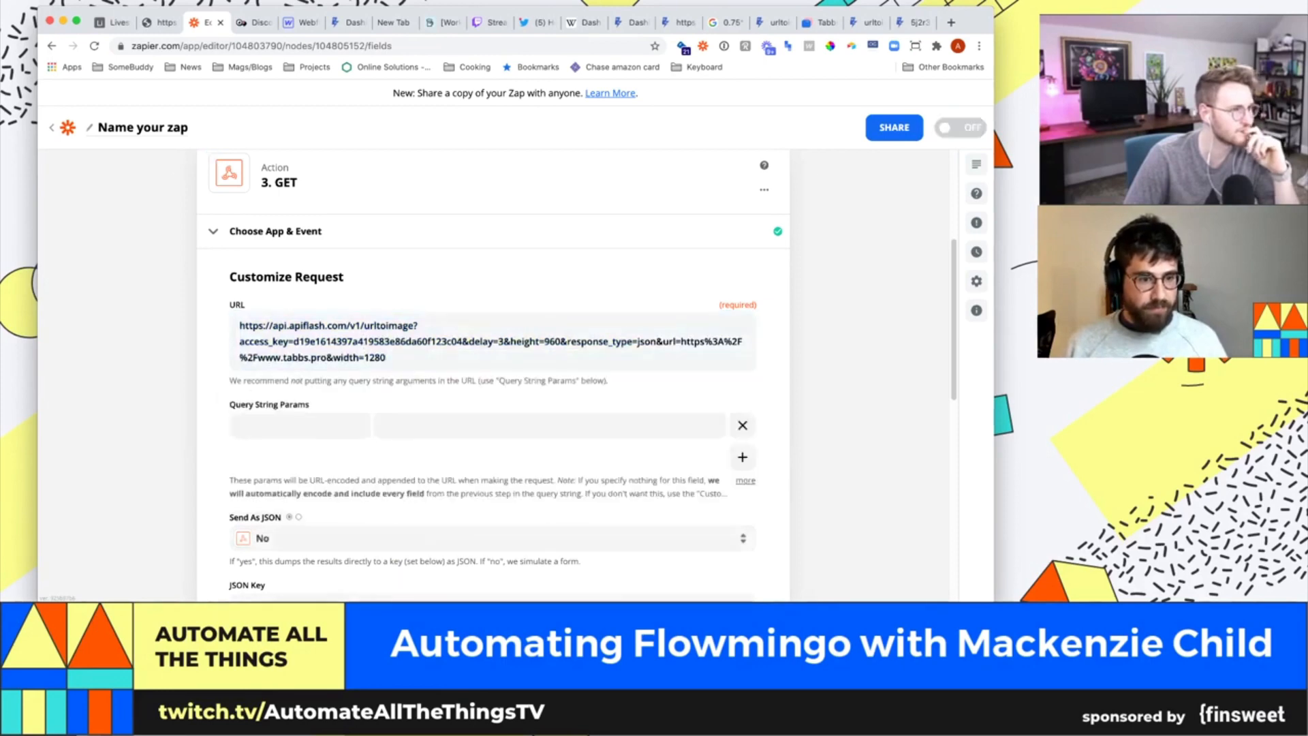
pyautogui.scroll(-6, 494, 375)
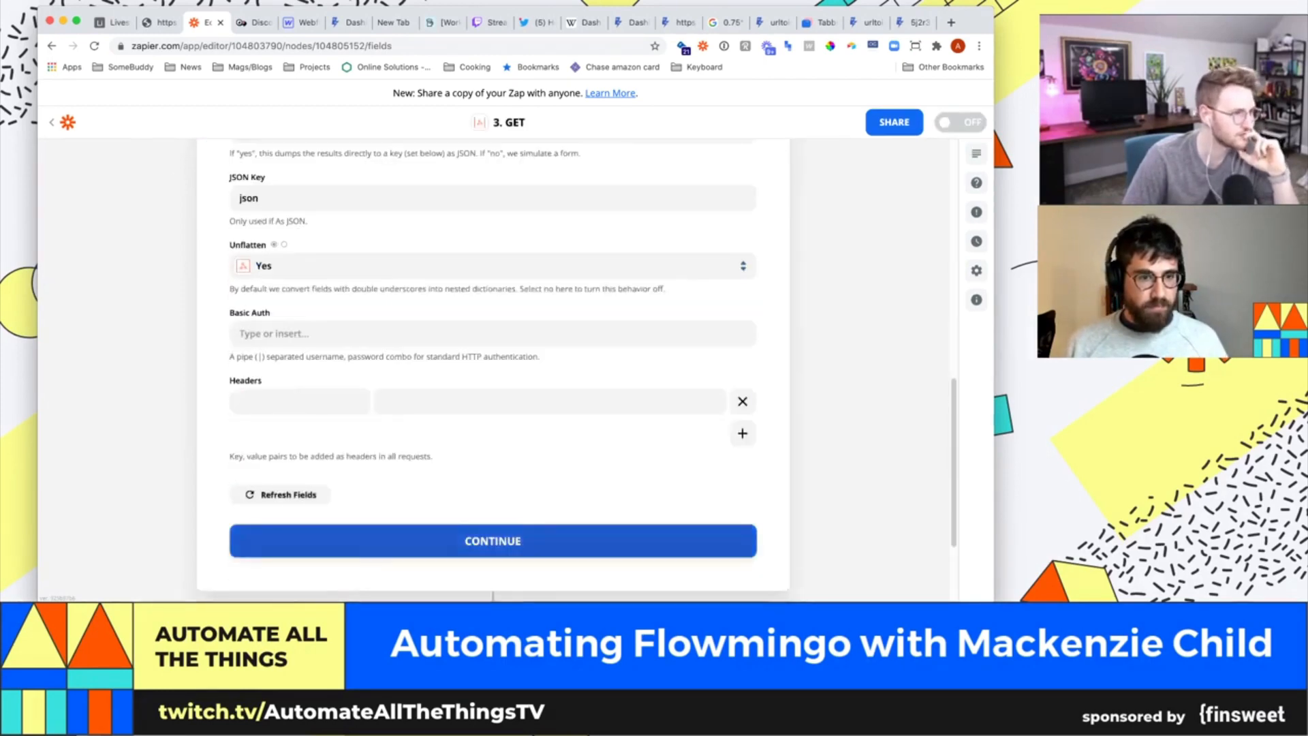
pyautogui.click(492, 541)
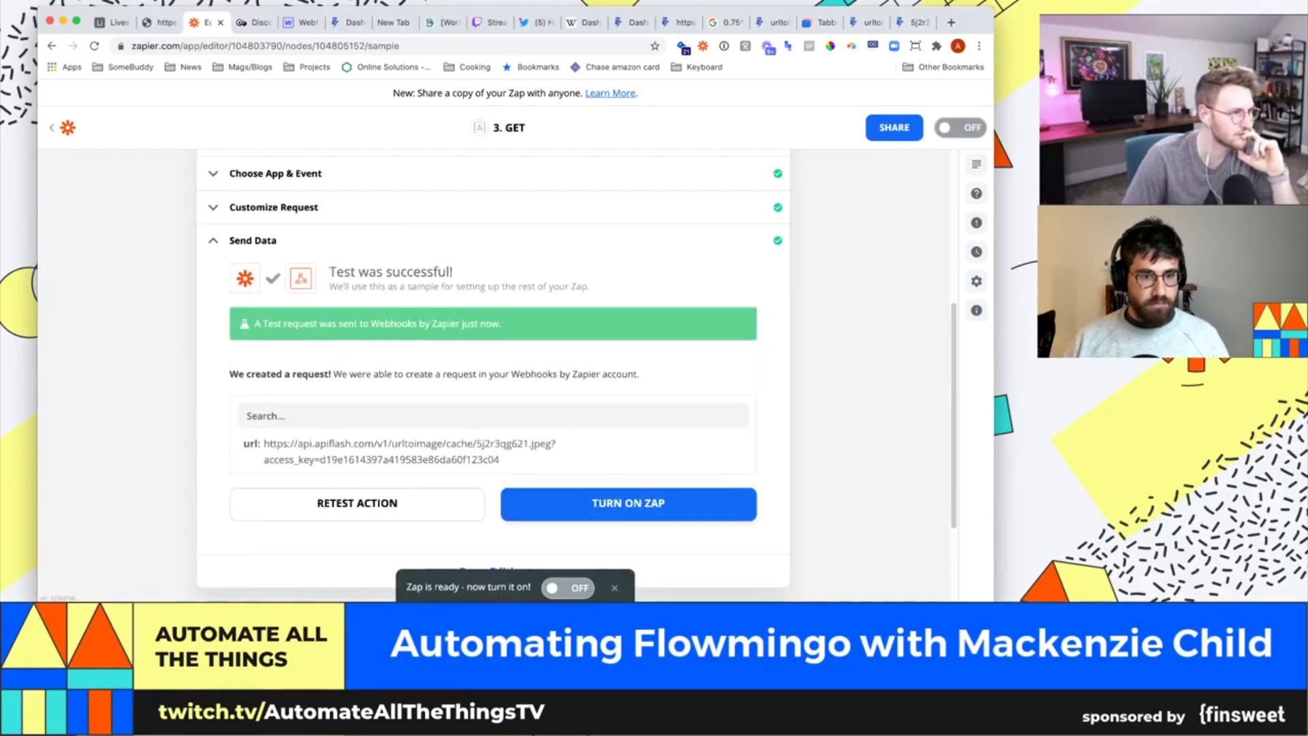
# Open the image URL returned by the GET test, including its access key, in a new tab to check the screenshot.
pyautogui.moveTo(500, 432); pyautogui.dragTo(263, 416)
pyautogui.press('super+c')
pyautogui.press('super+t')
pyautogui.press('super+v')
pyautogui.press('Return')
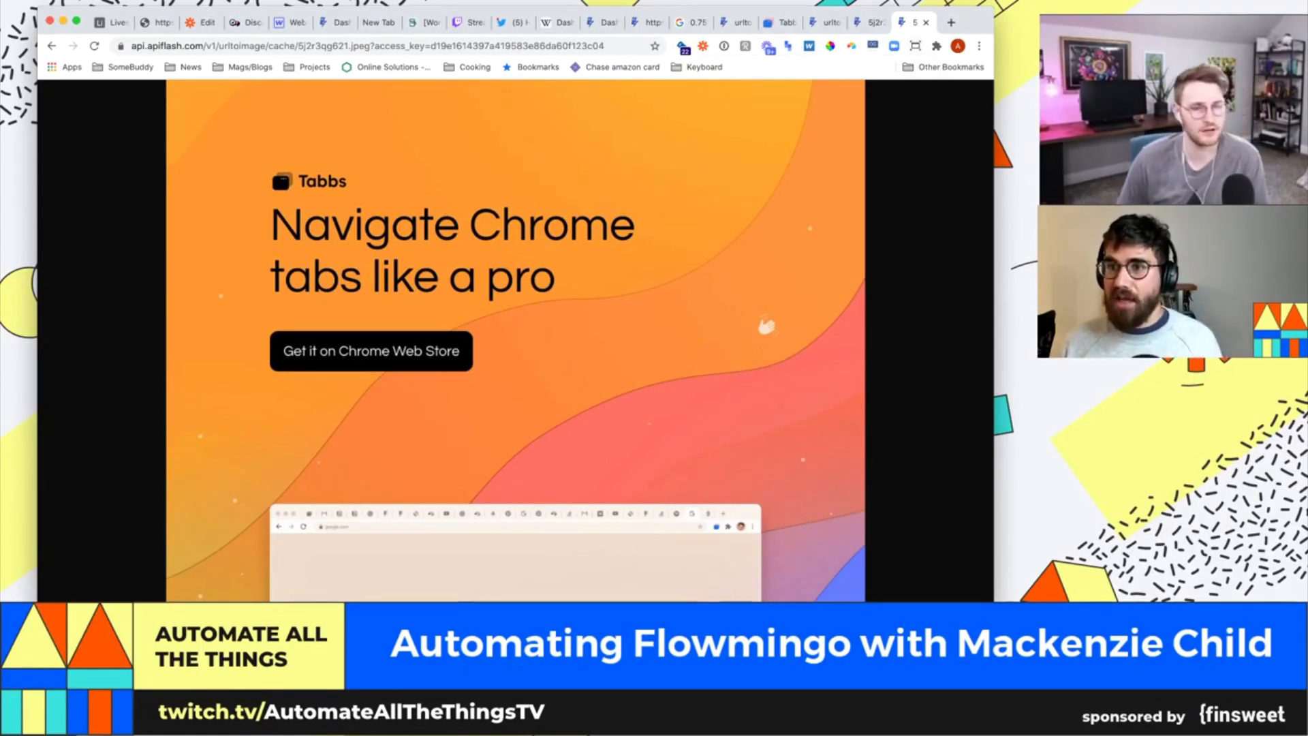
pyautogui.press('super+w')
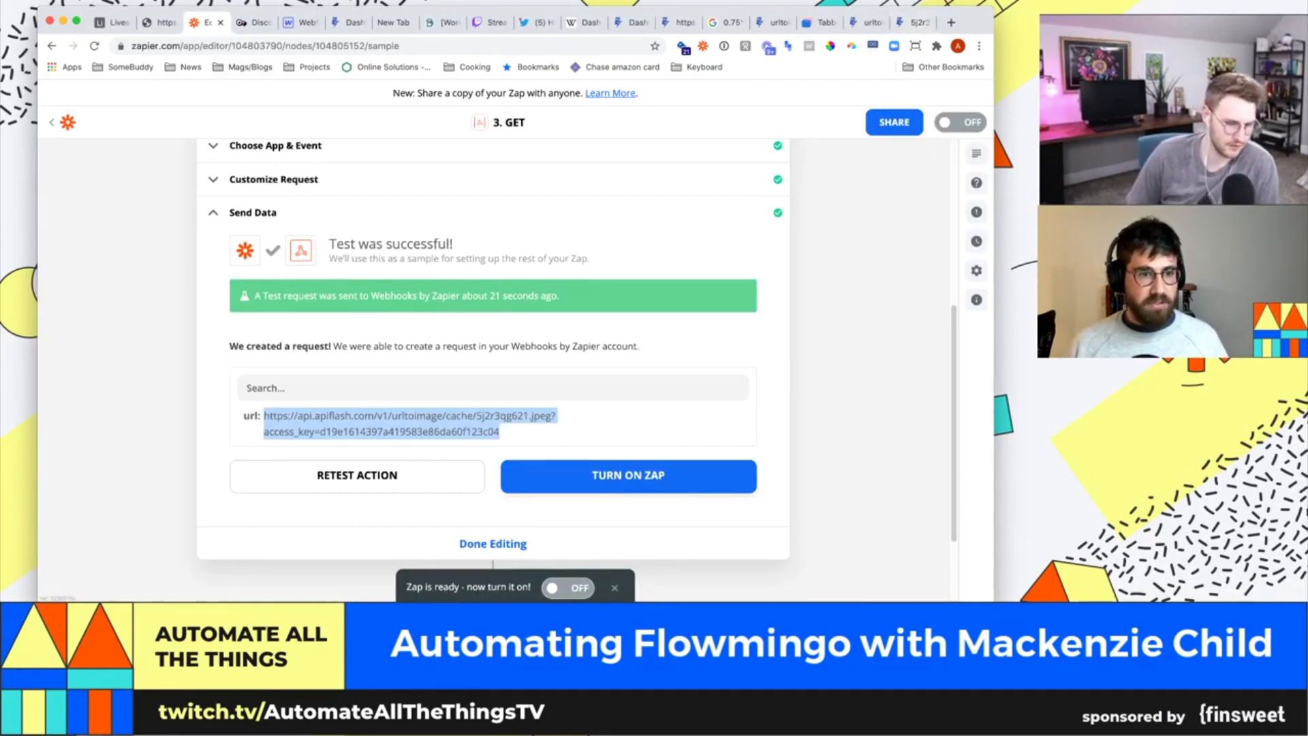
# Replace the fixed website address after url= in the GET request URL with the Fields URL value from the Find Record in Airtable step.
pyautogui.scroll(1, 494, 368)
pyautogui.click(276, 211)
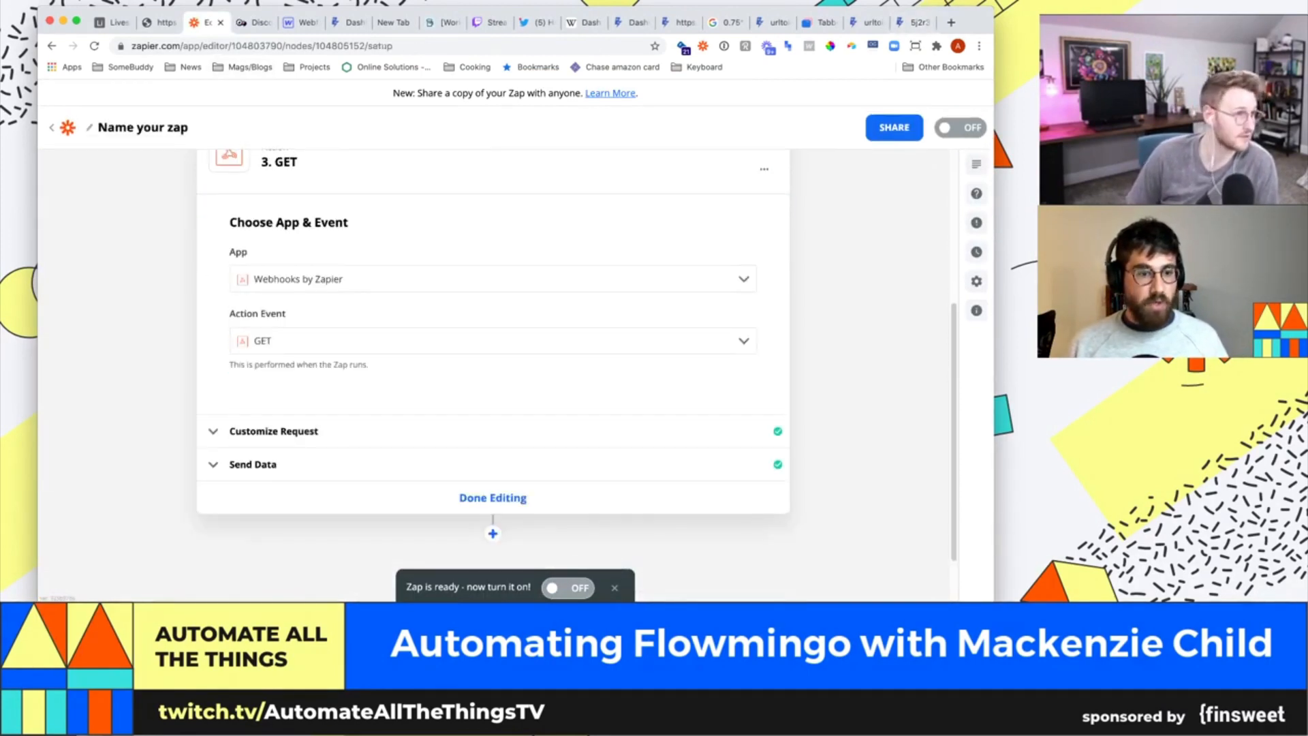
pyautogui.click(273, 431)
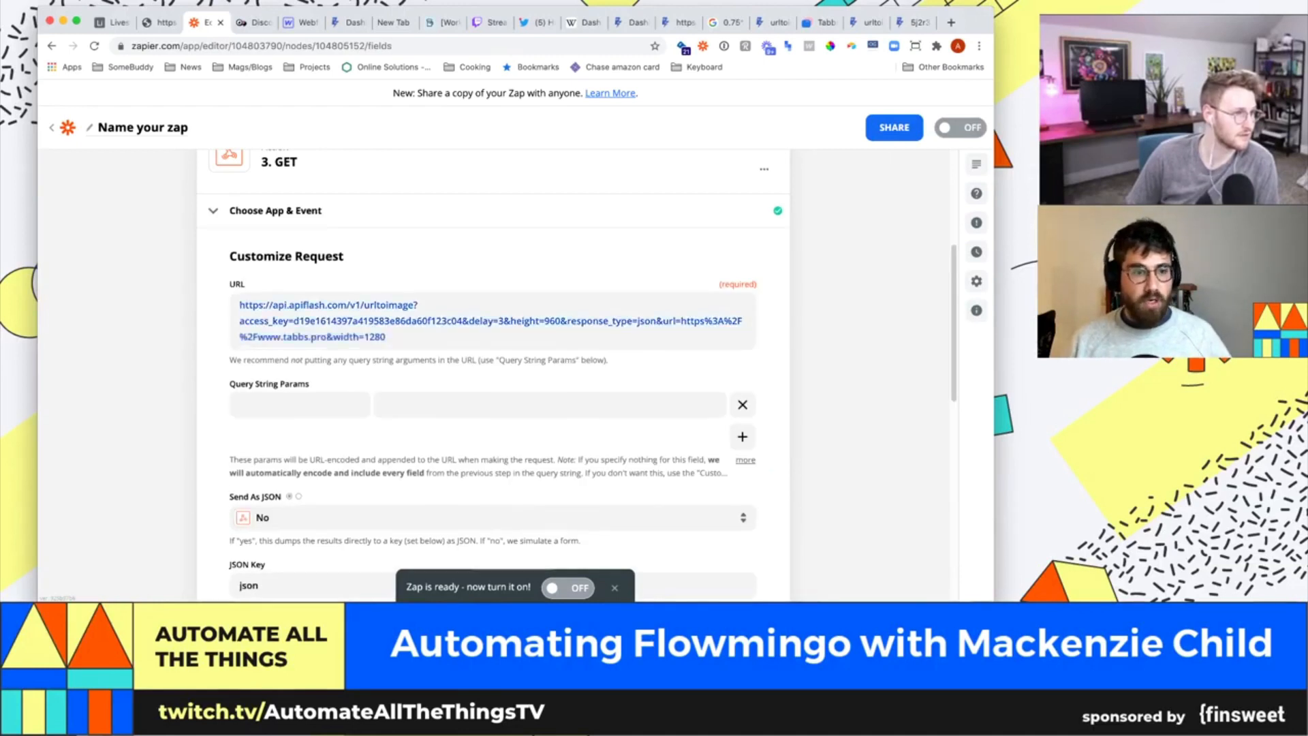
pyautogui.moveTo(327, 337); pyautogui.dragTo(687, 320)
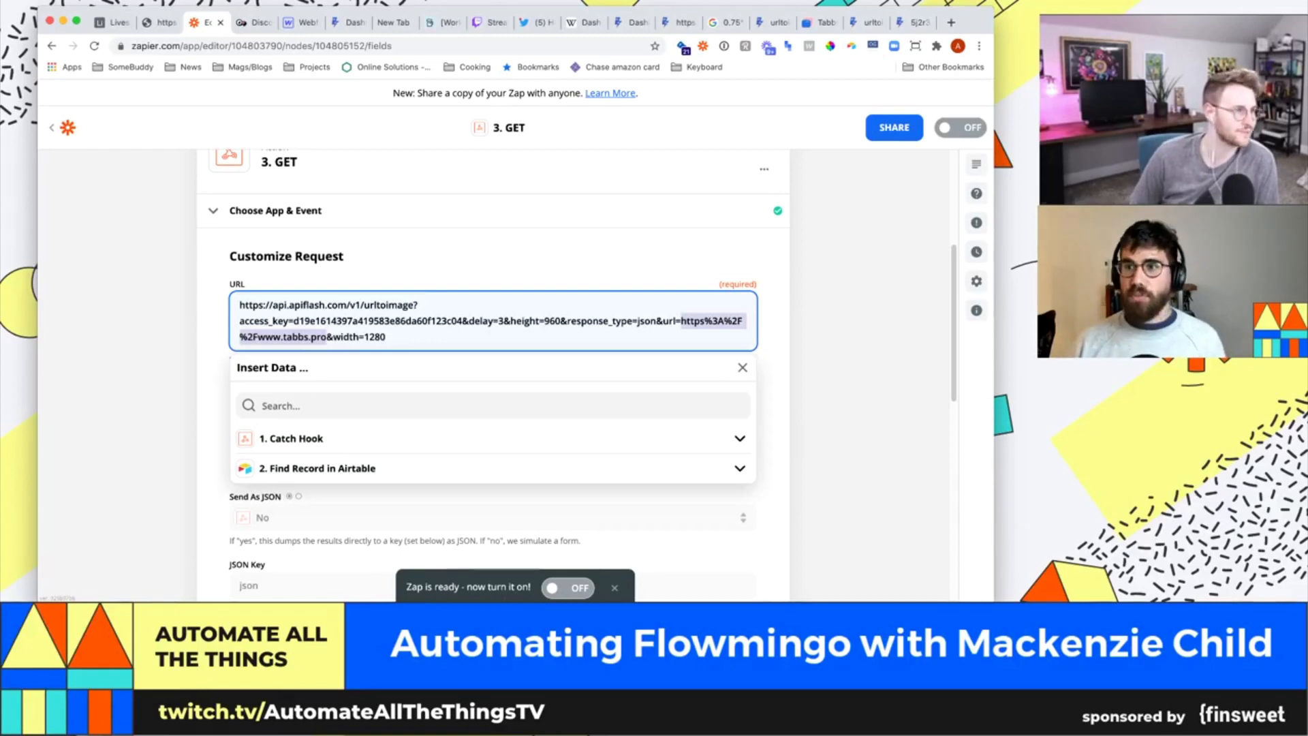
pyautogui.press('BackSpace')
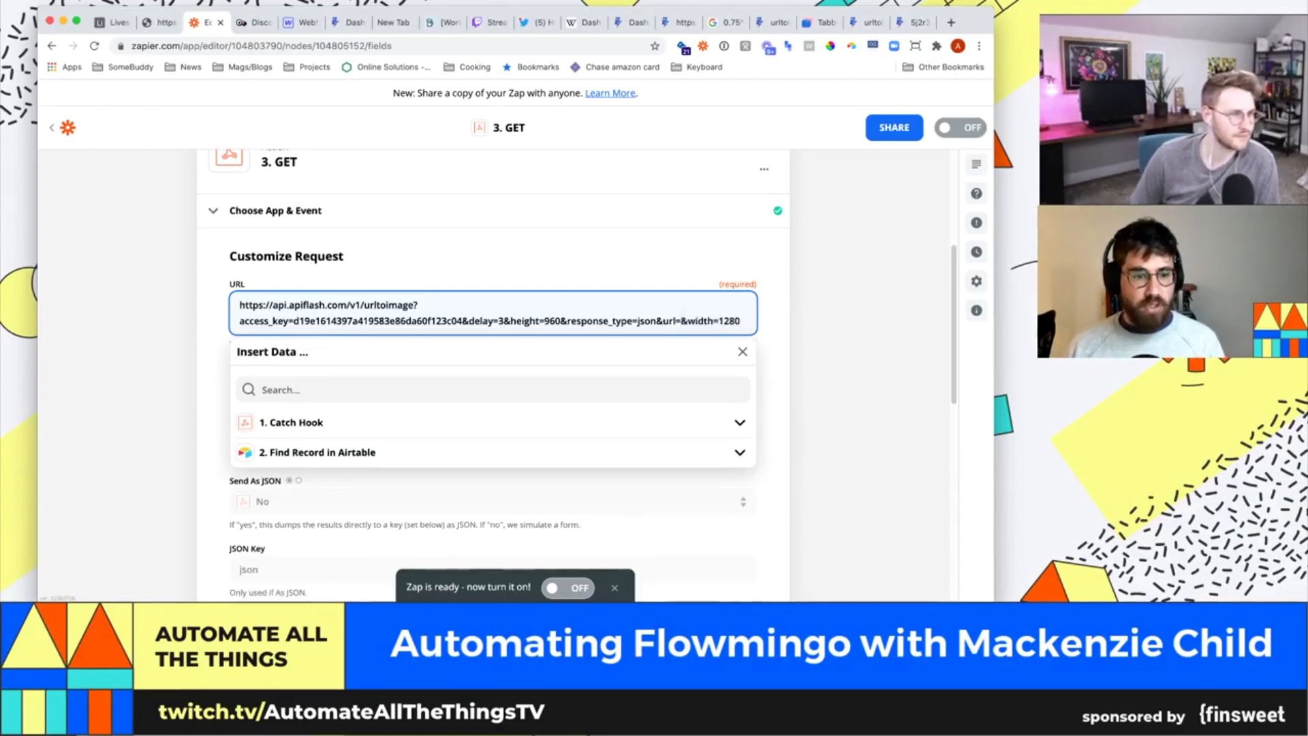
pyautogui.click(317, 452)
pyautogui.scroll(-1, 316, 453)
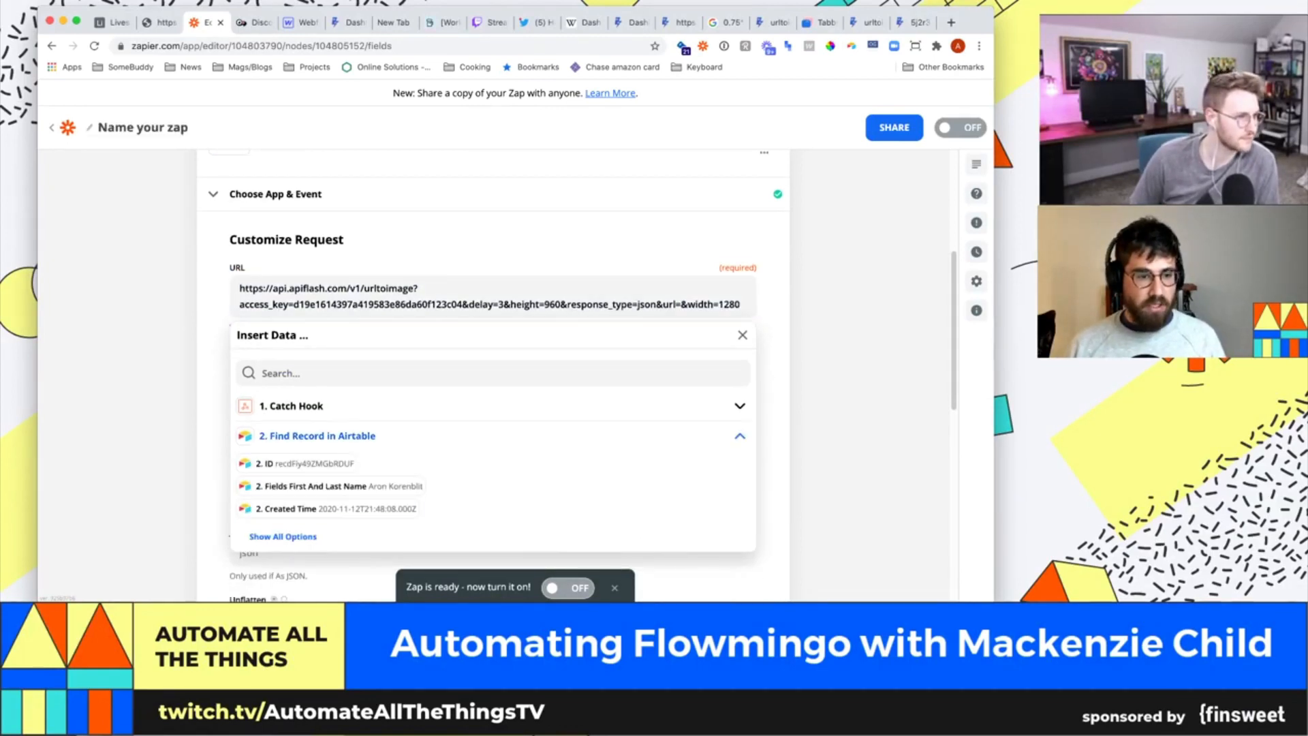
pyautogui.click(283, 536)
pyautogui.scroll(-1, 477, 513)
pyautogui.scroll(-1, 477, 513)
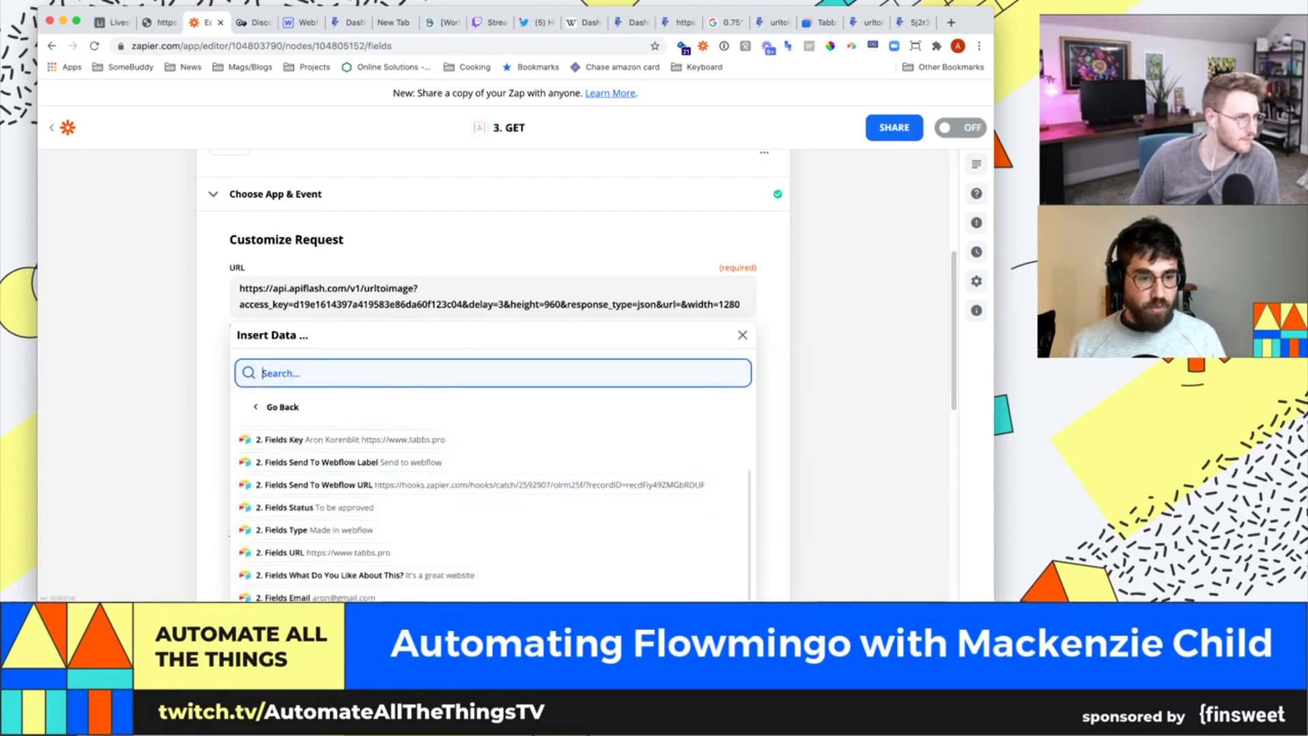
pyautogui.click(314, 552)
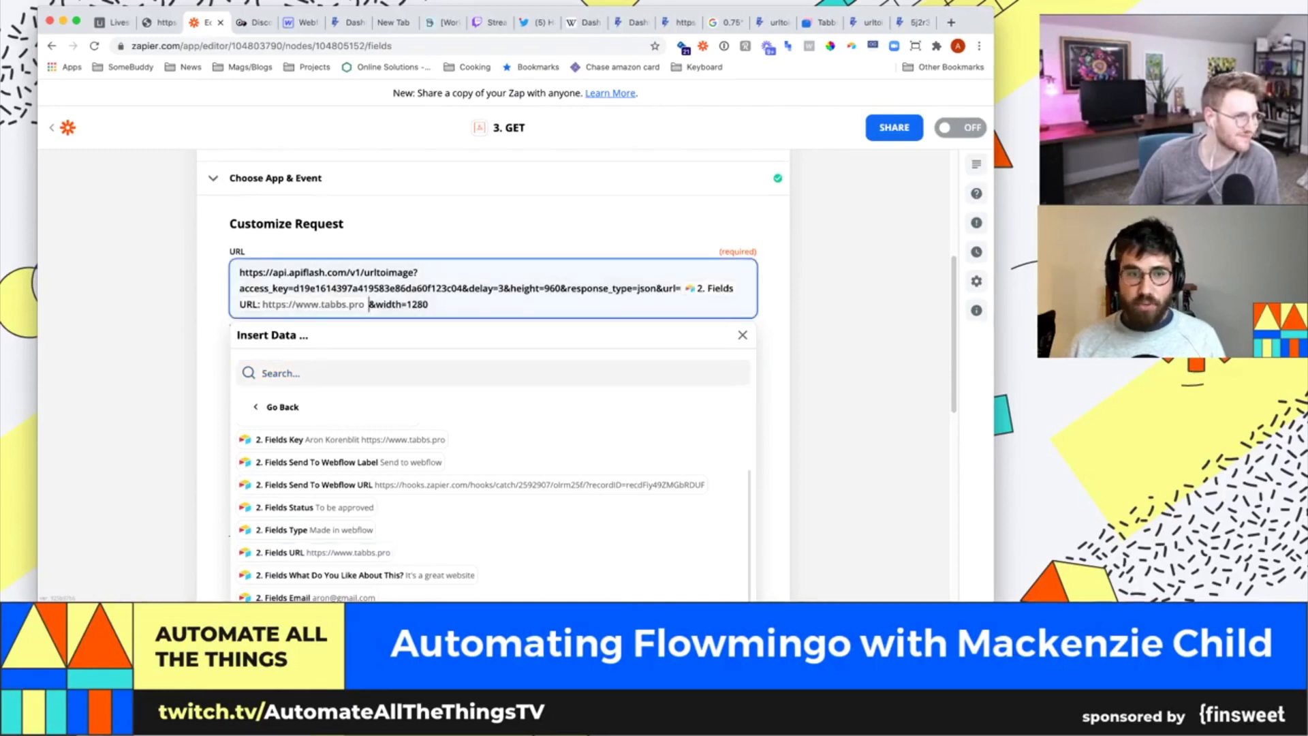
pyautogui.press('Escape')
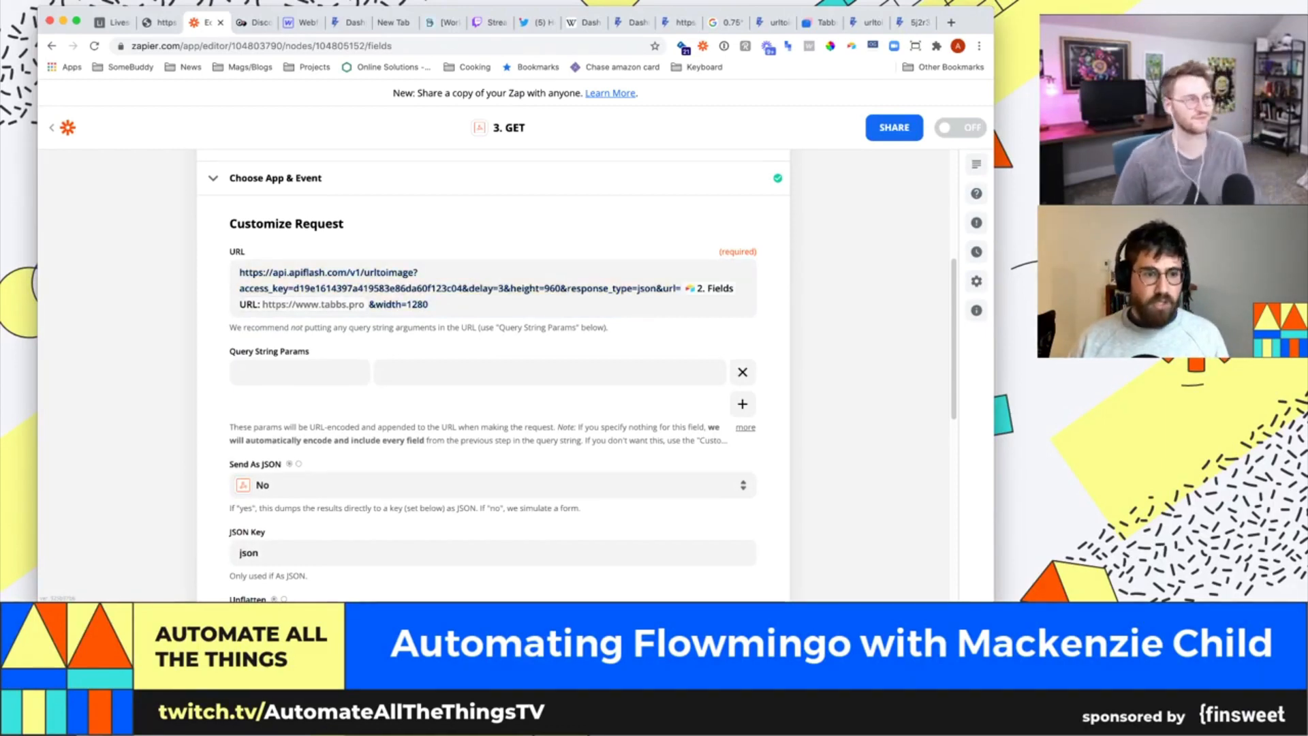
# Continue past the request settings and retest the GET action with the mapped Airtable URL.
pyautogui.scroll(-1, 493, 375)
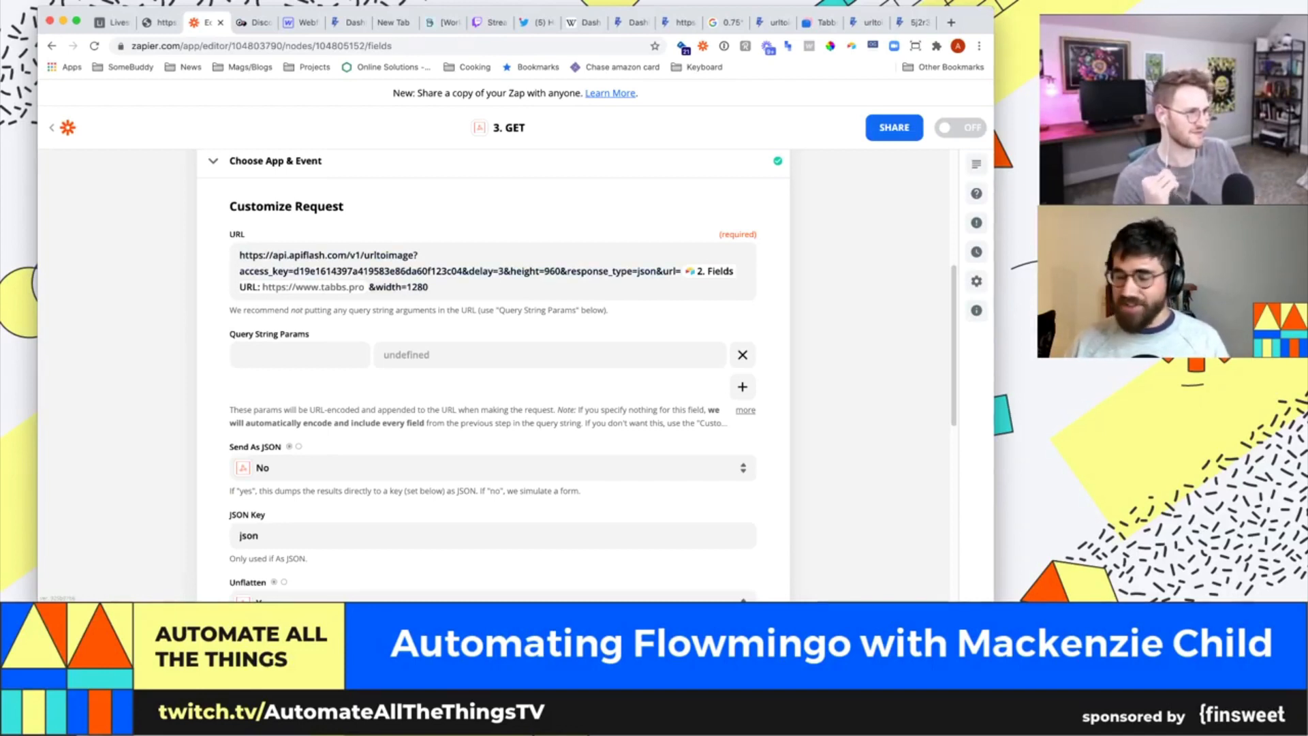
pyautogui.scroll(-10, 493, 368)
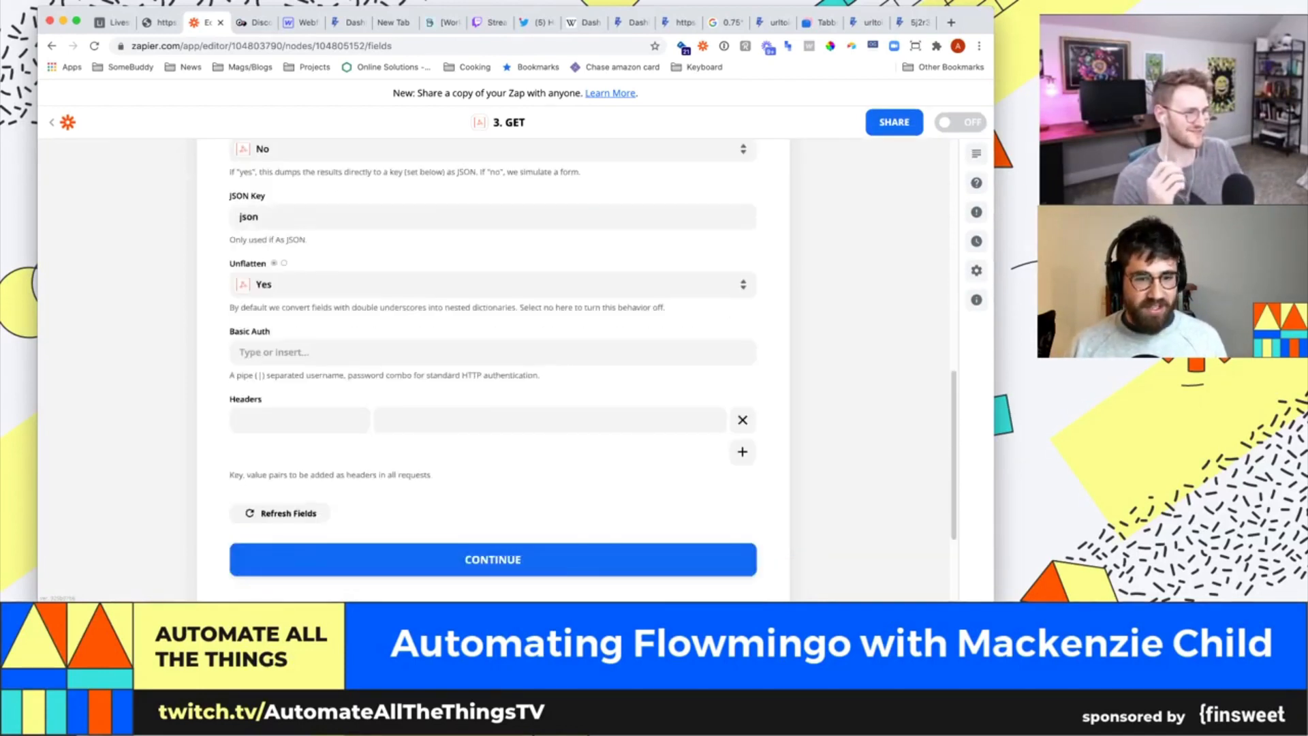
pyautogui.click(493, 393)
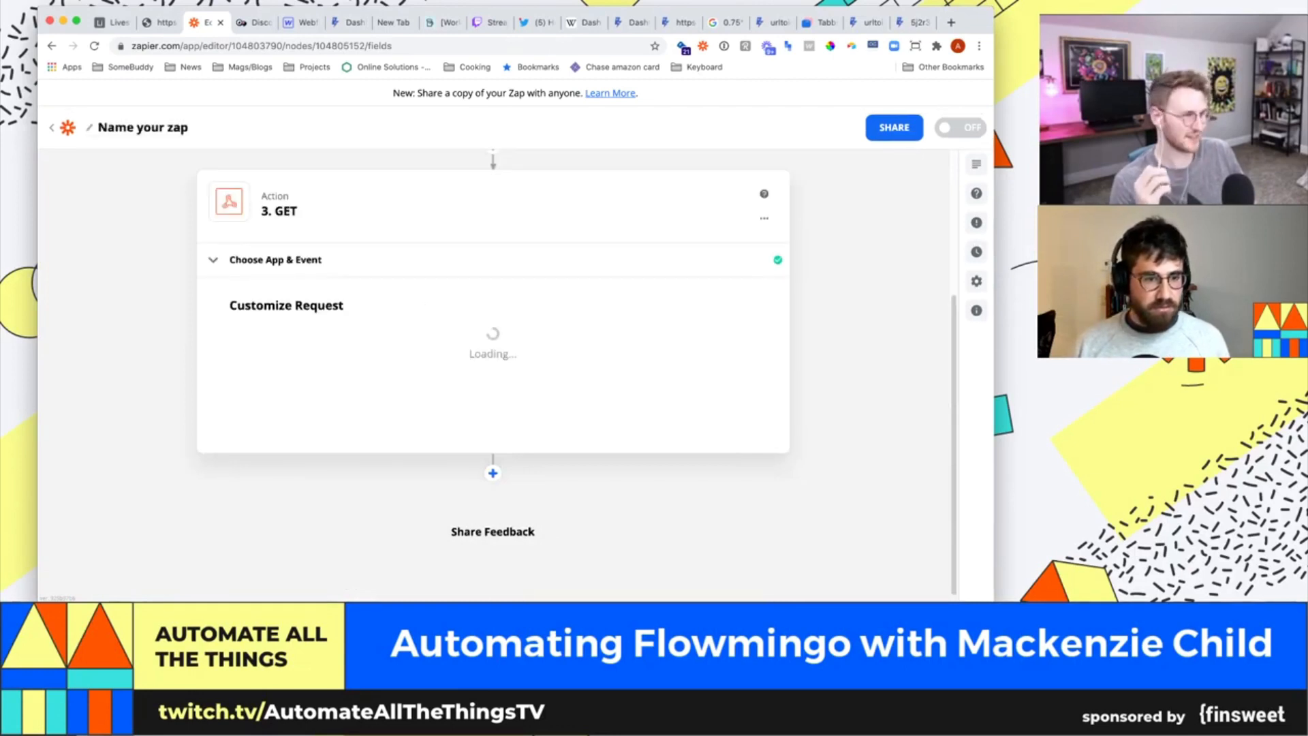
pyautogui.scroll(-3, 493, 393)
pyautogui.click(357, 429)
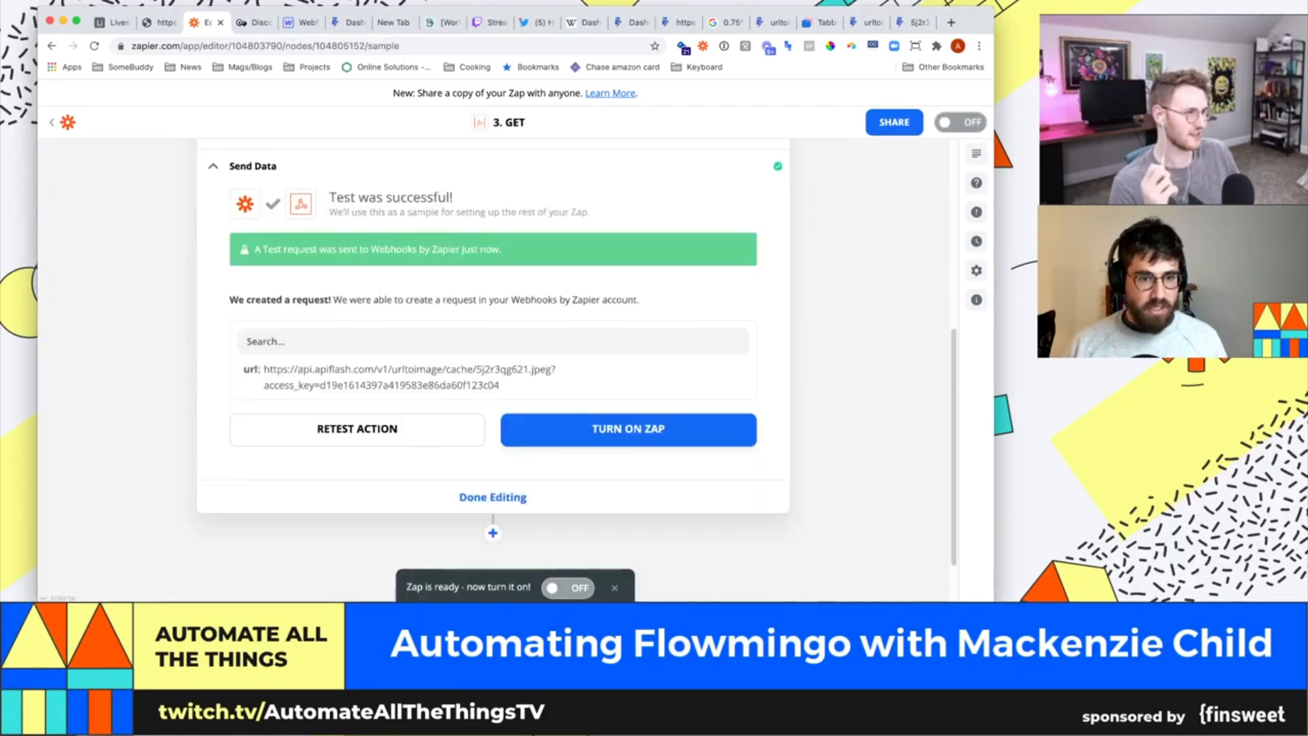
# Check the retest by opening its returned image URL, including the access key, in a separate tab and closing it.
pyautogui.scroll(2, 492, 375)
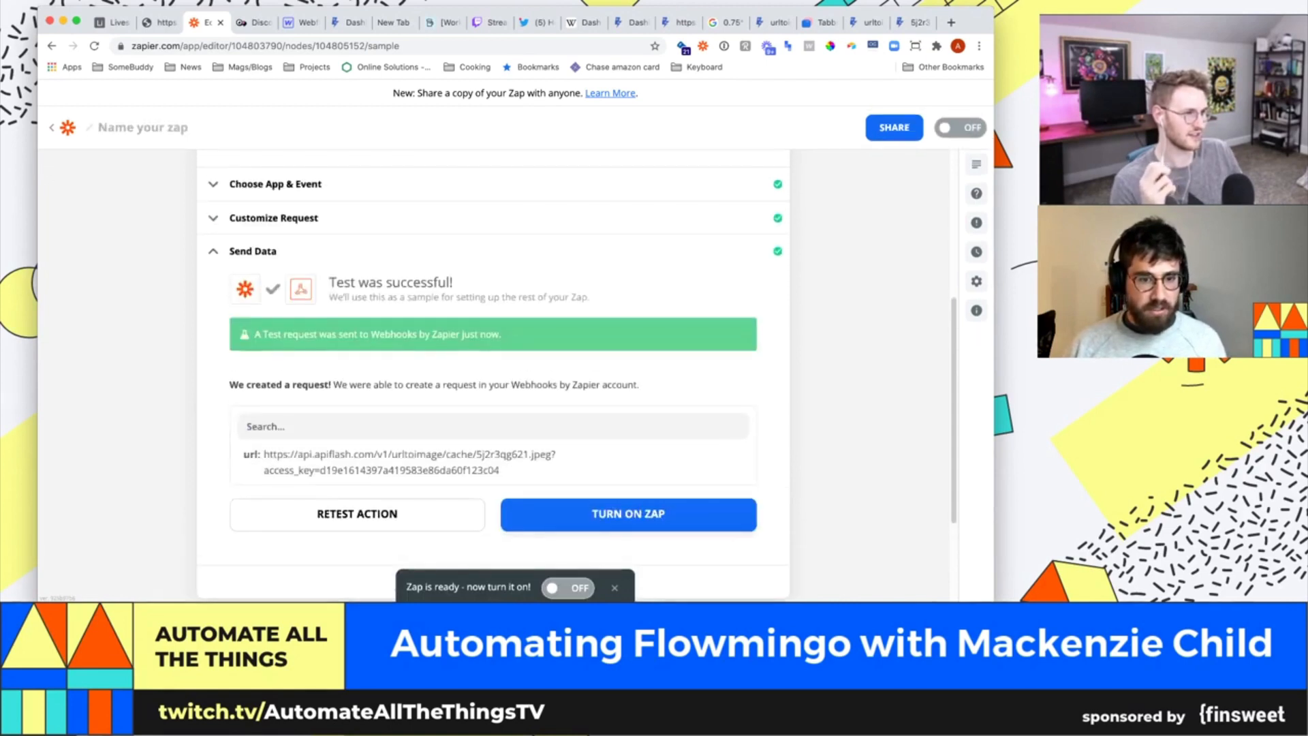
pyautogui.moveTo(501, 471); pyautogui.dragTo(264, 454)
pyautogui.hotkey('ctrl', 'c')
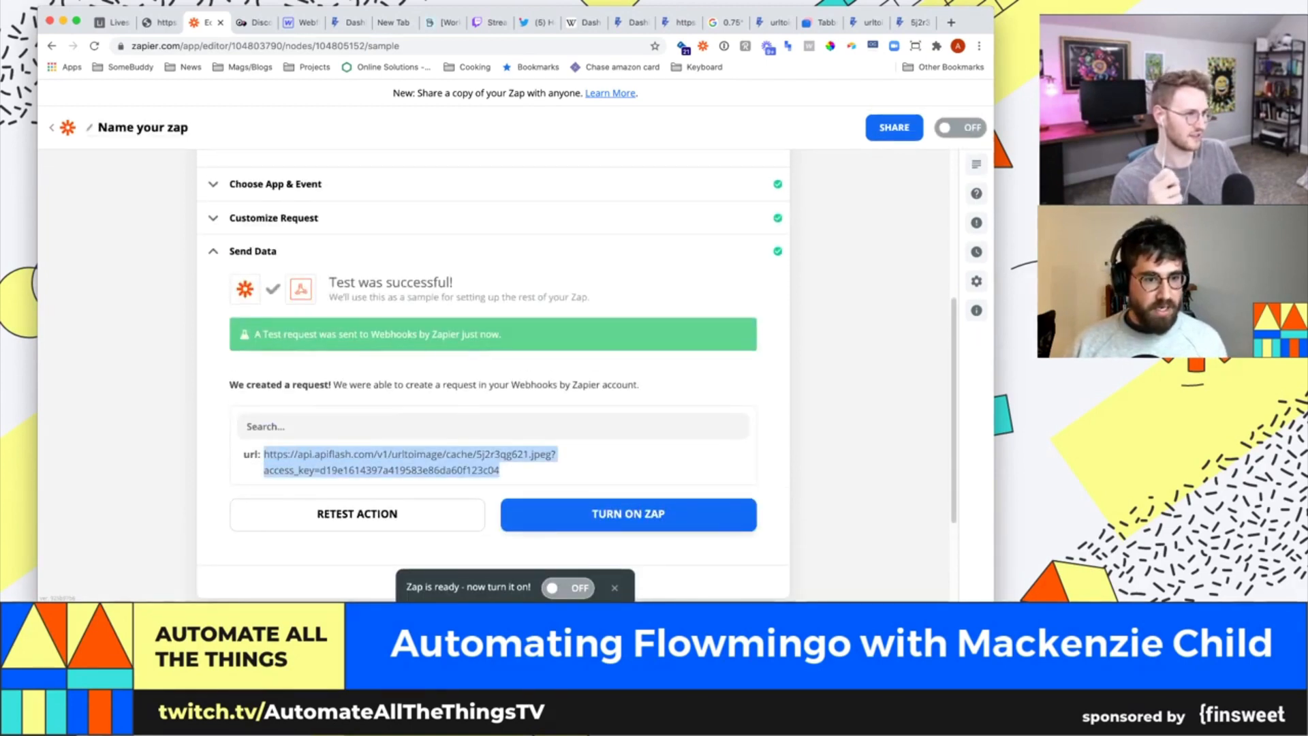
pyautogui.hotkey('ctrl', 't')
pyautogui.hotkey('ctrl', 'v')
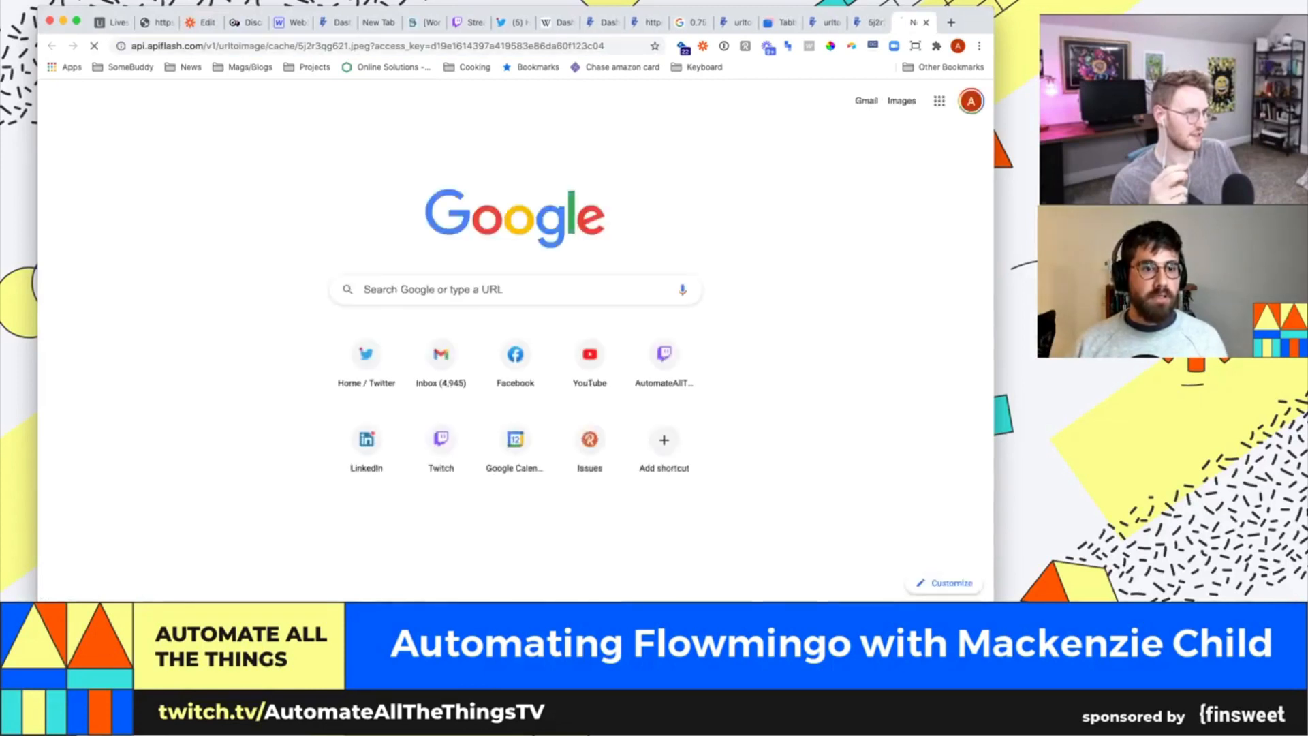
pyautogui.press('Return')
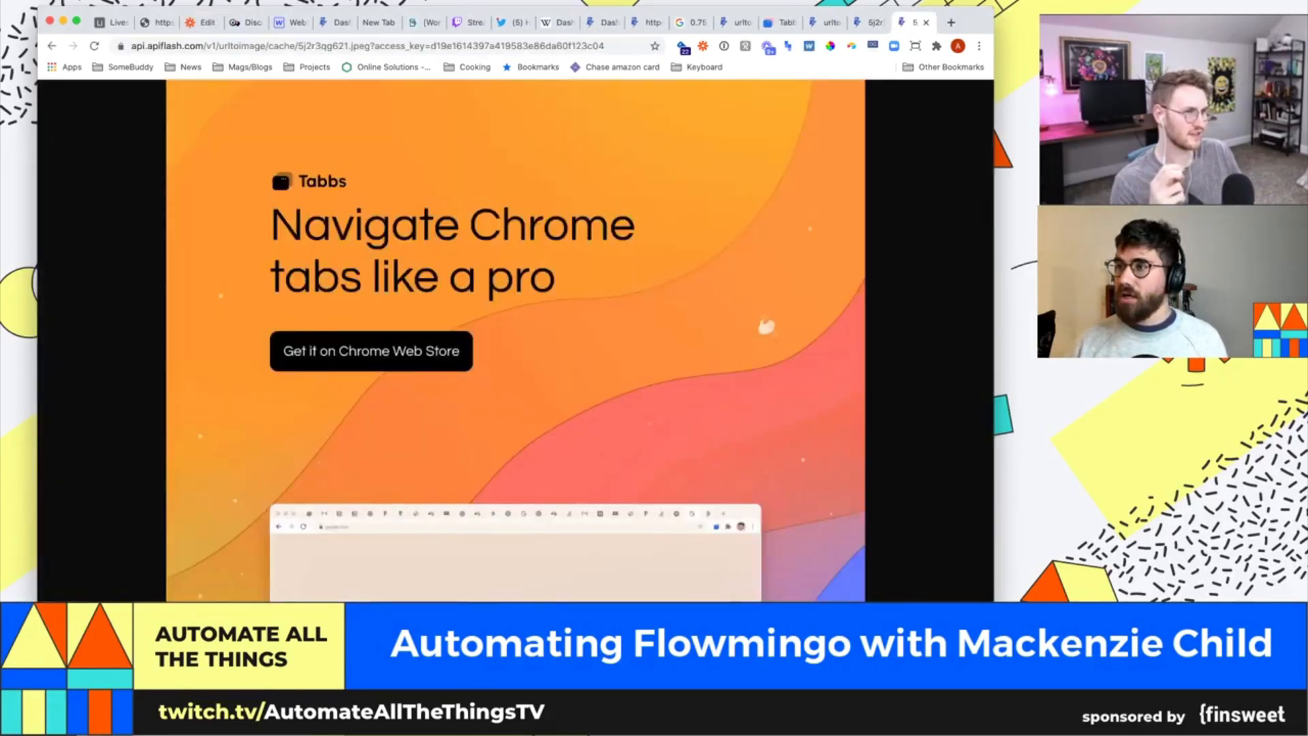
pyautogui.hotkey('ctrl', 'w')
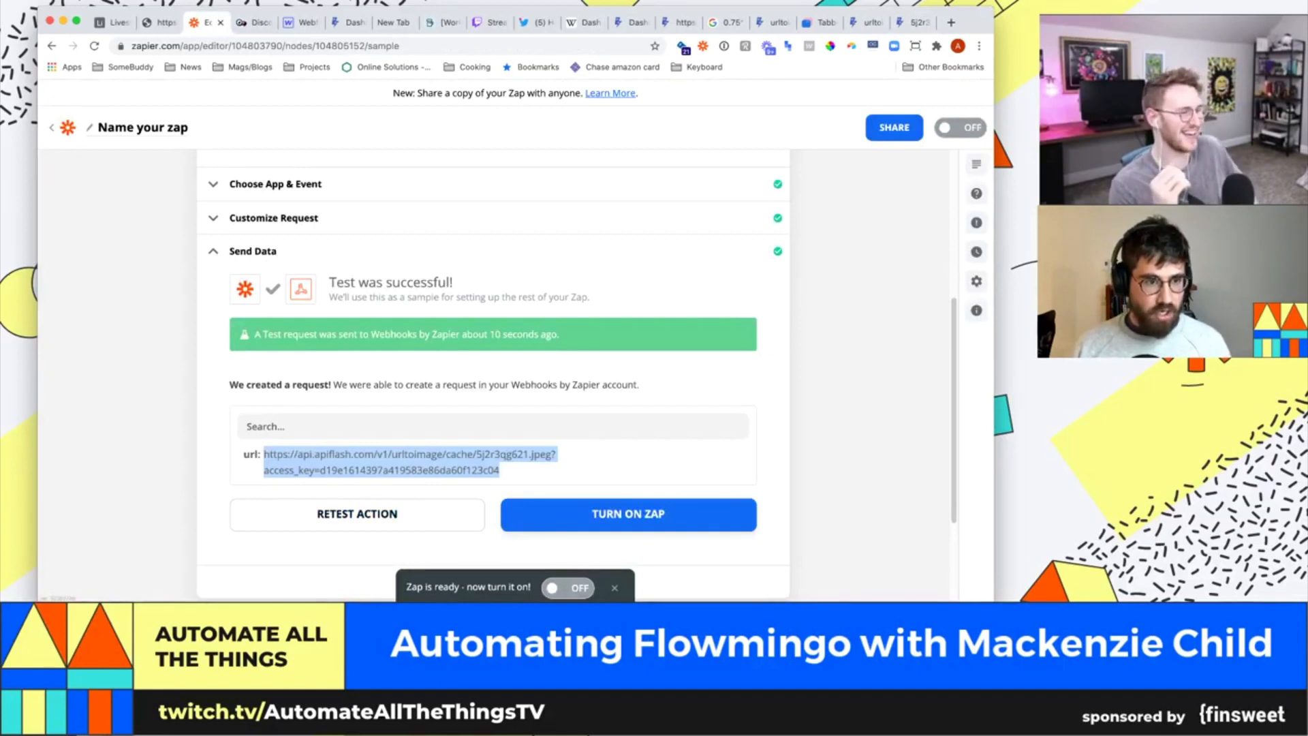
# Inspect the customized GET request URL and compare its url parameter with the address of the earlier image request without delay.
pyautogui.click(273, 218)
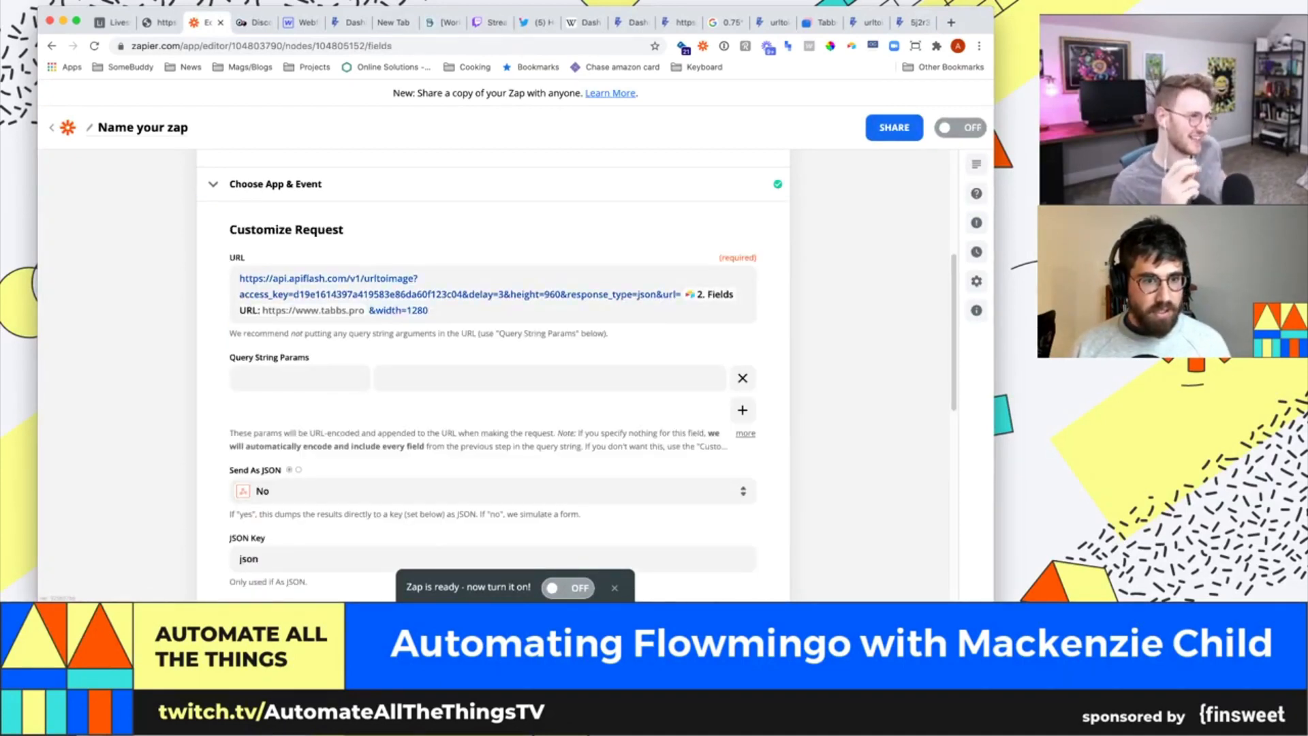
pyautogui.moveTo(433, 311); pyautogui.dragTo(238, 269)
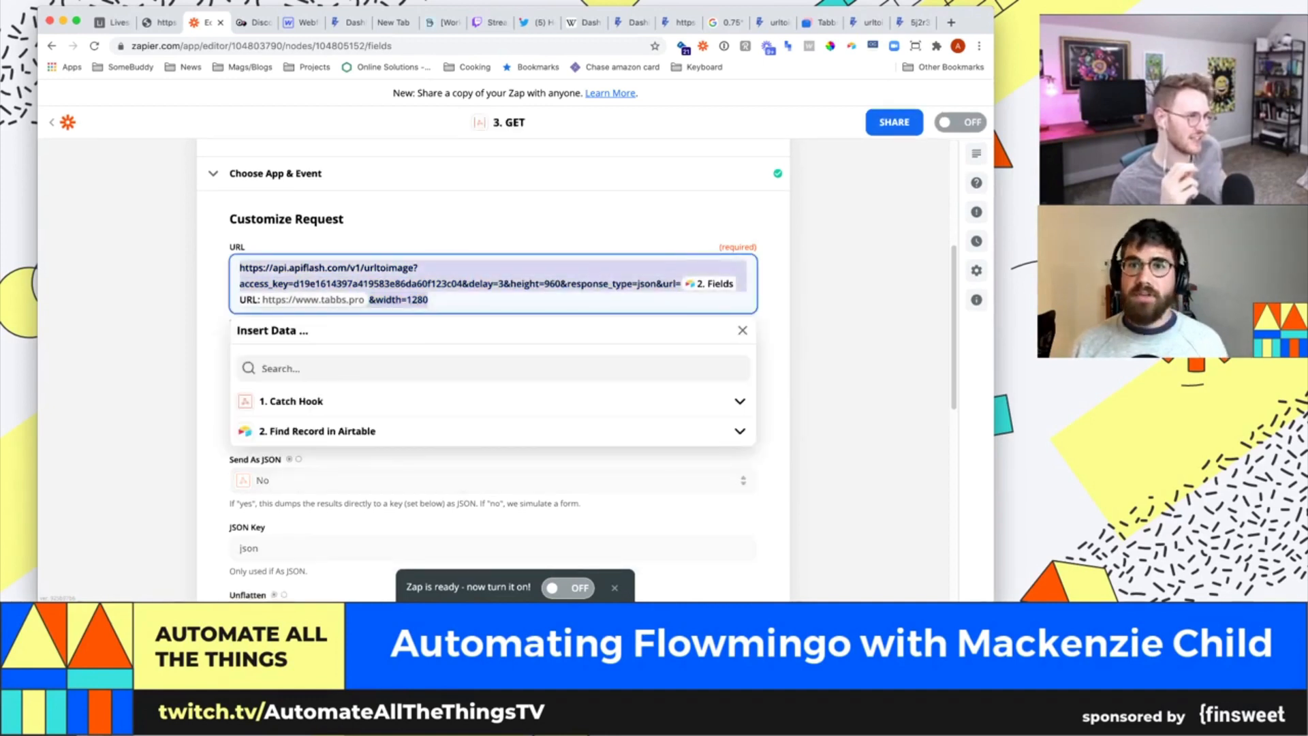
pyautogui.click(774, 22)
pyautogui.press('super+l')
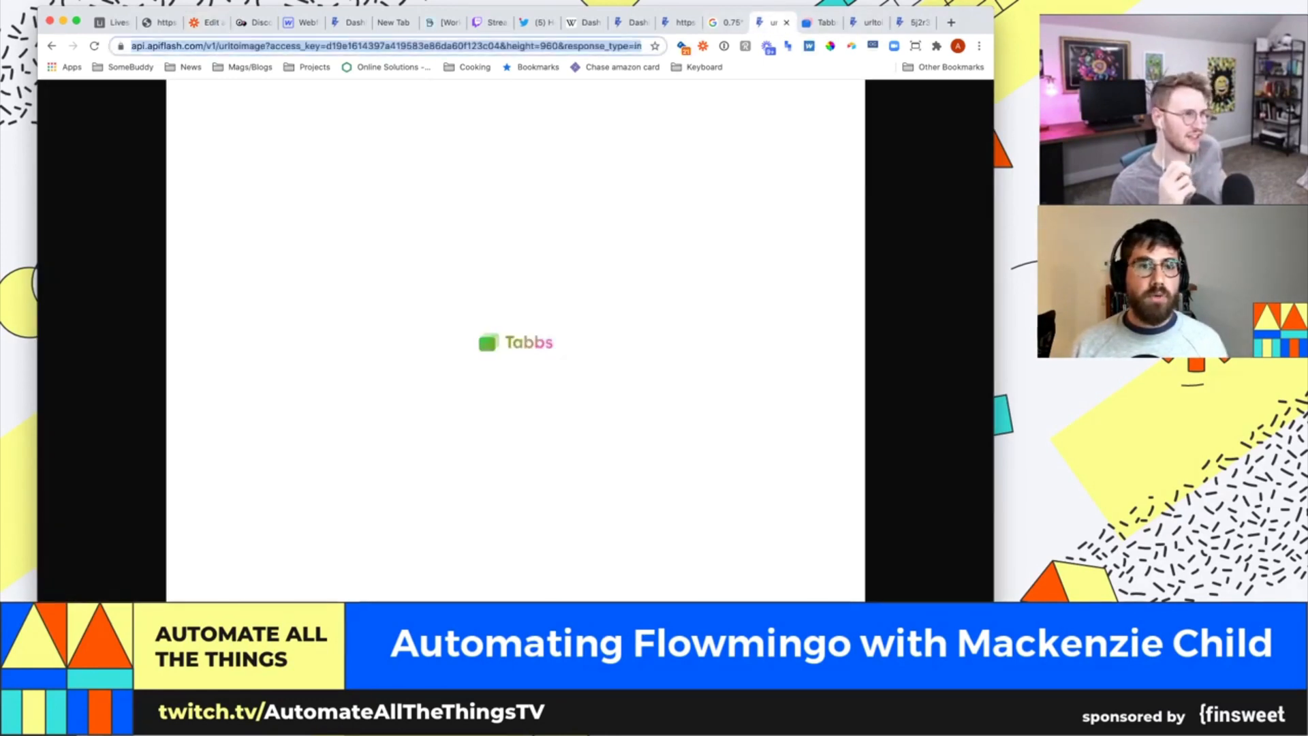
pyautogui.press('Right')
pyautogui.hotkey('alt', 'BackSpace')
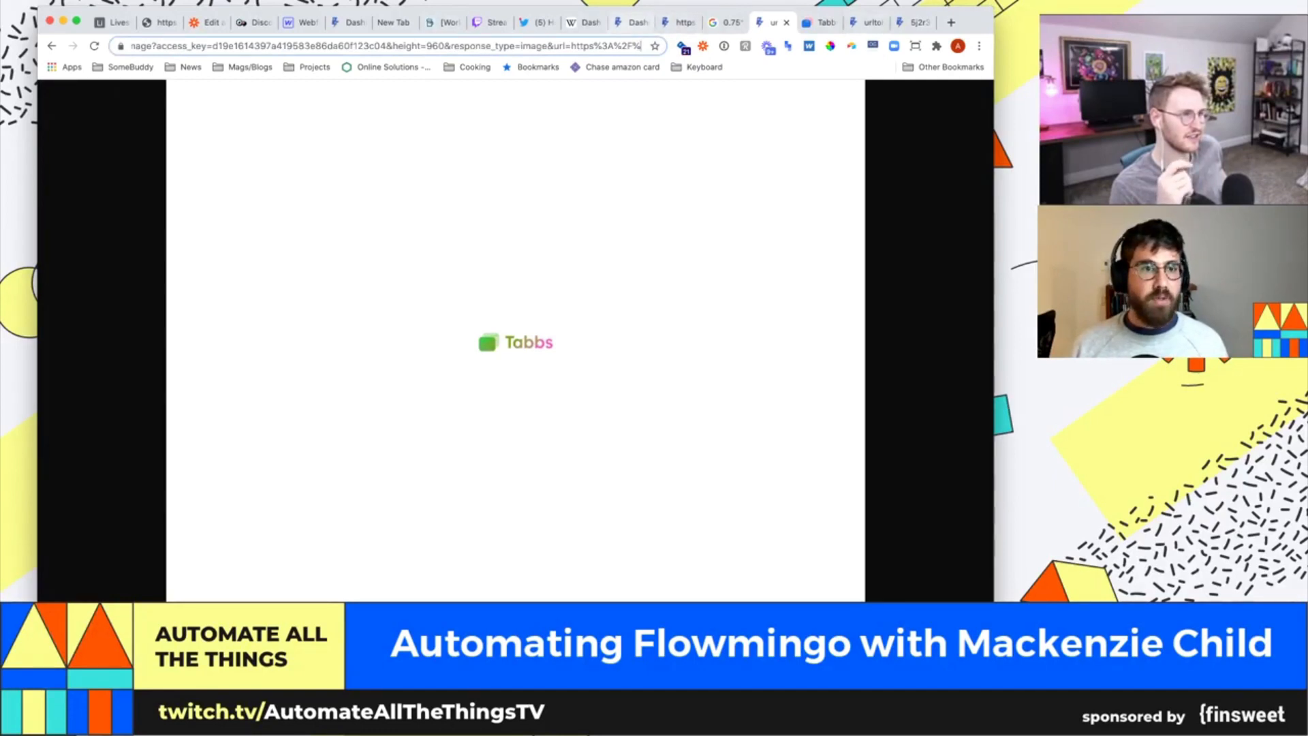
# Examine the encoded https%3A%2F%2F part of the url parameter in the ApiFlash query builder.
pyautogui.click(349, 22)
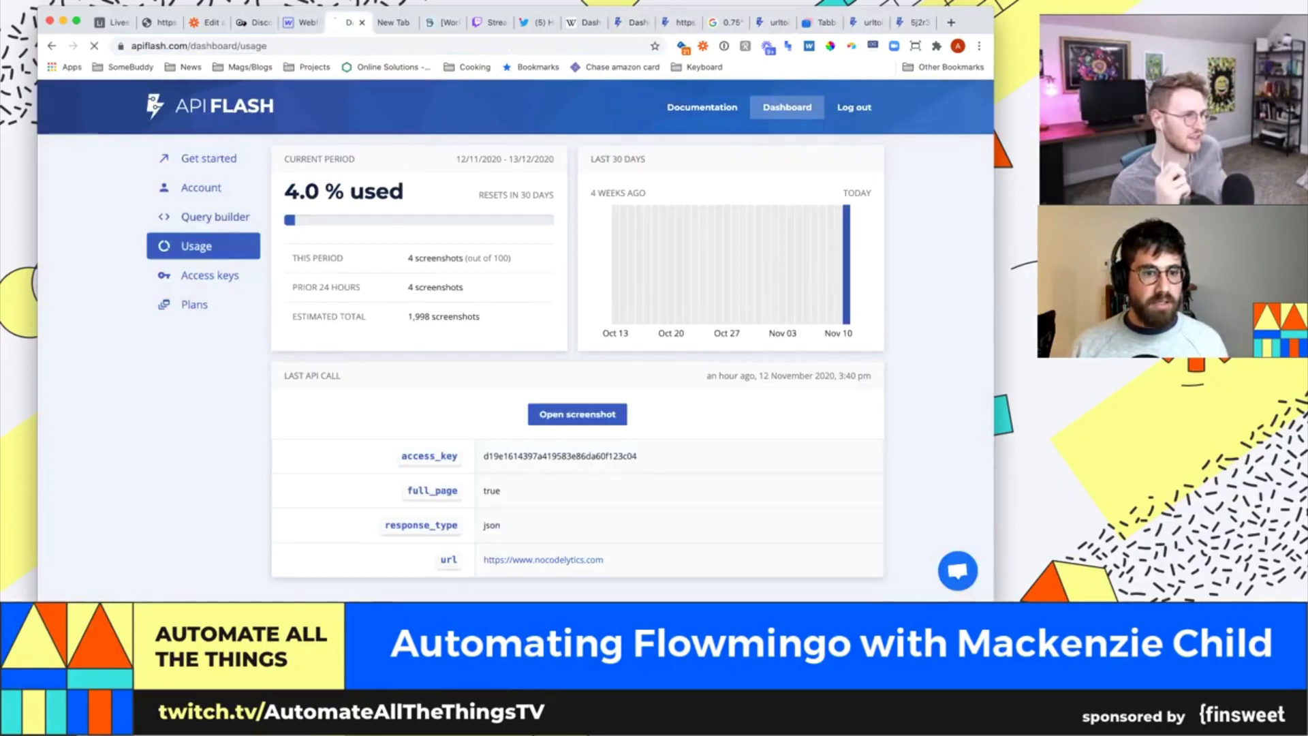
pyautogui.click(634, 22)
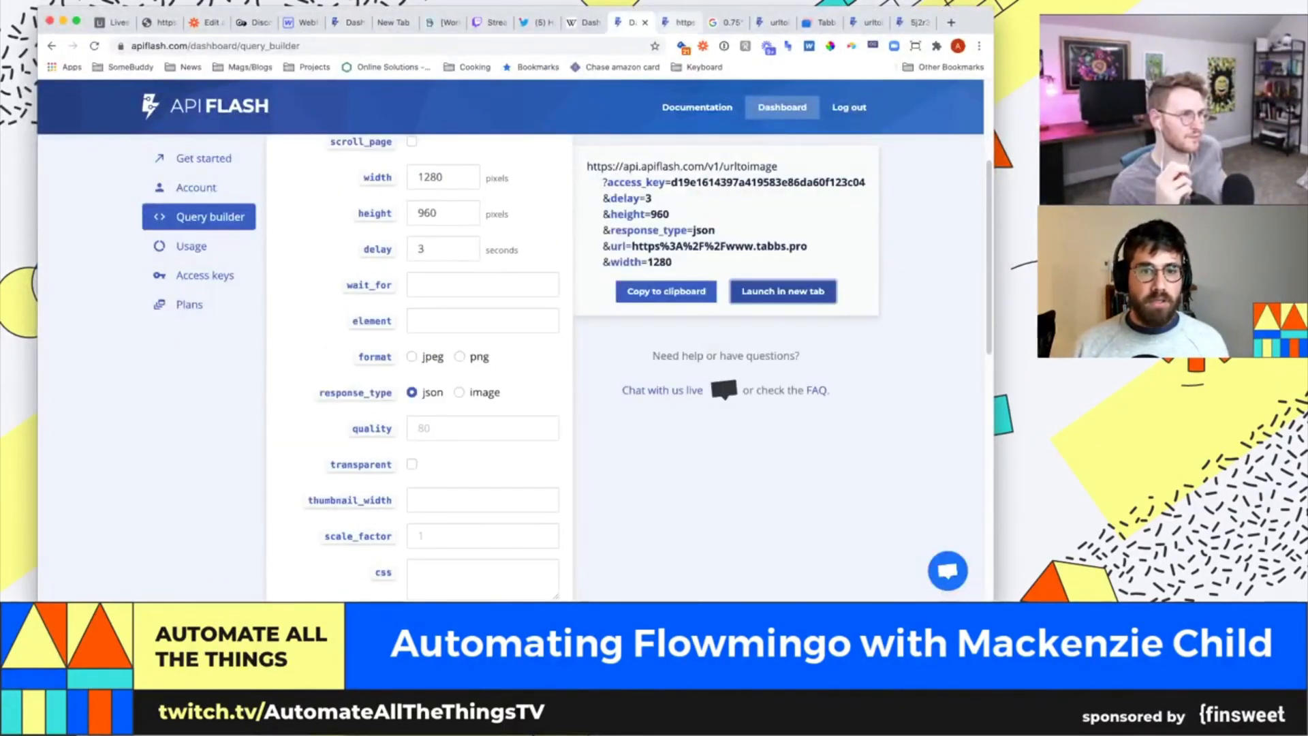
pyautogui.scroll(3, 419, 368)
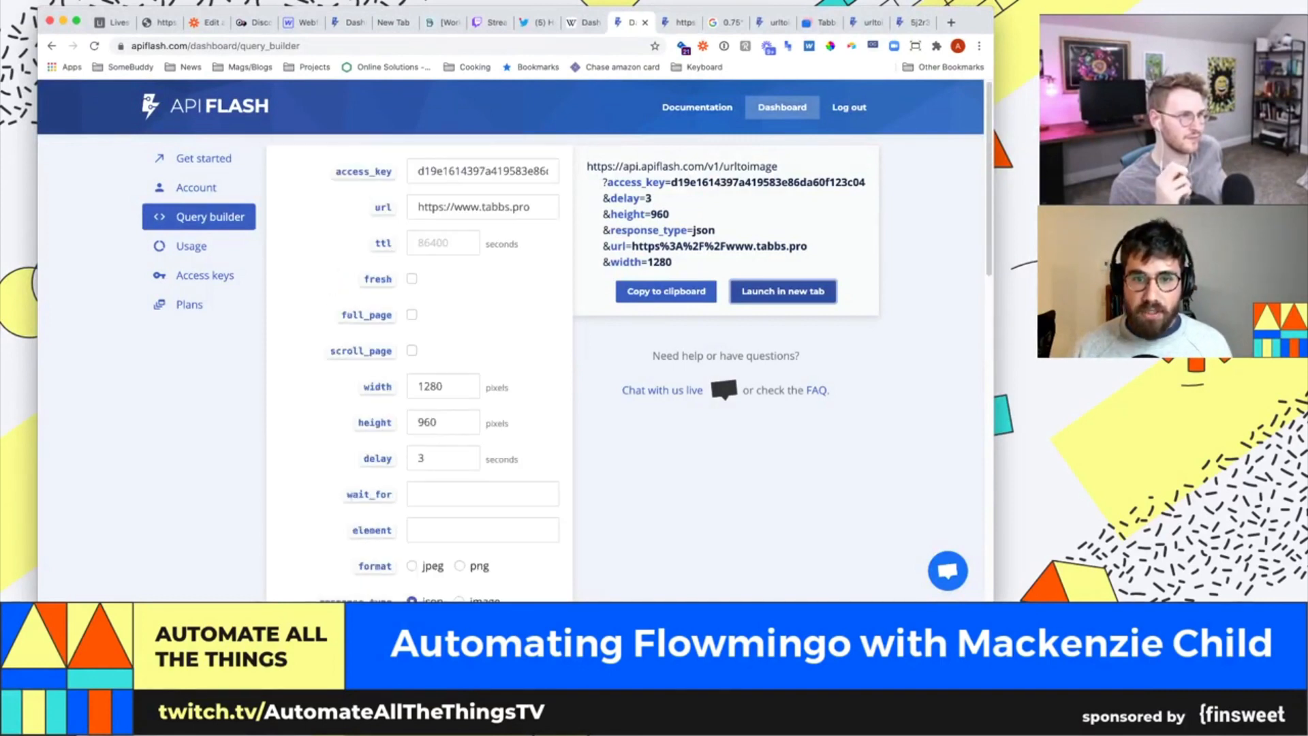
pyautogui.moveTo(632, 246); pyautogui.dragTo(720, 246)
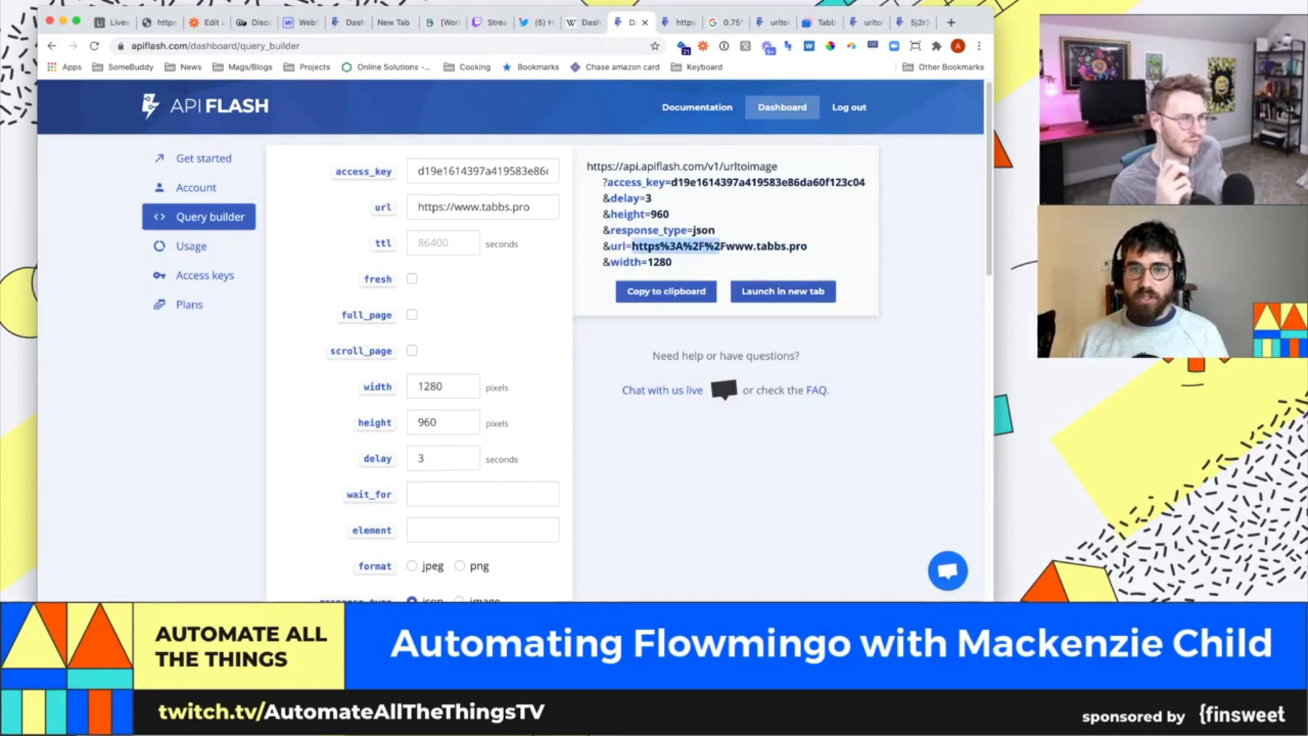
pyautogui.click(719, 247)
pyautogui.moveTo(658, 246); pyautogui.dragTo(716, 246)
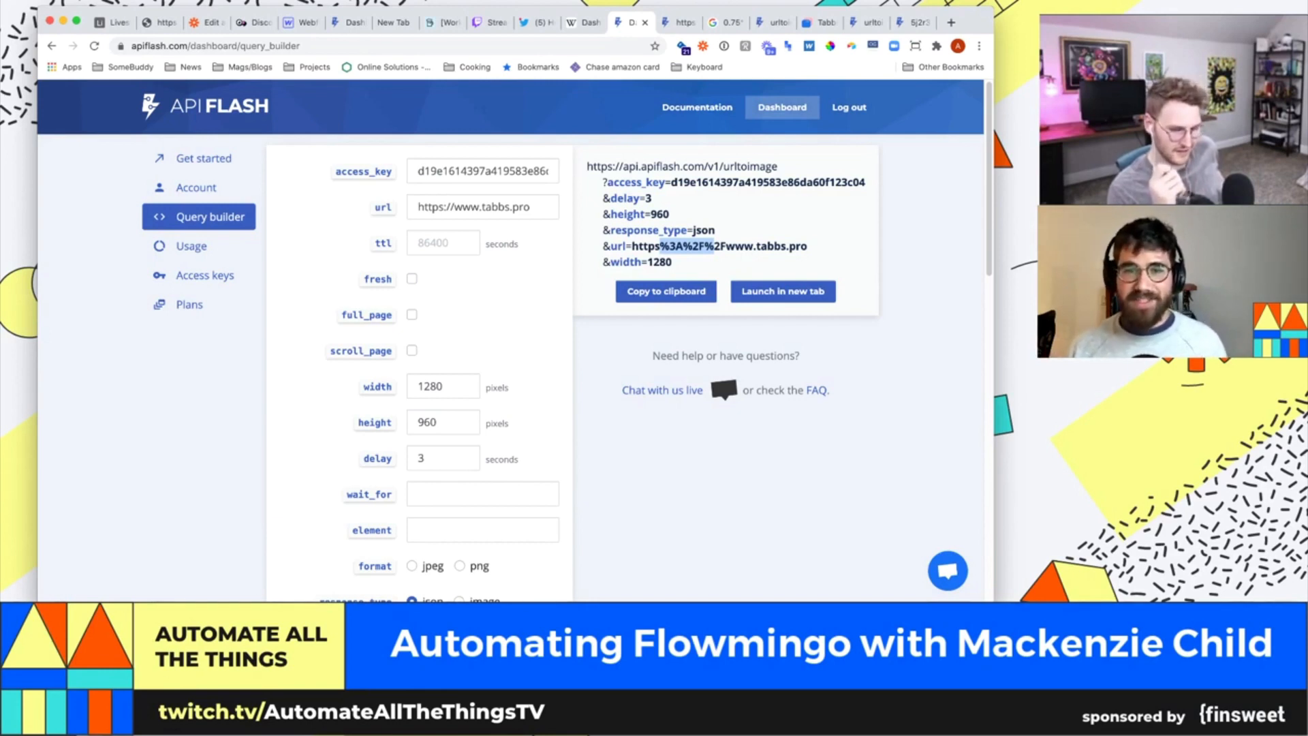
# Copy the ApiFlash query with its access key and load it in a new tab with unencoded :// in the url parameter.
pyautogui.click(666, 291)
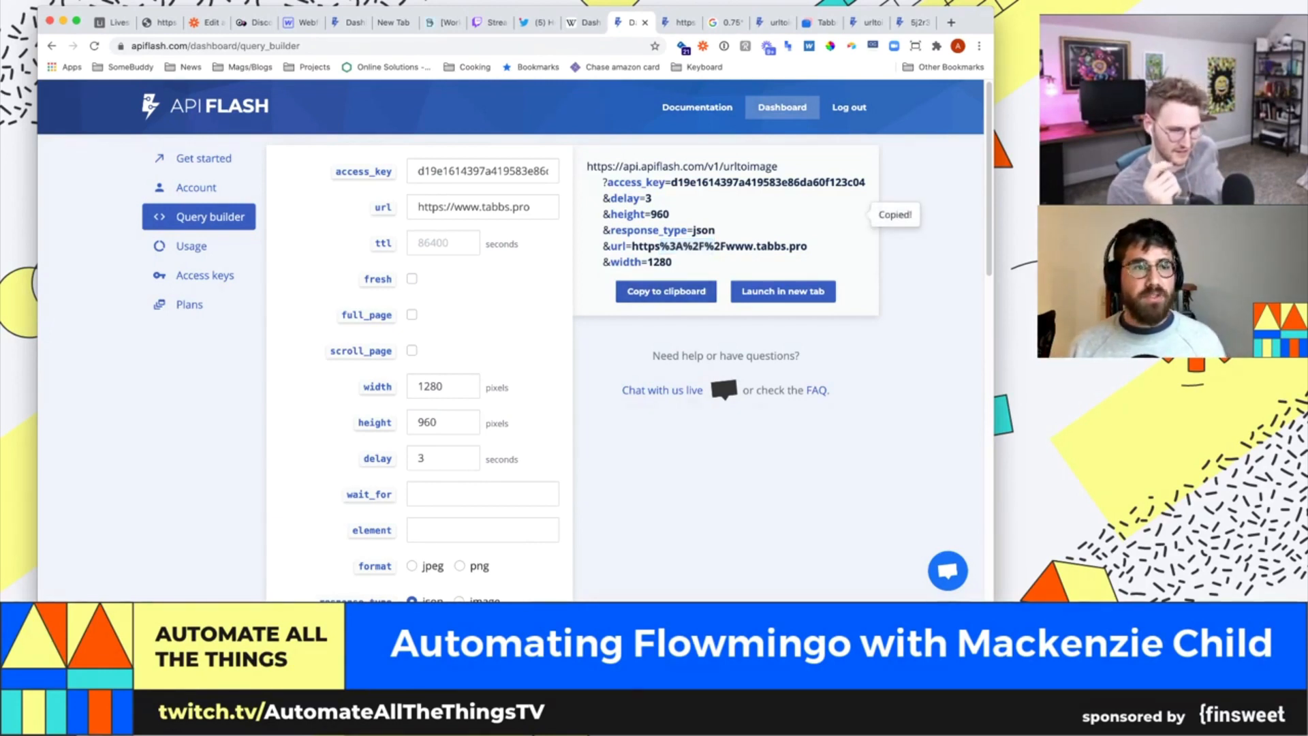
pyautogui.press('super+t')
pyautogui.press('super+v')
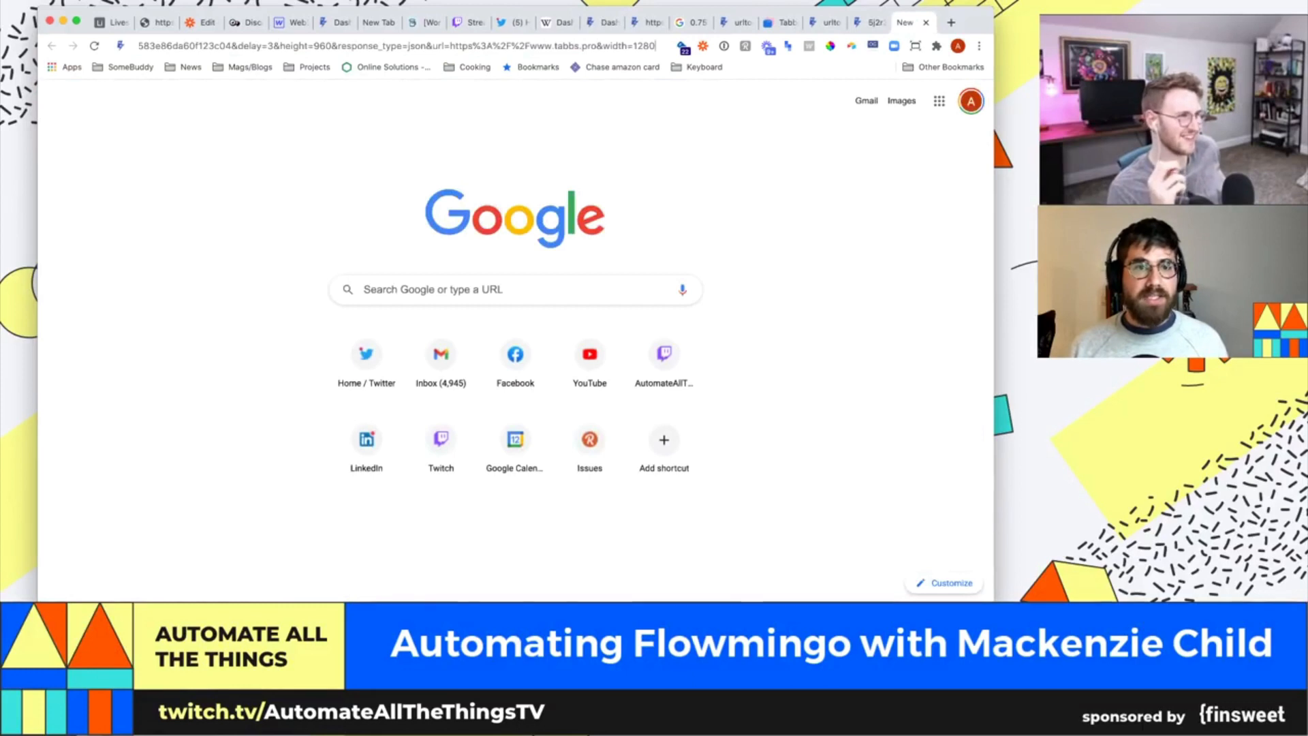
pyautogui.moveTo(477, 45); pyautogui.dragTo(532, 46)
pyautogui.write('://')
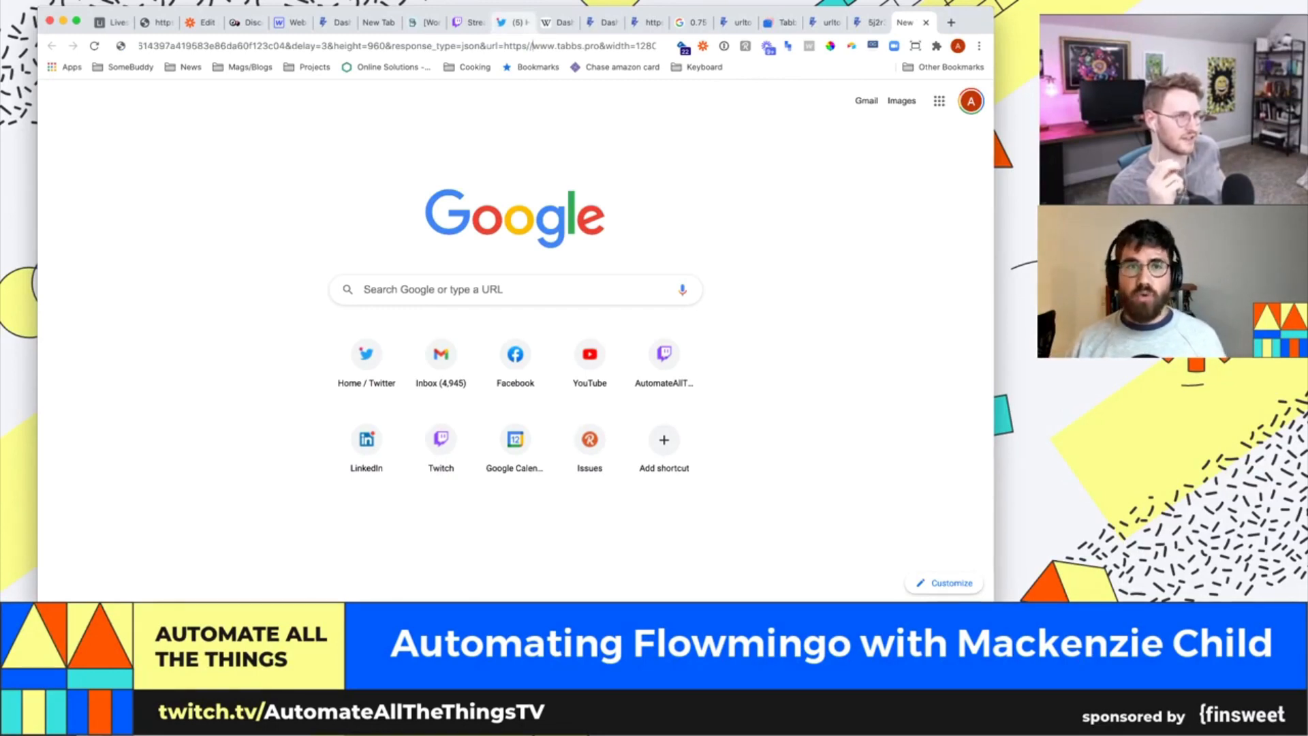
pyautogui.press('Return')
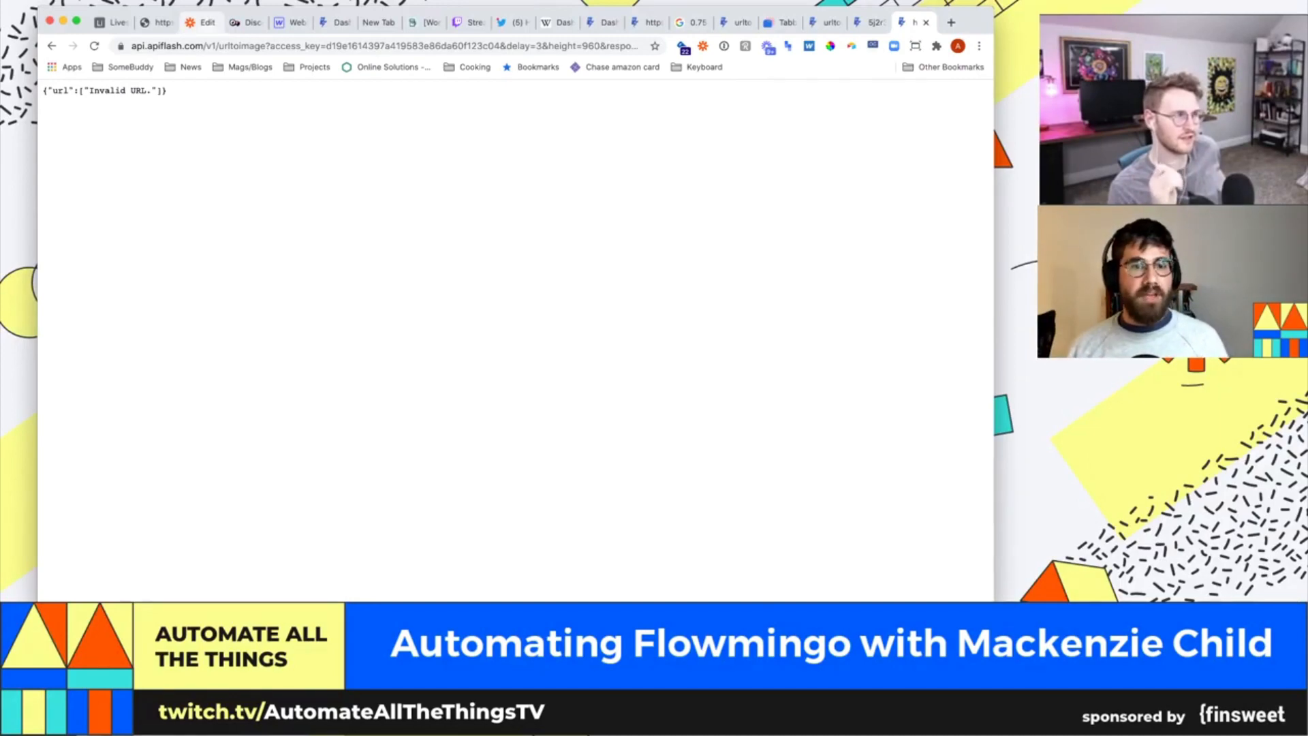
pyautogui.click(203, 22)
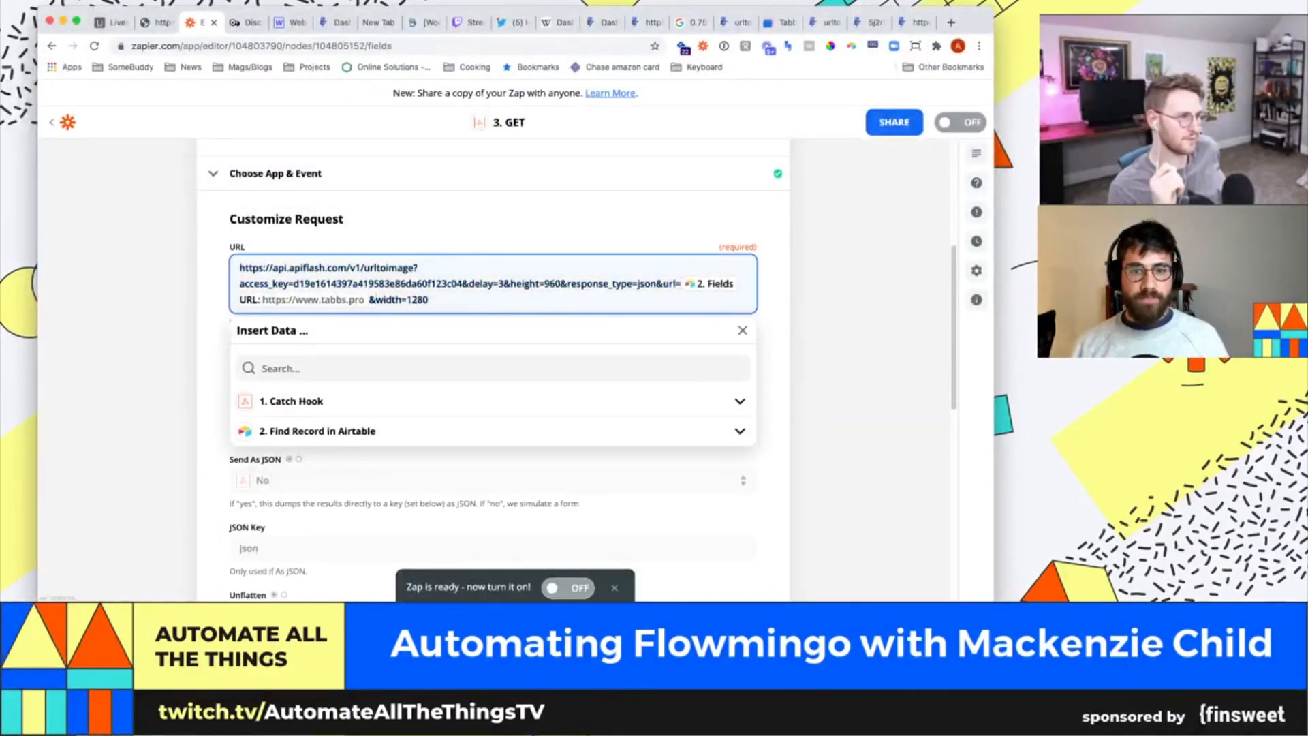
pyautogui.press('BackSpace')
pyautogui.press('super+v')
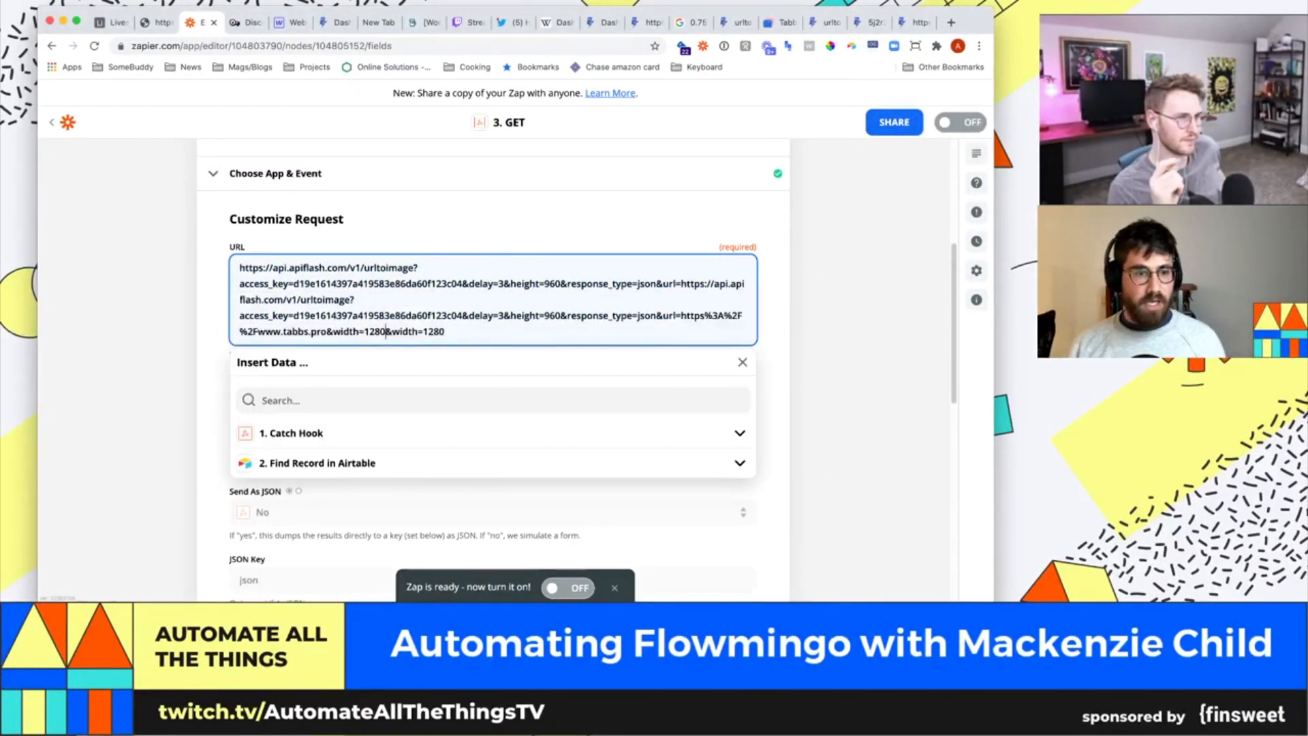
pyautogui.press('super+z')
pyautogui.write('https')
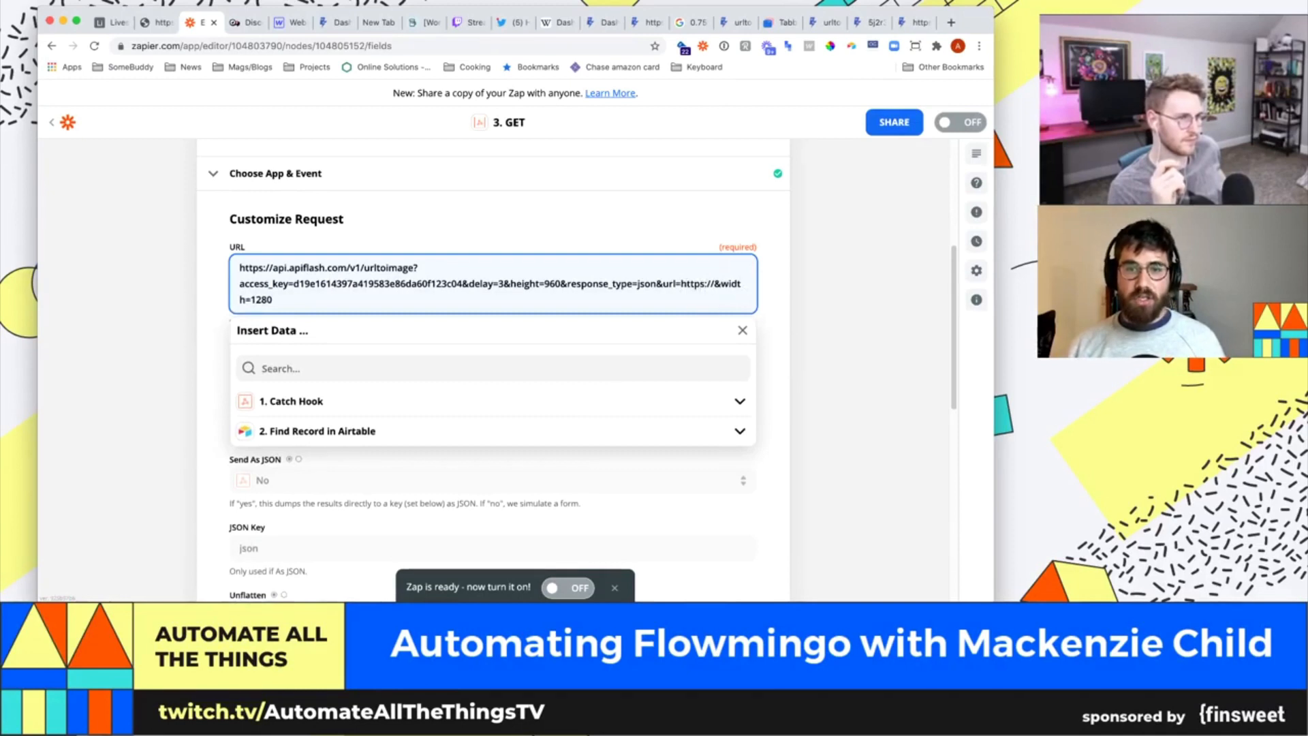
pyautogui.write('www.tabbs.pro')
pyautogui.press('Return')
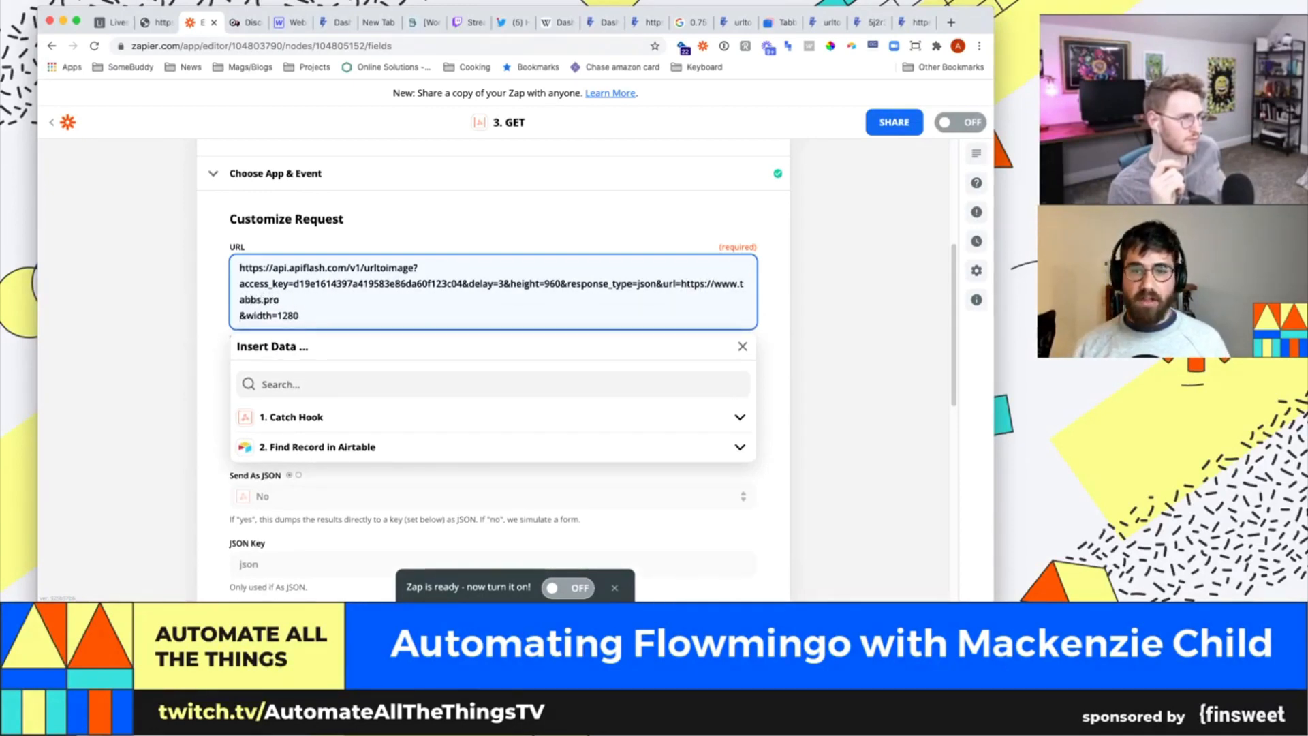
pyautogui.press('BackSpace')
pyautogui.press('Escape')
# Continue past the request settings, retest the GET action with the fixed website address, and review the response.
pyautogui.scroll(-6, 494, 368)
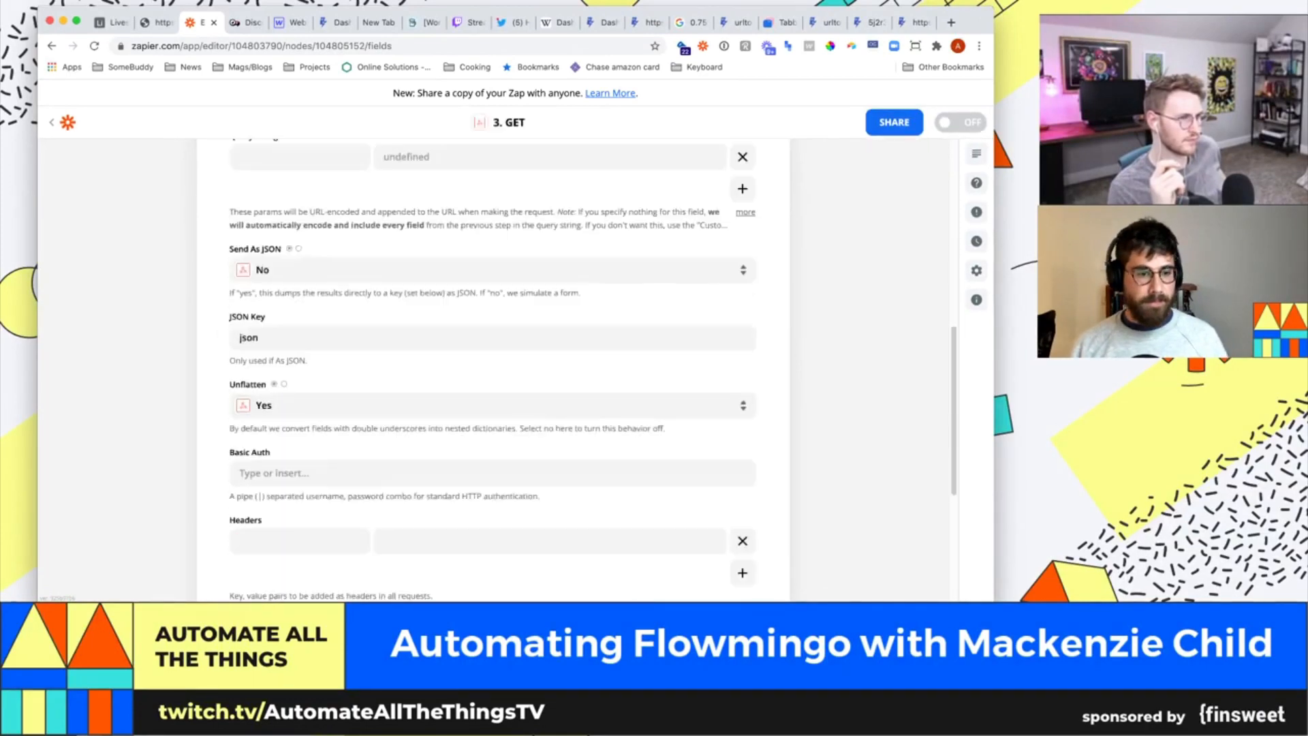
pyautogui.click(493, 504)
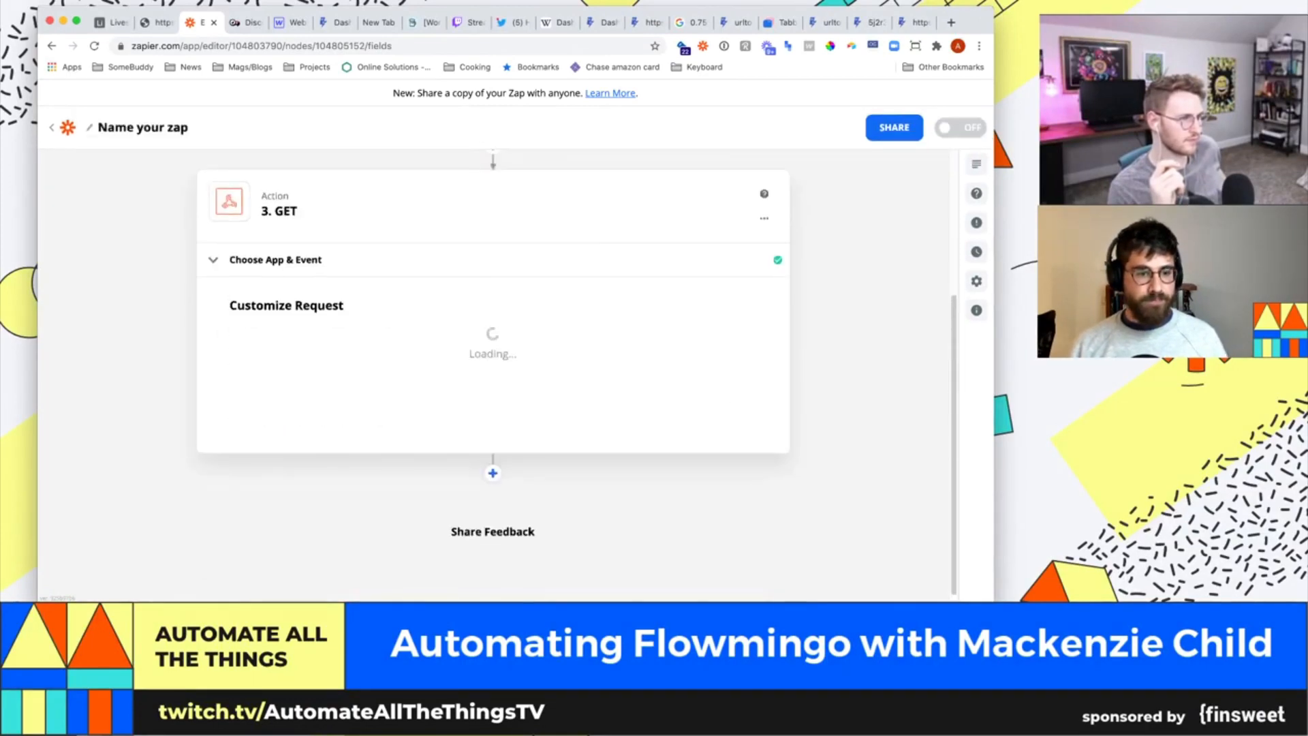
pyautogui.scroll(-3, 494, 504)
pyautogui.click(358, 358)
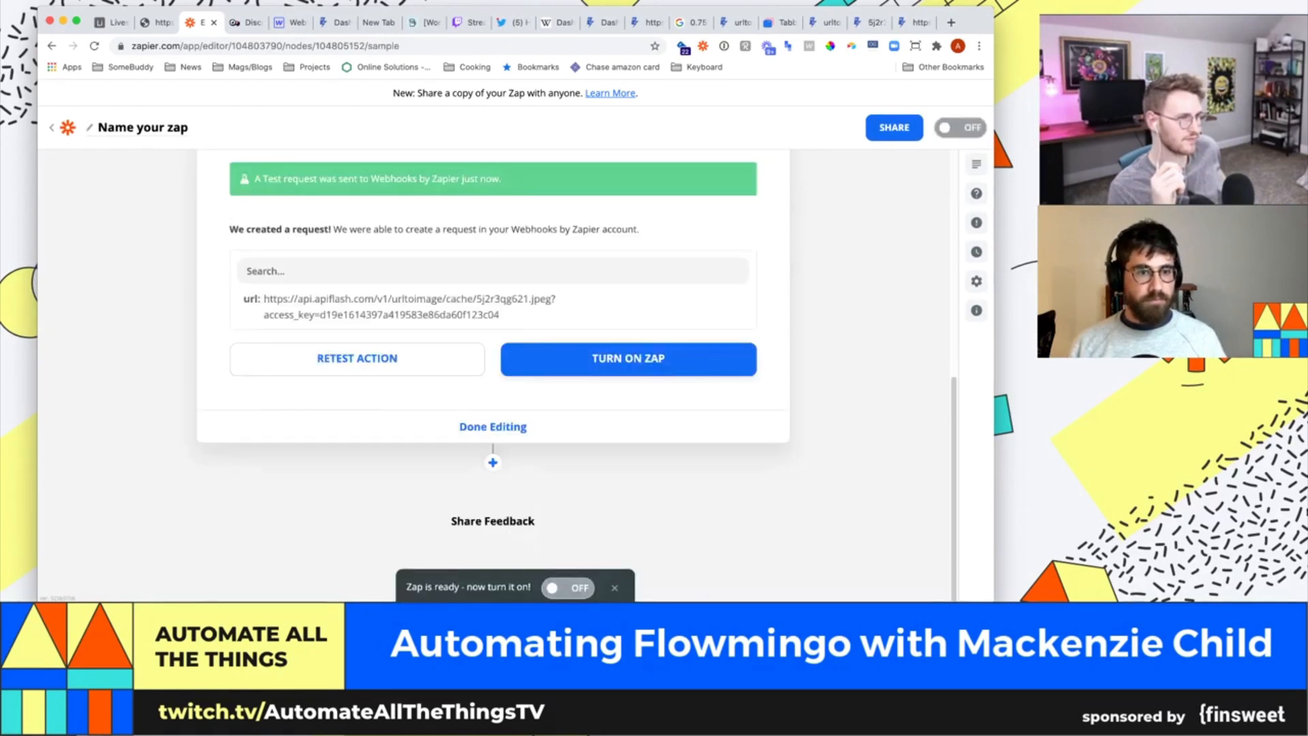
pyautogui.scroll(3, 493, 375)
pyautogui.scroll(-1, 494, 408)
pyautogui.scroll(1, 493, 375)
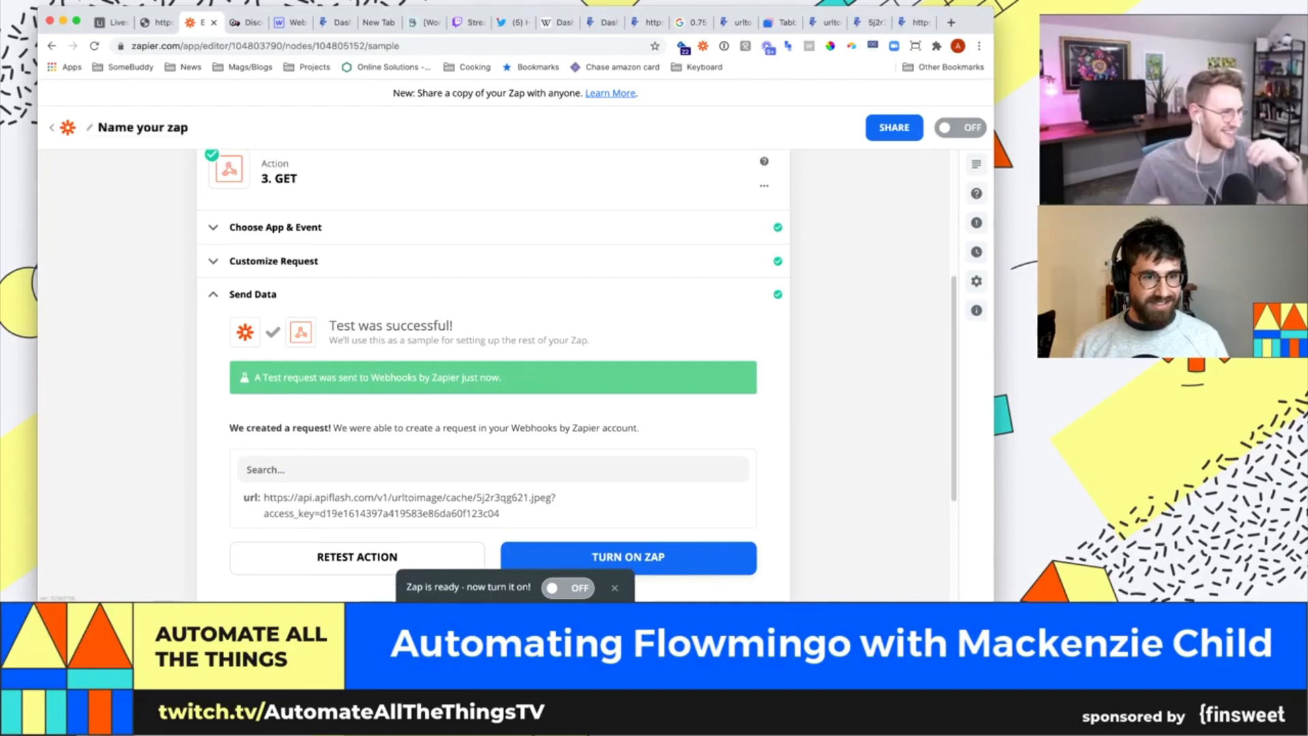
# Refresh the fields in the GET action's request settings and retest the action once more.
pyautogui.click(274, 261)
pyautogui.scroll(-7, 493, 375)
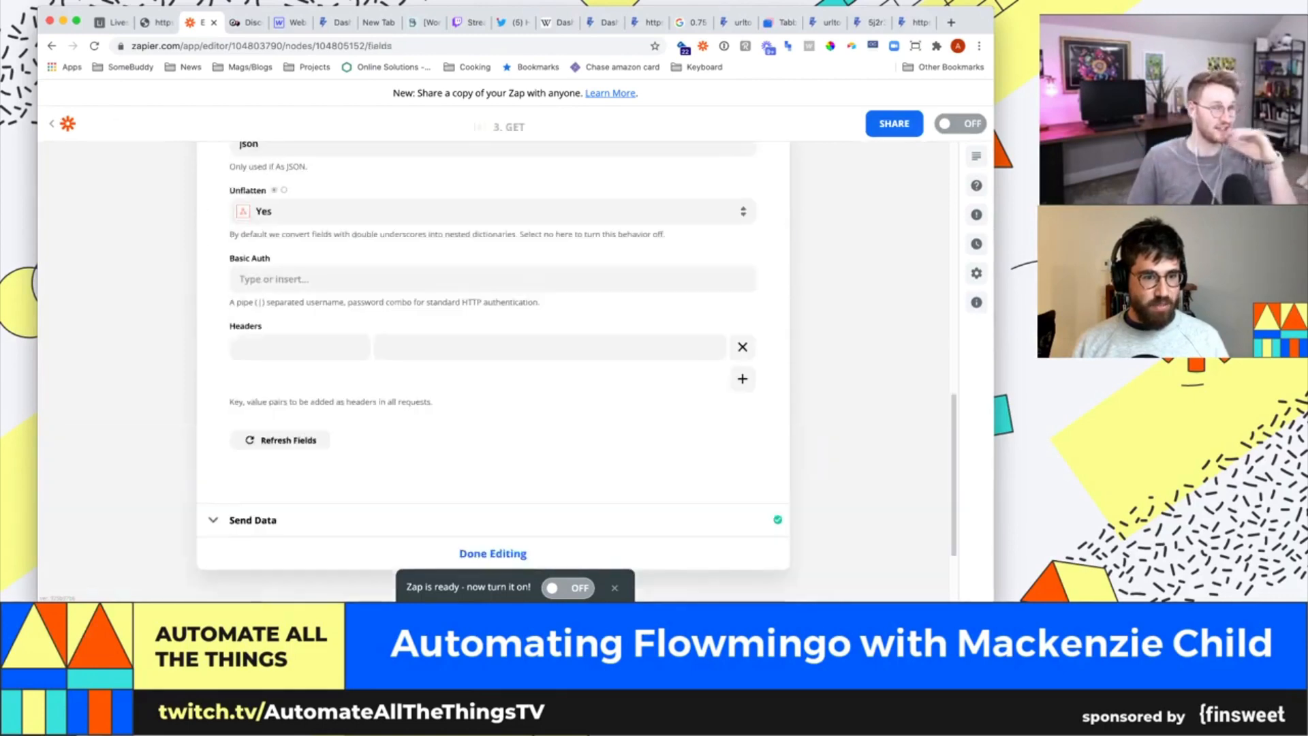
pyautogui.click(280, 436)
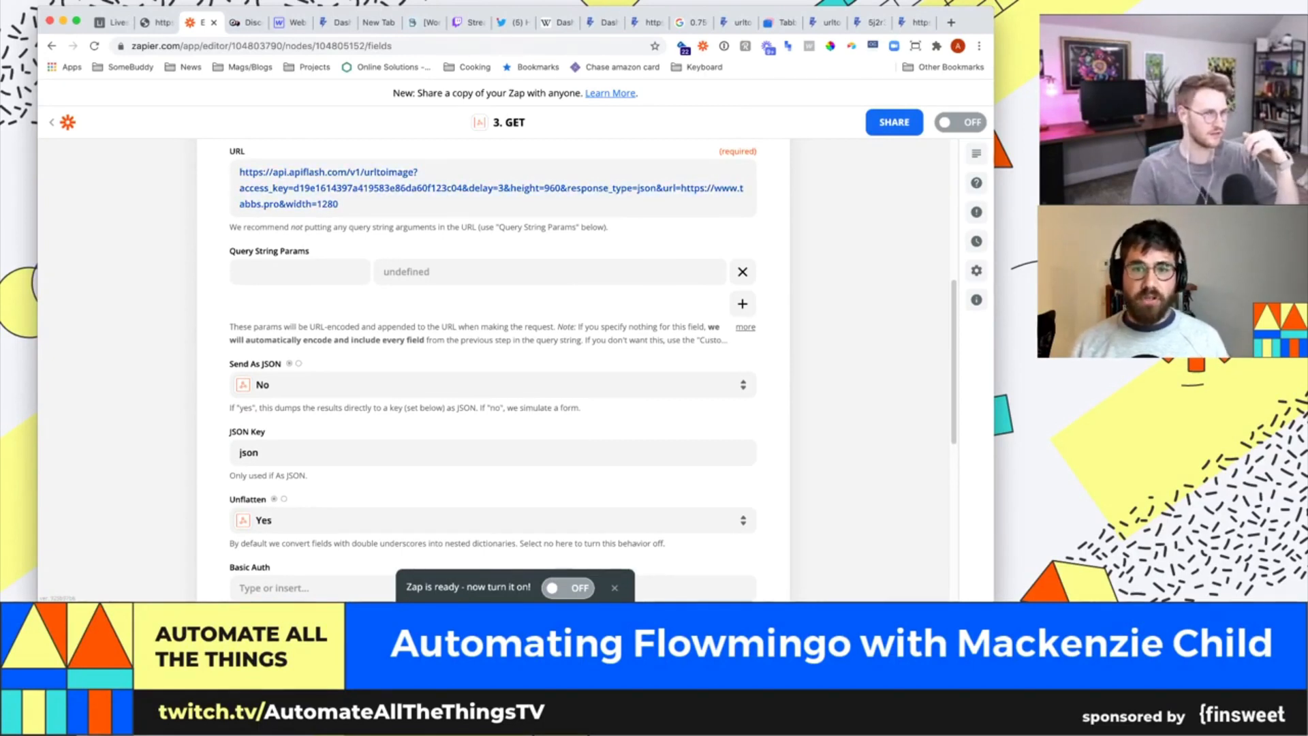
pyautogui.scroll(-10, 494, 368)
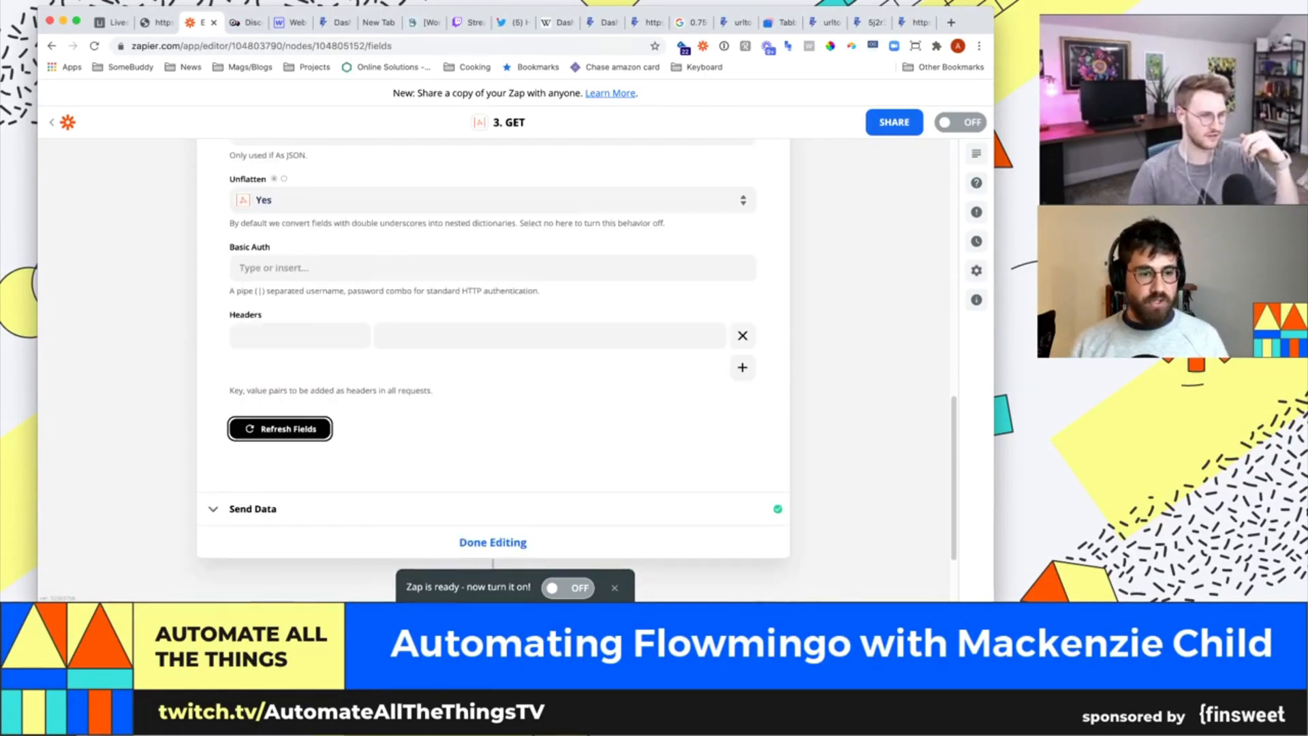
pyautogui.click(493, 542)
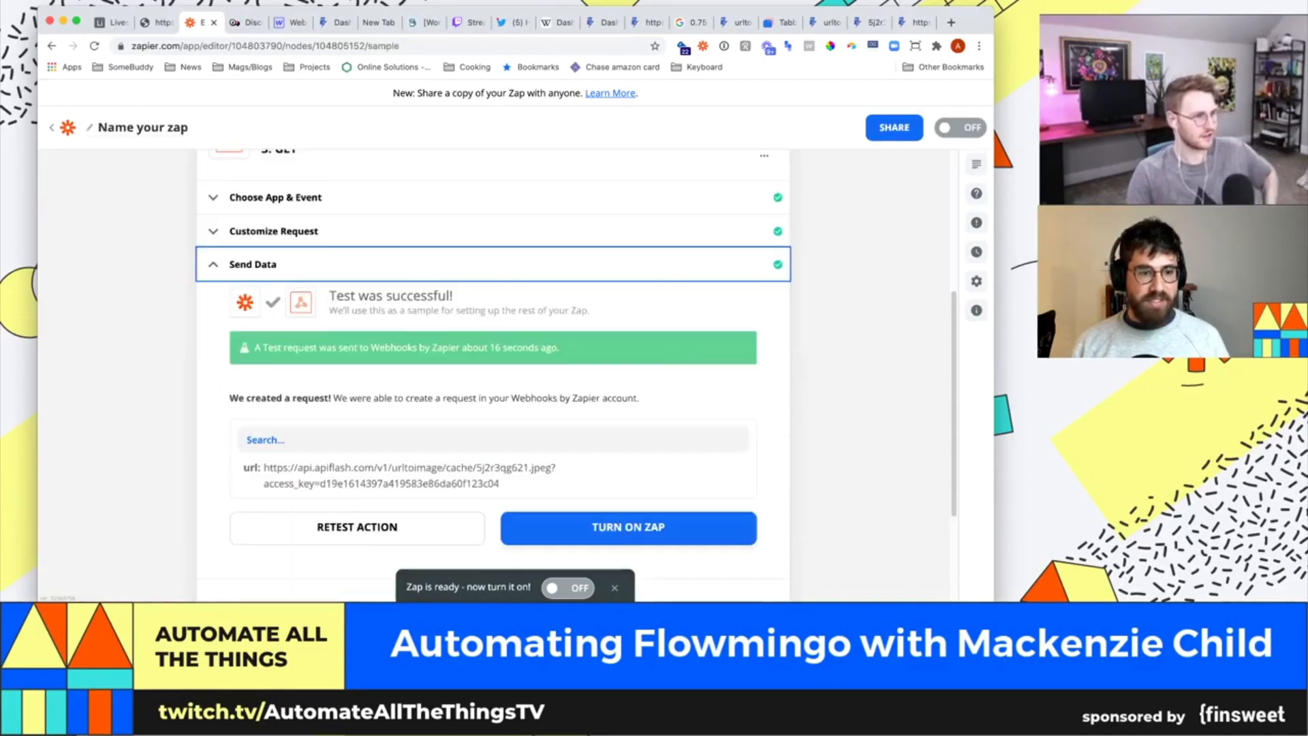
pyautogui.click(357, 527)
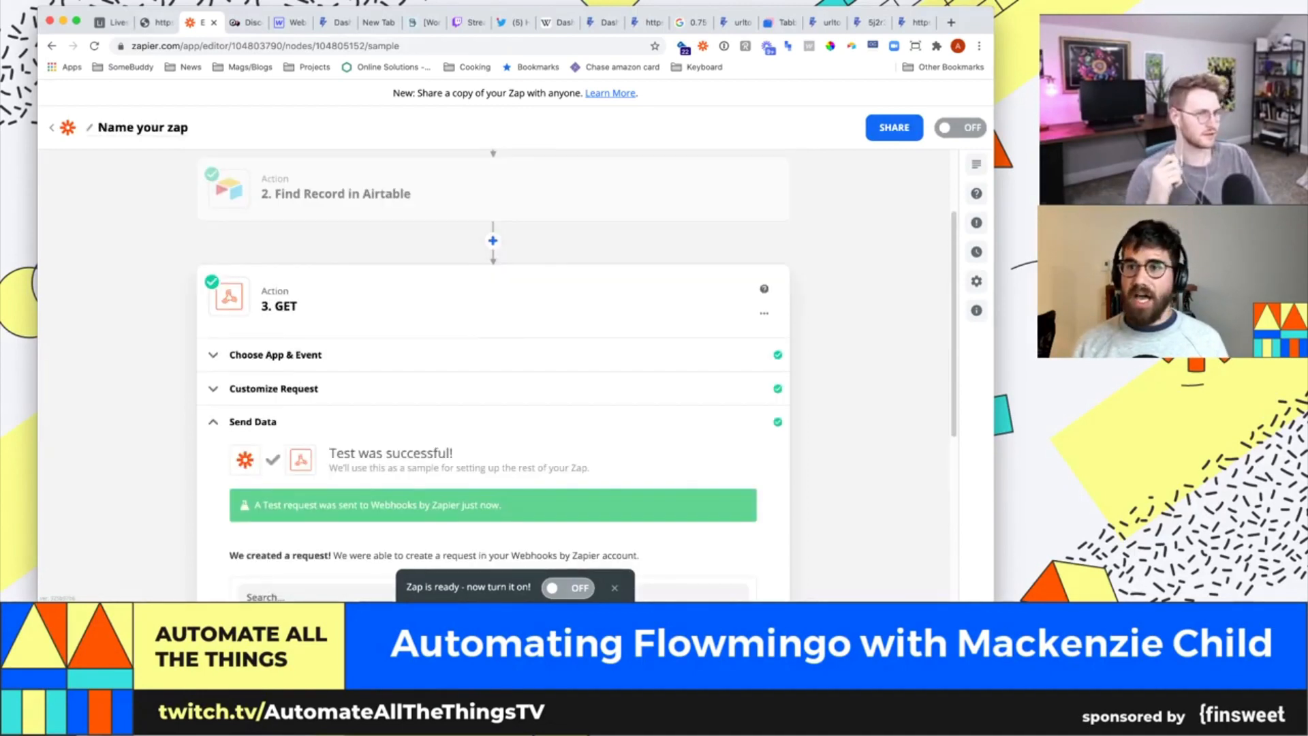
pyautogui.scroll(-5, 628, 360)
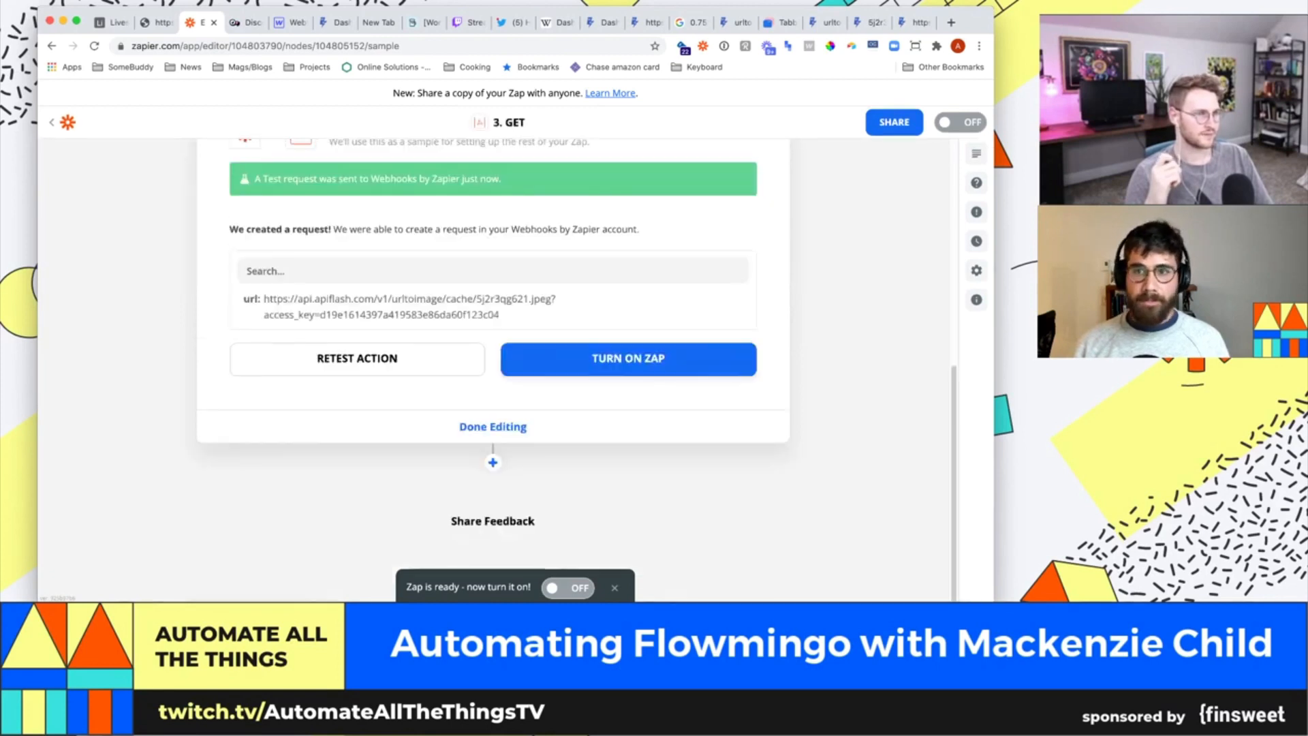
# Turn on the Zap and dismiss the offer to share a copy.
pyautogui.scroll(2, 629, 359)
pyautogui.click(628, 525)
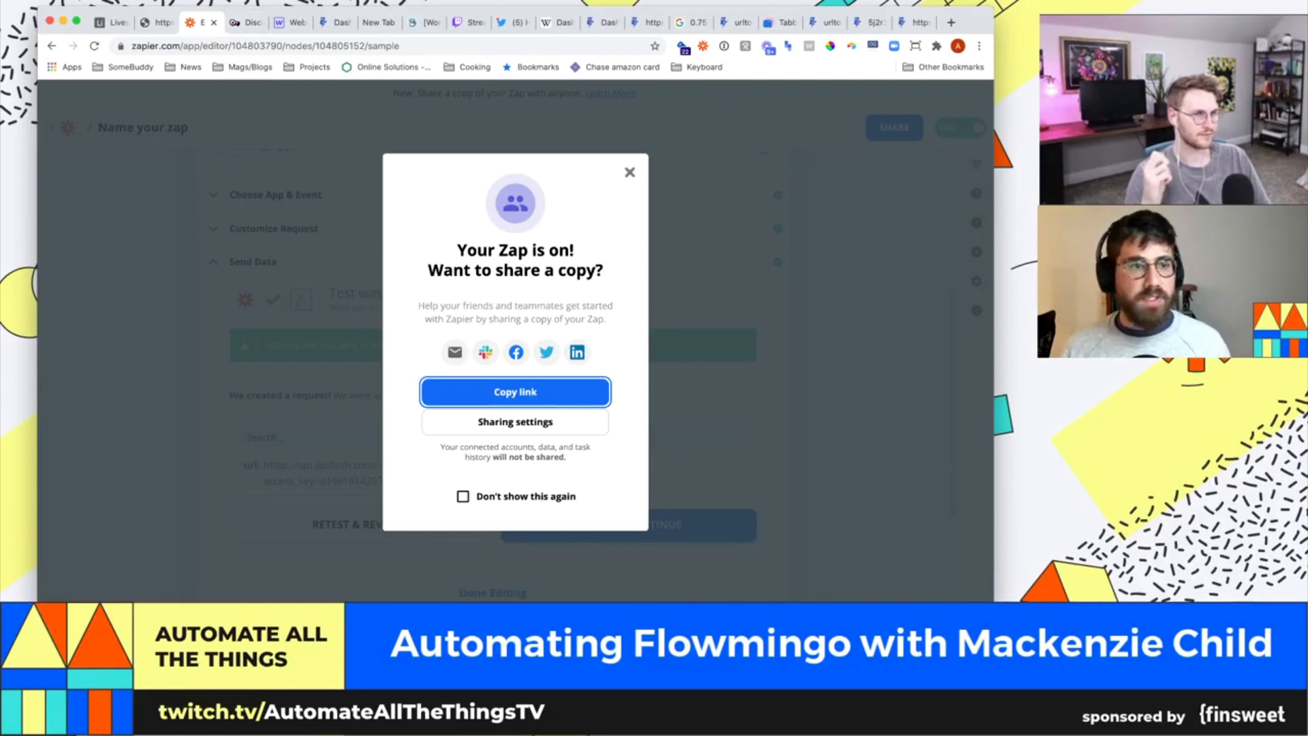
pyautogui.press('Escape')
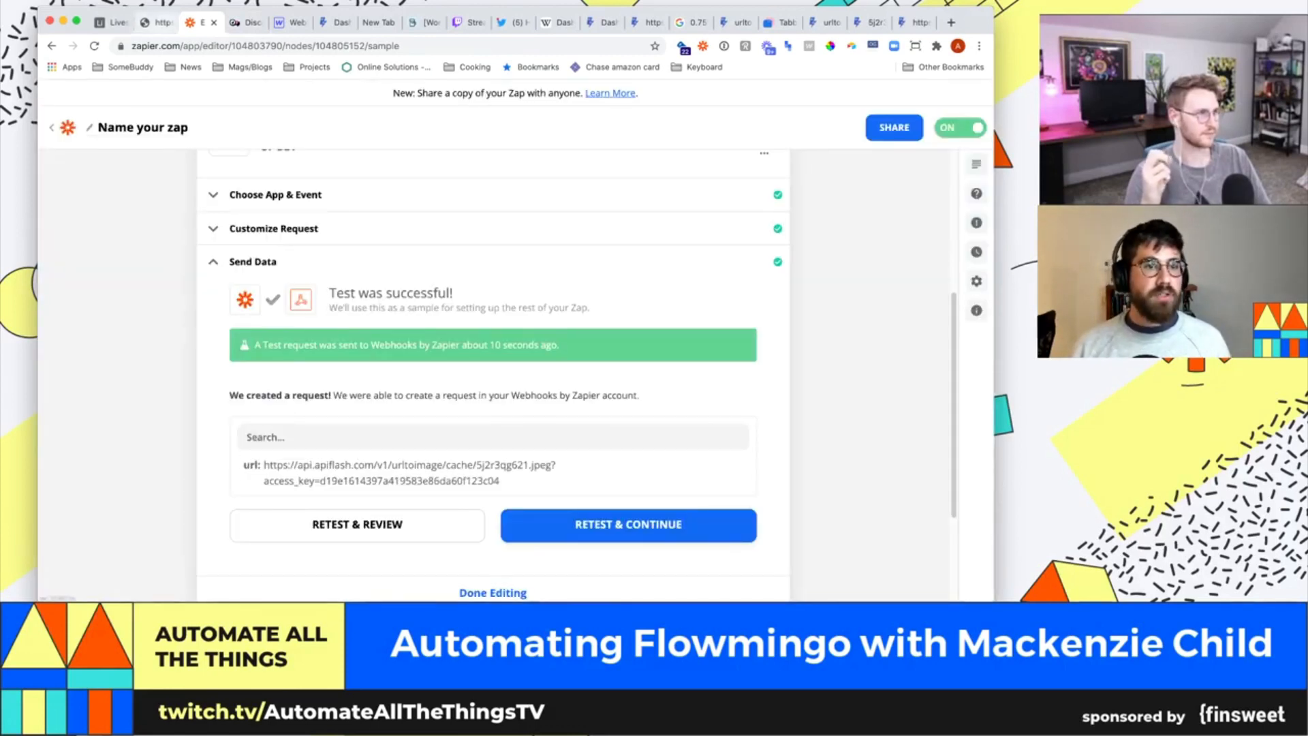
# Switch to Airtable and duplicate the existing record in the Discover sites table.
pyautogui.click(113, 23)
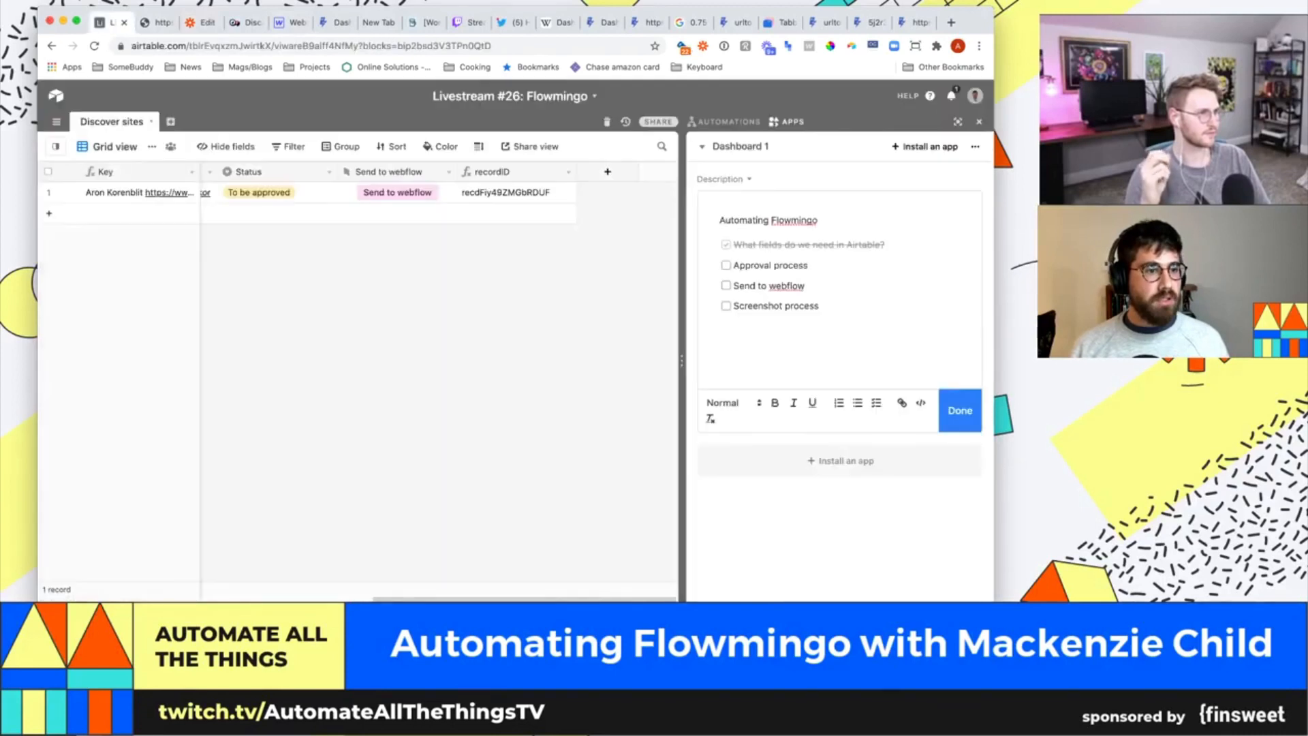
pyautogui.rightClick(55, 193)
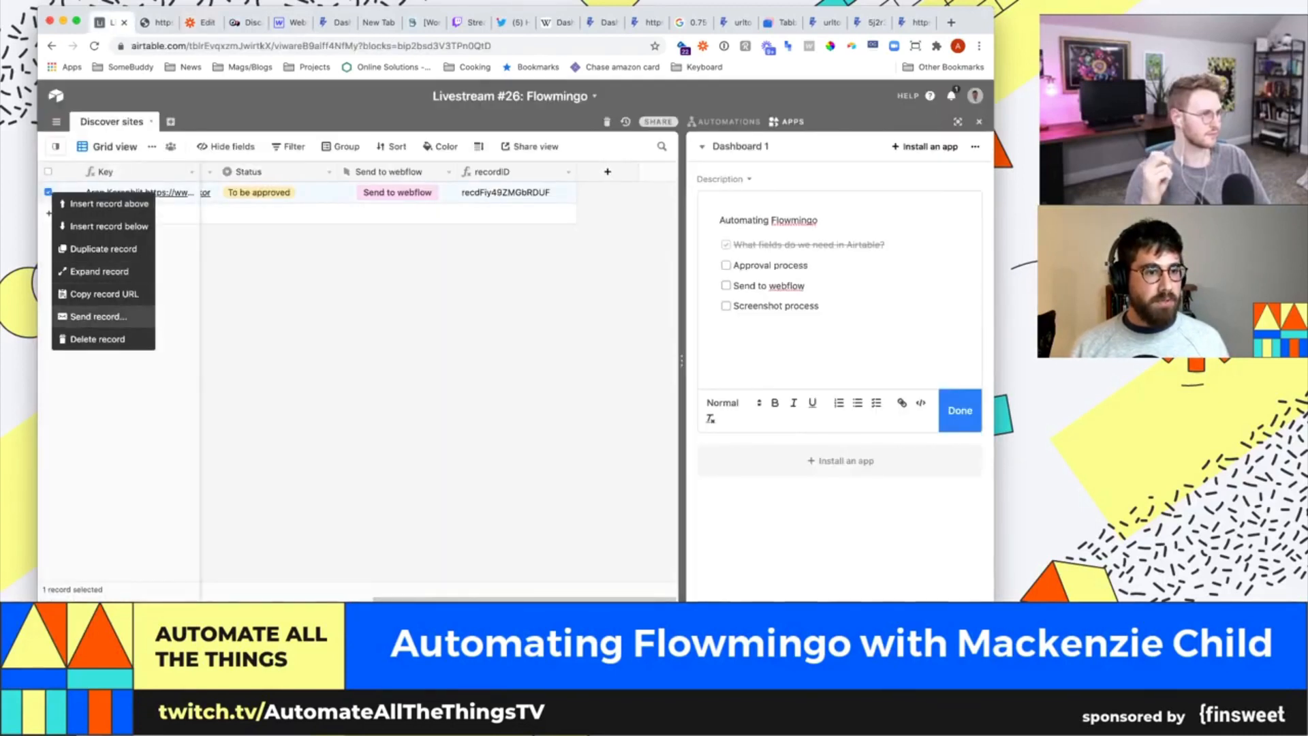
pyautogui.click(103, 250)
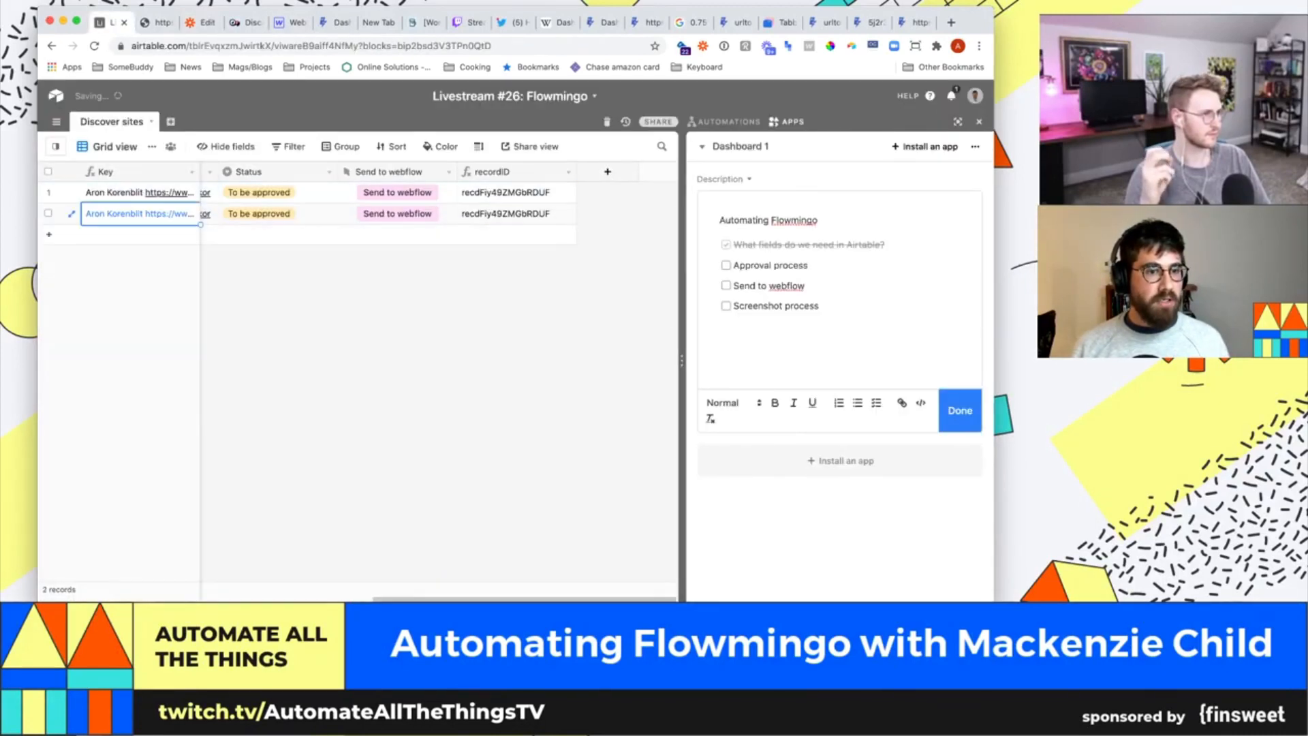
pyautogui.click(273, 214)
pyautogui.press('super+Left')
pyautogui.press('Right')
pyautogui.press('Right')
pyautogui.press('Left')
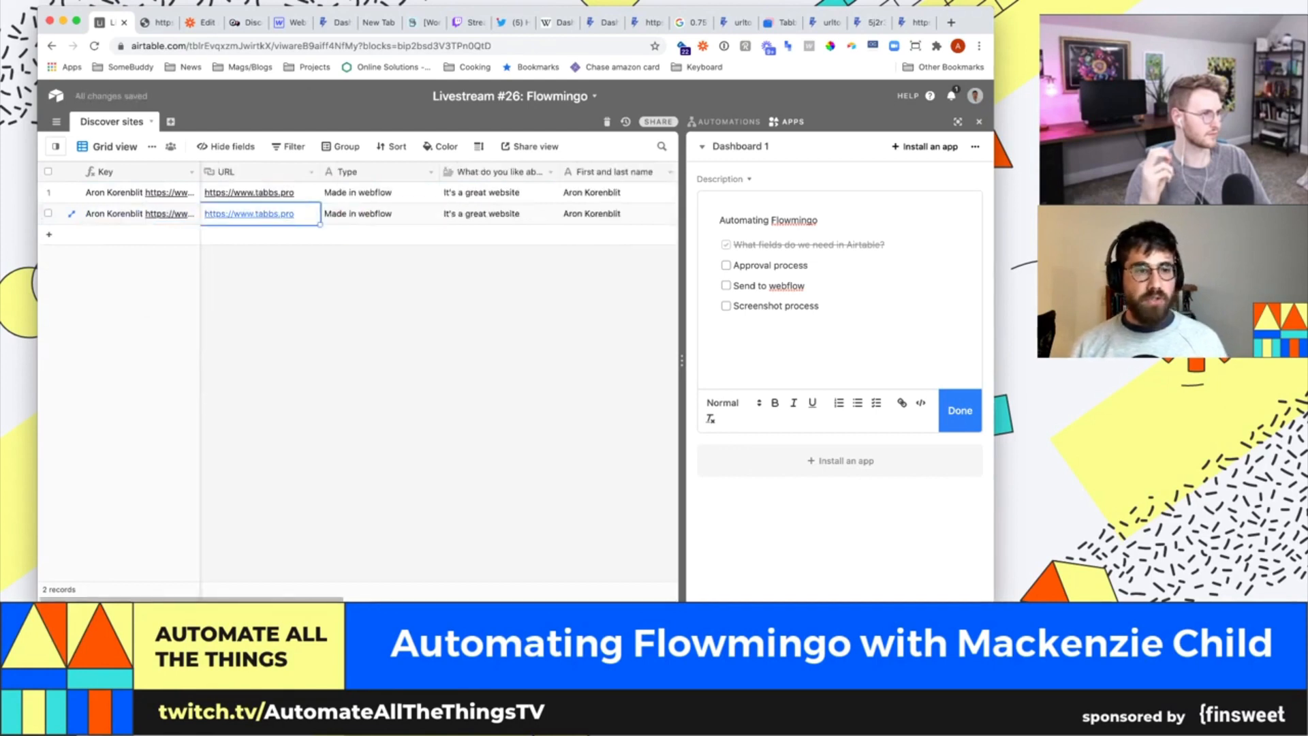
pyautogui.write('w')
pyautogui.press('BackSpace')
pyautogui.write('https://www.google.com')
pyautogui.press('Return')
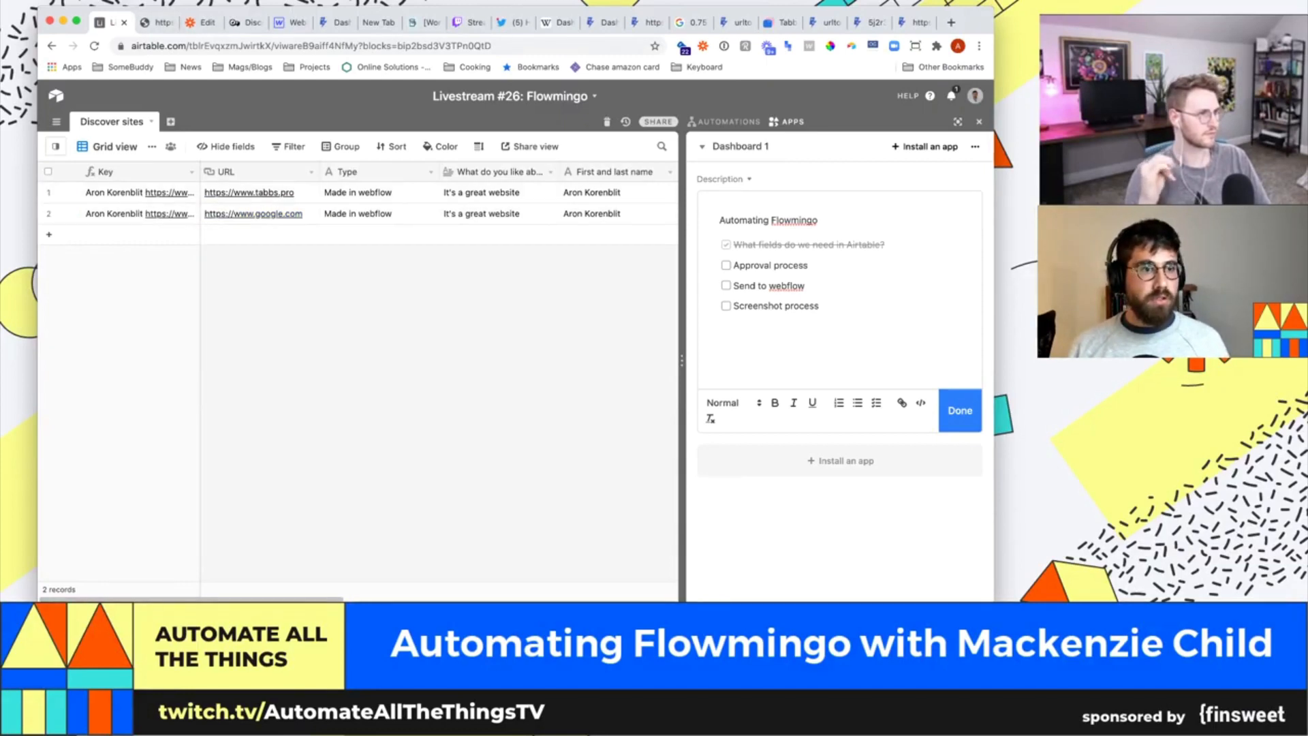
pyautogui.click(201, 22)
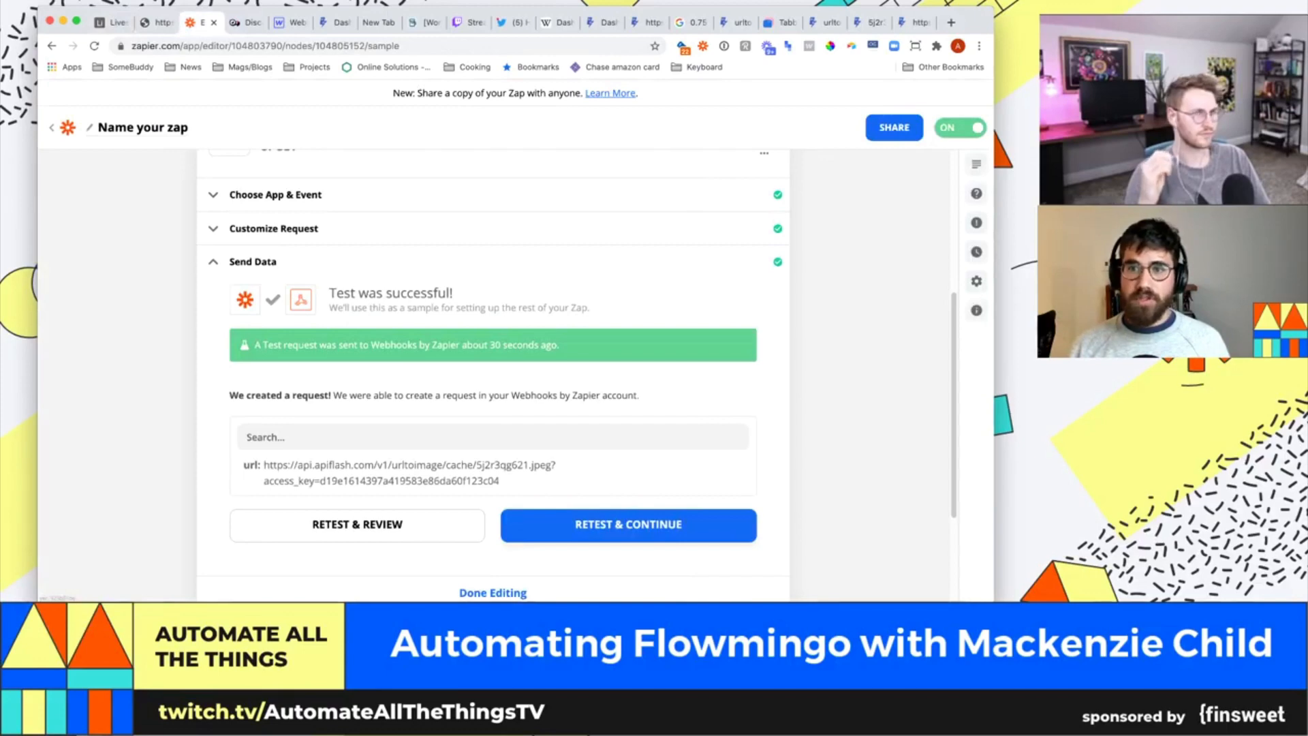
pyautogui.click(109, 22)
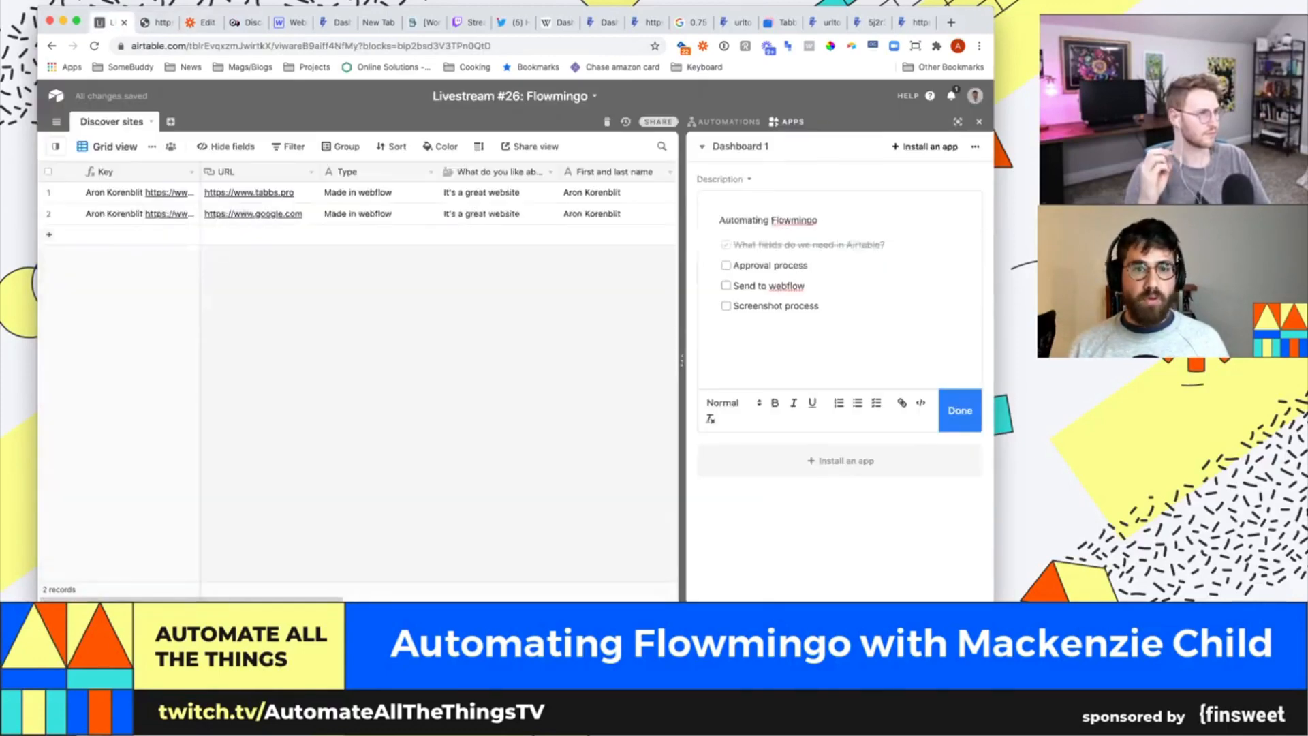
pyautogui.press('Right')
pyautogui.press('Right')
pyautogui.press('Right')
pyautogui.press('Right')
pyautogui.press('Right')
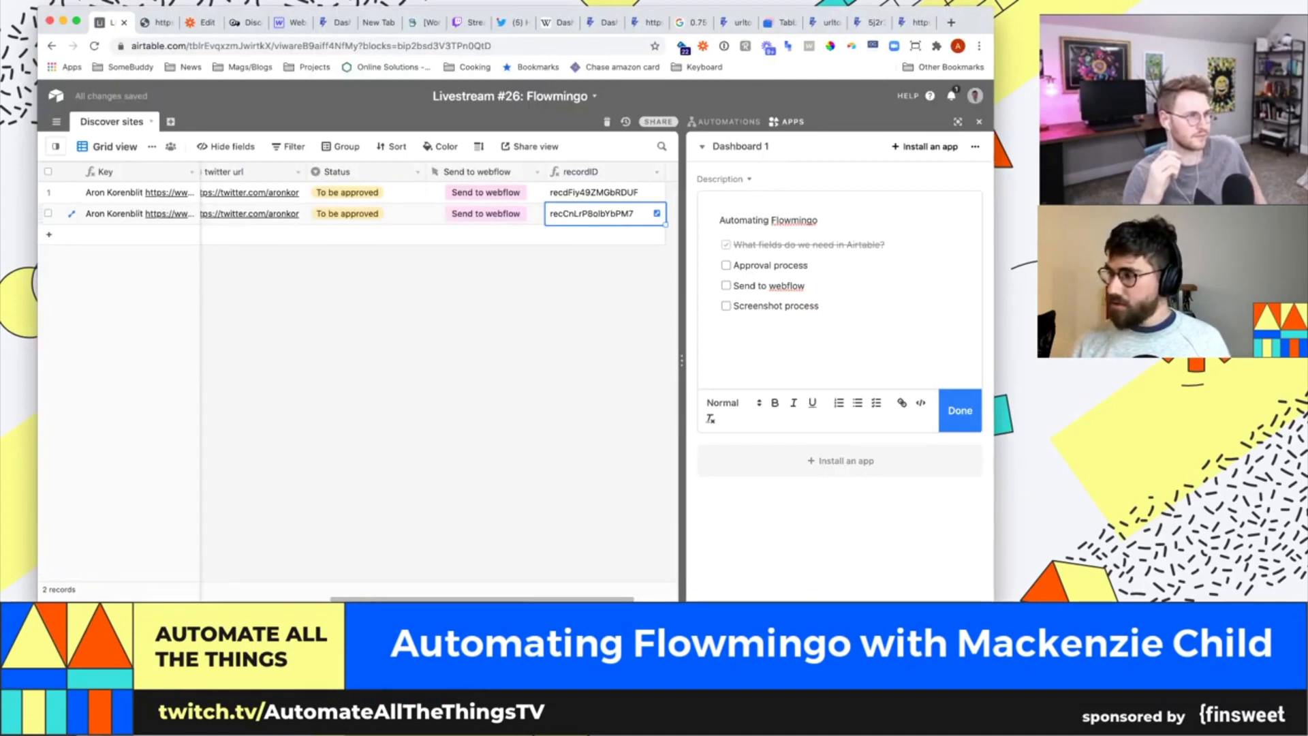
pyautogui.press('Left')
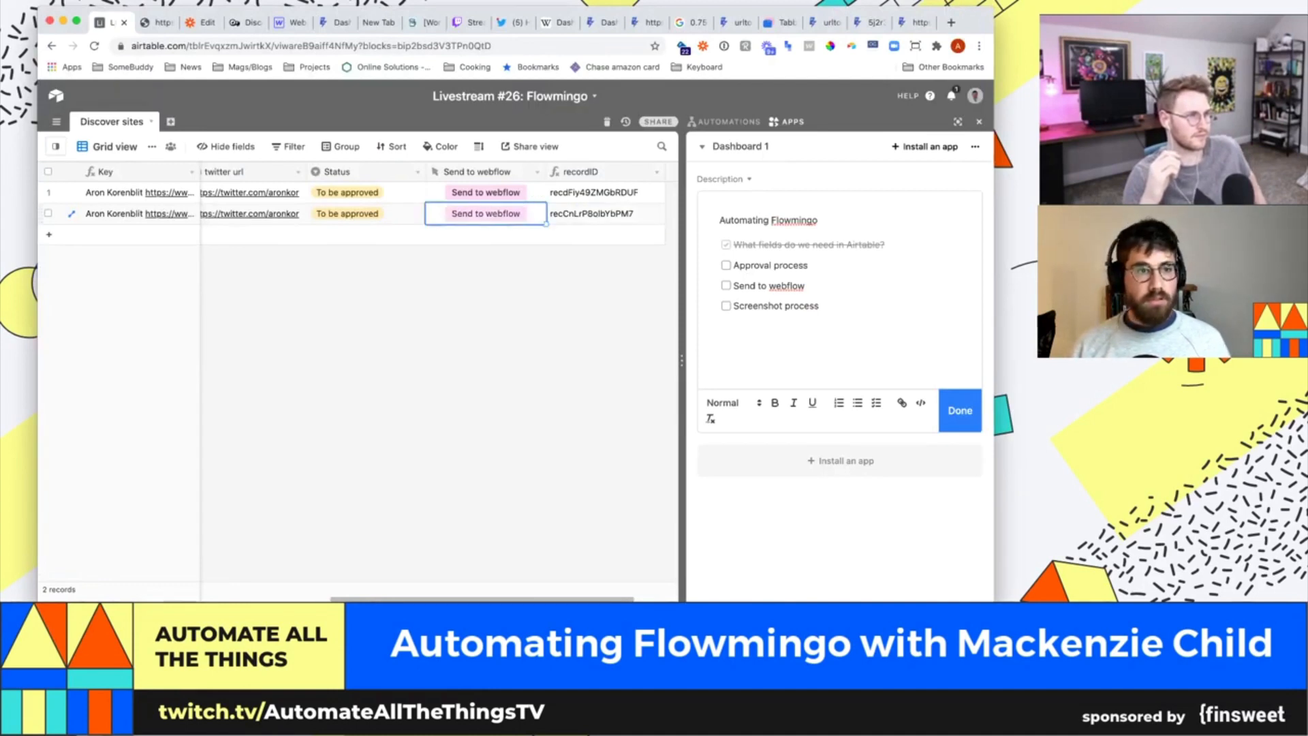
pyautogui.press('Return')
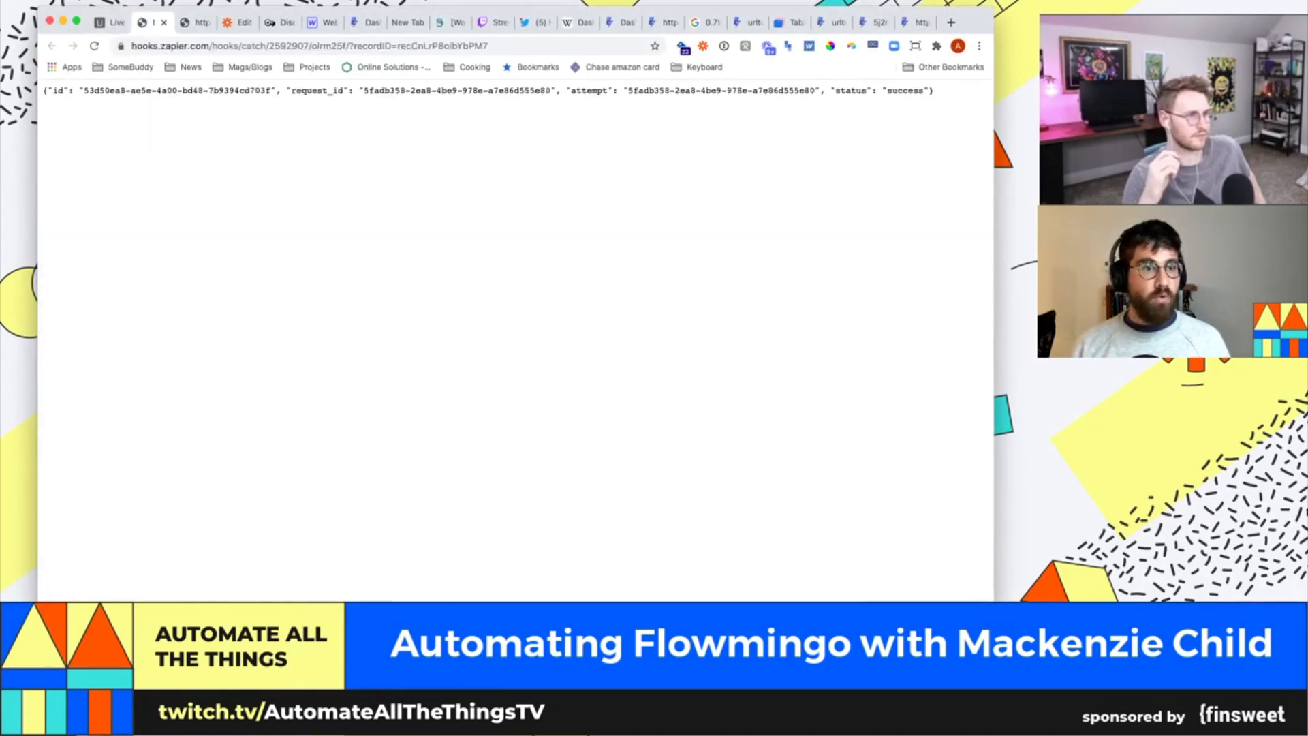
# In Zapier, load more sample requests for the Catch Hook trigger and select the newly sent one.
pyautogui.click(238, 23)
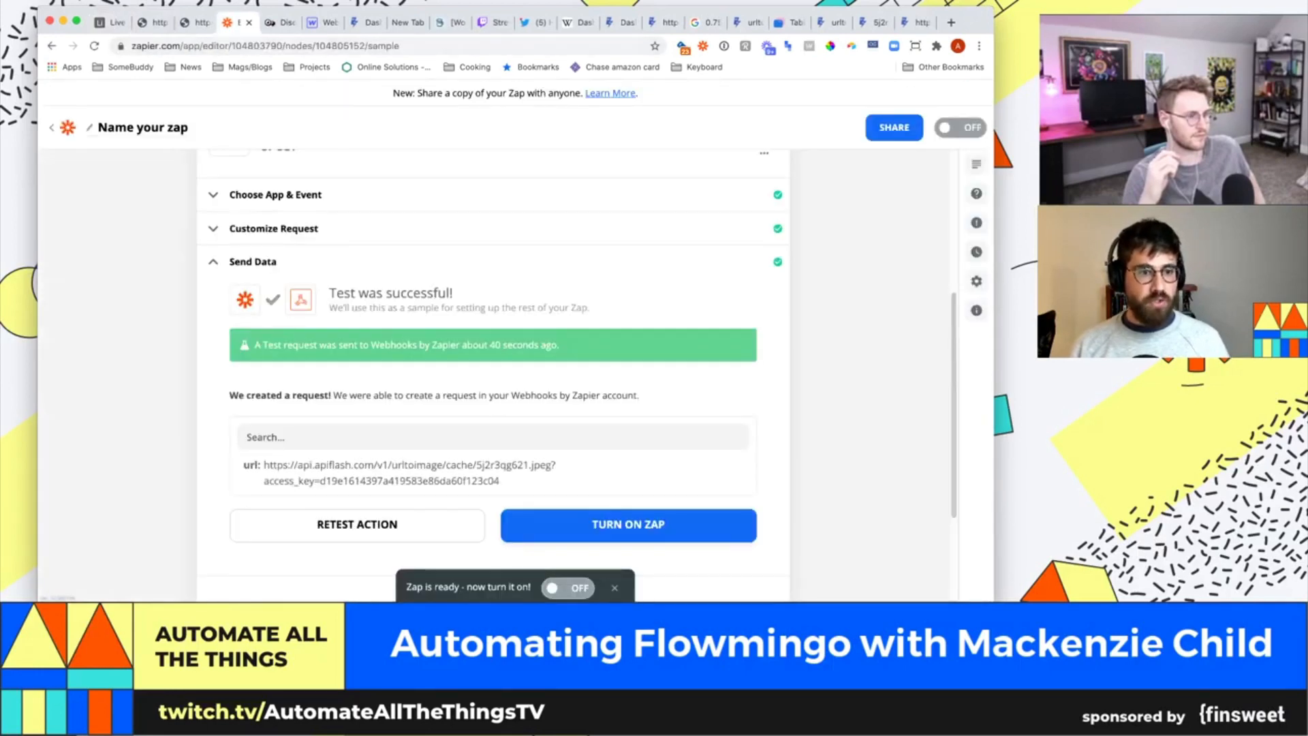
pyautogui.scroll(5, 493, 313)
pyautogui.click(303, 205)
pyautogui.click(303, 308)
pyautogui.click(493, 408)
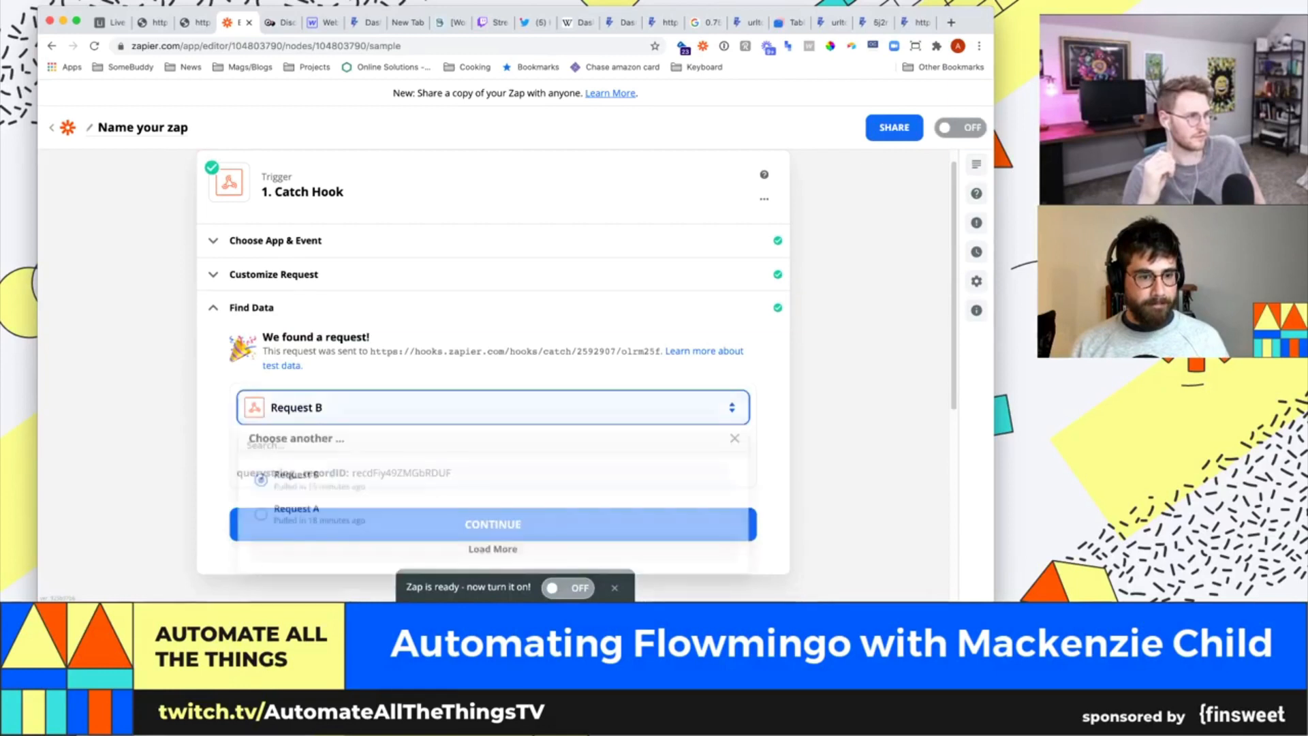
pyautogui.click(493, 552)
pyautogui.click(296, 477)
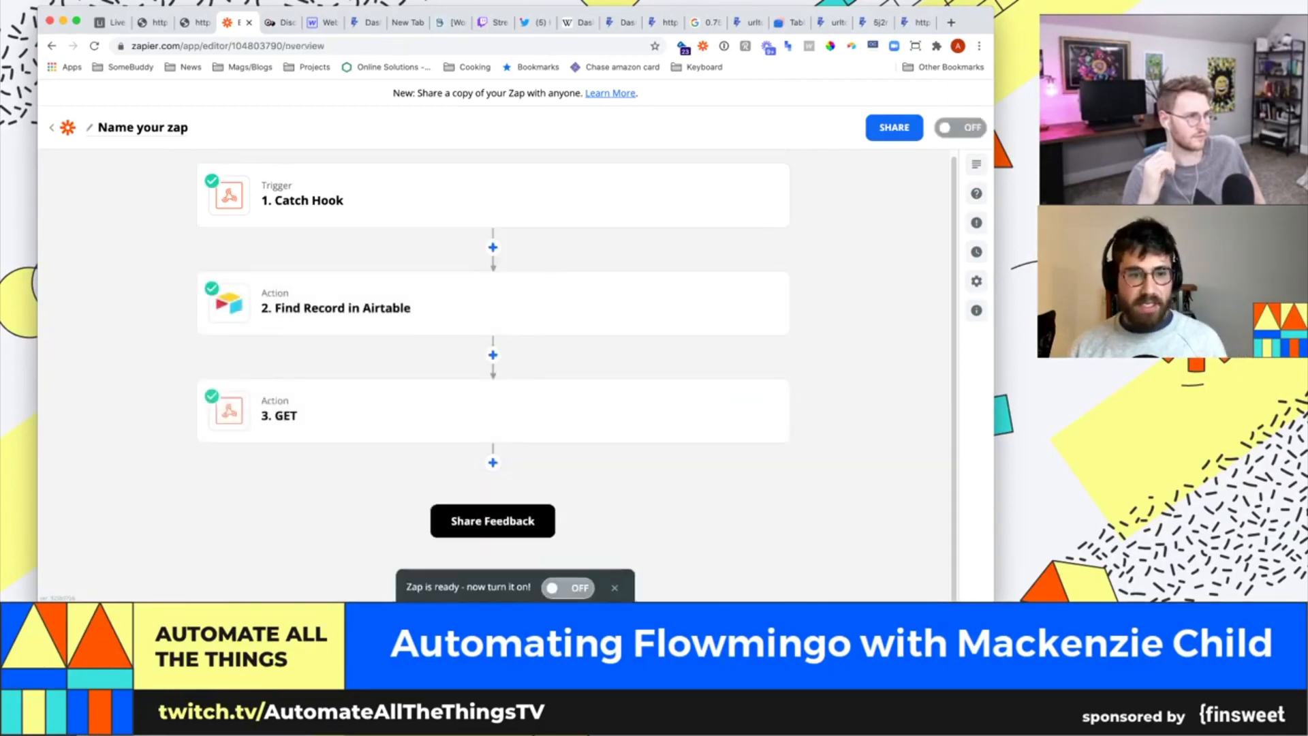
# Retest the Find Record in Airtable action with the new webhook request and review the returned record.
pyautogui.click(494, 306)
pyautogui.scroll(-1, 493, 315)
pyautogui.click(494, 314)
pyautogui.scroll(-8, 494, 340)
pyautogui.click(493, 340)
pyautogui.scroll(-5, 494, 409)
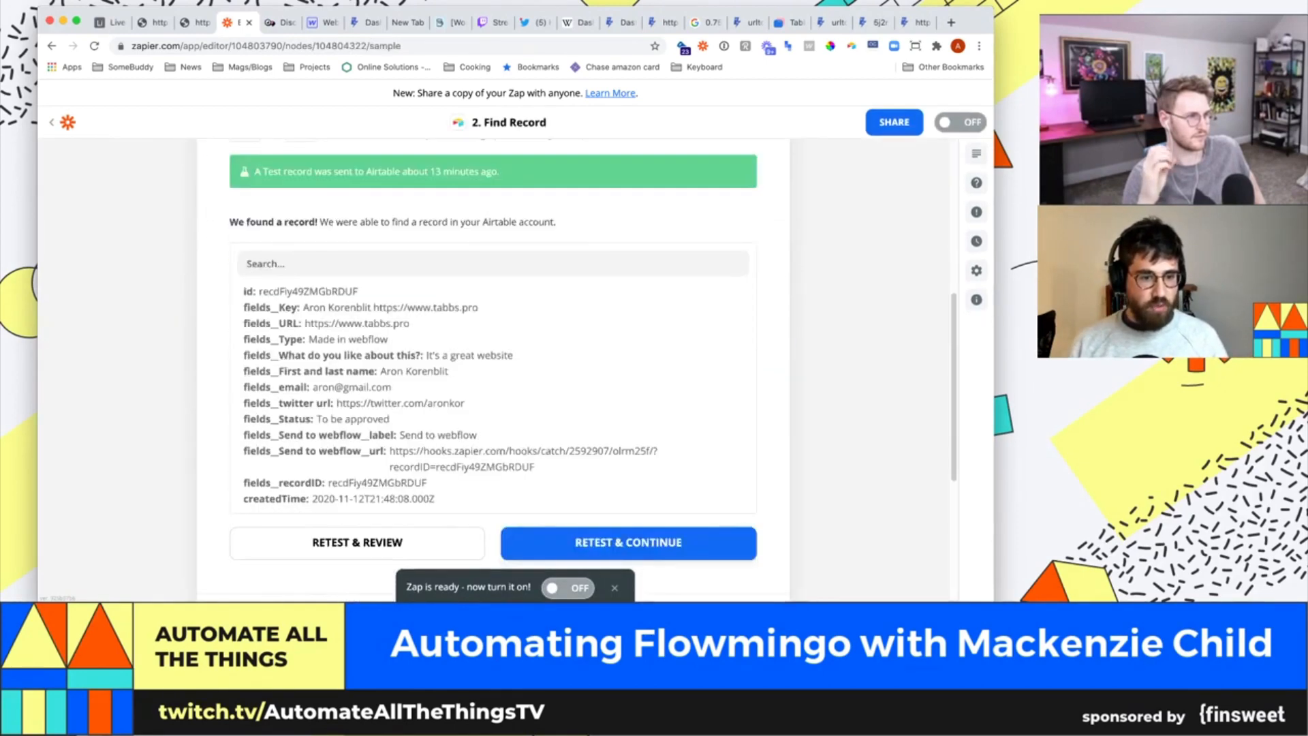
pyautogui.click(358, 543)
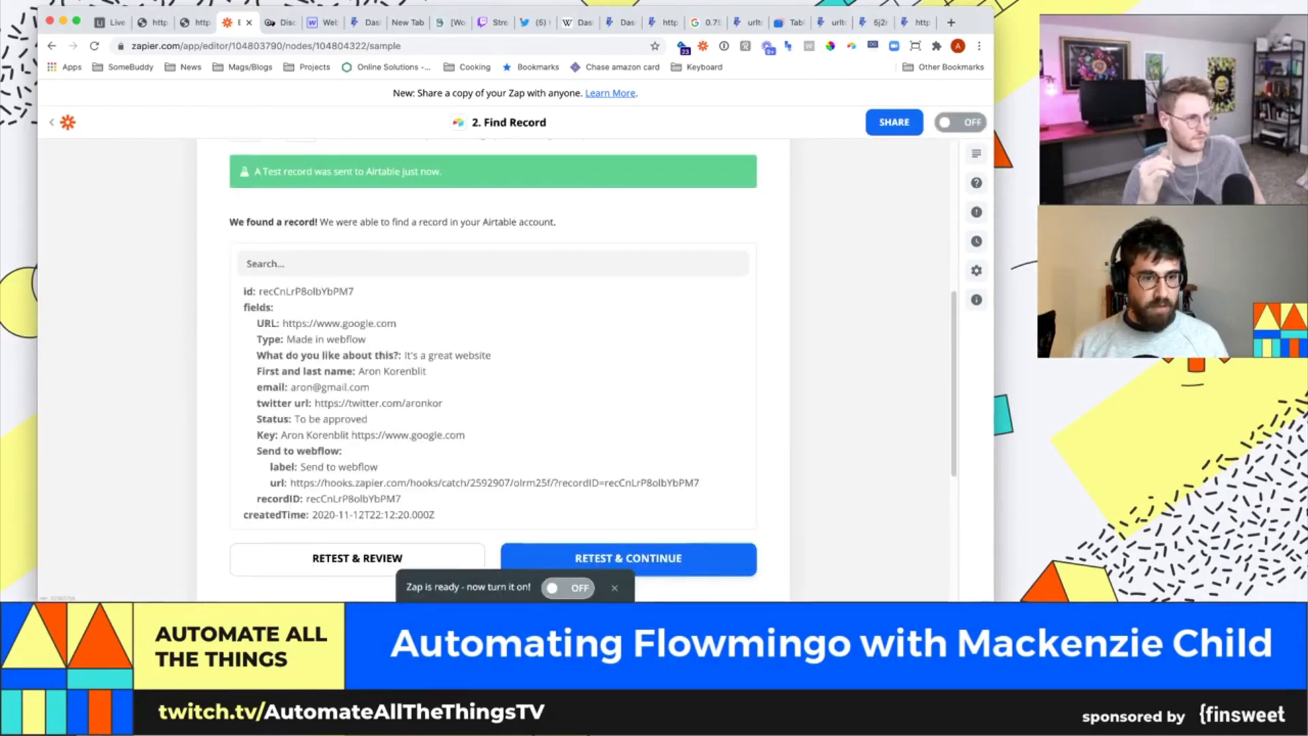
pyautogui.moveTo(351, 436); pyautogui.dragTo(466, 435)
pyautogui.scroll(-4, 466, 435)
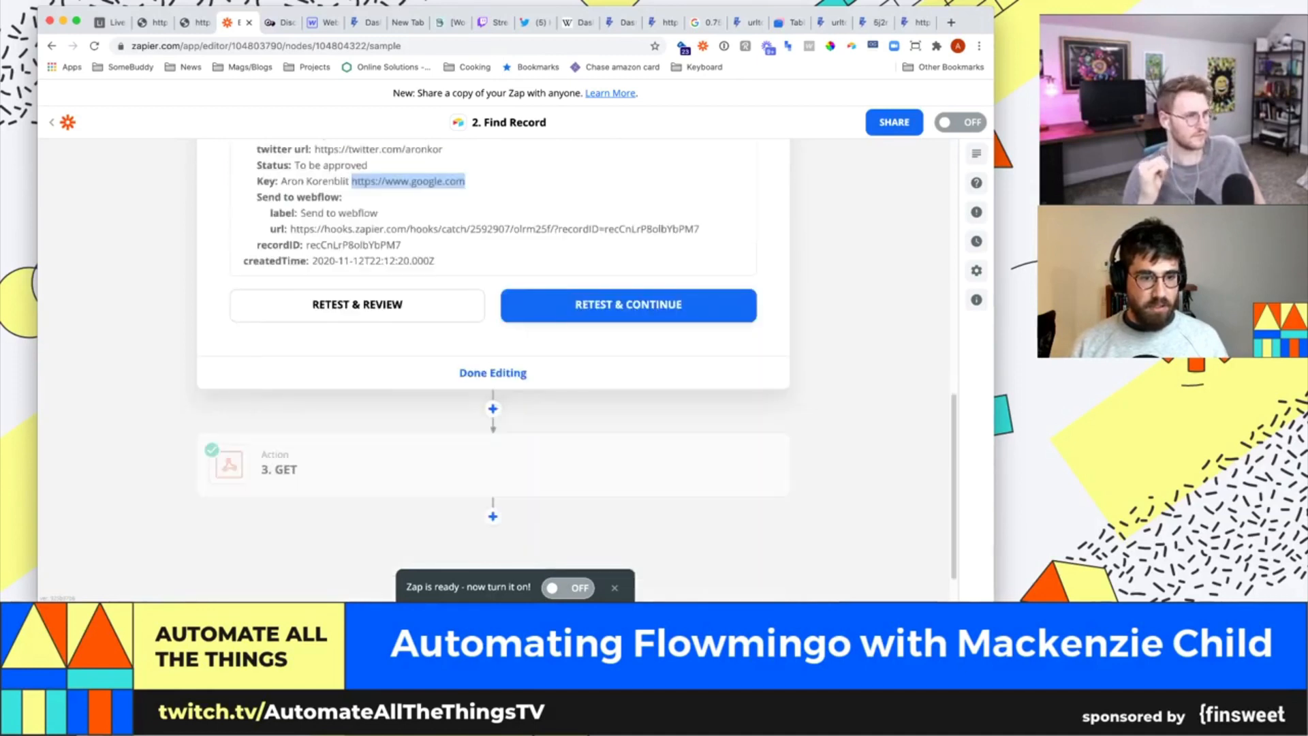
pyautogui.click(436, 465)
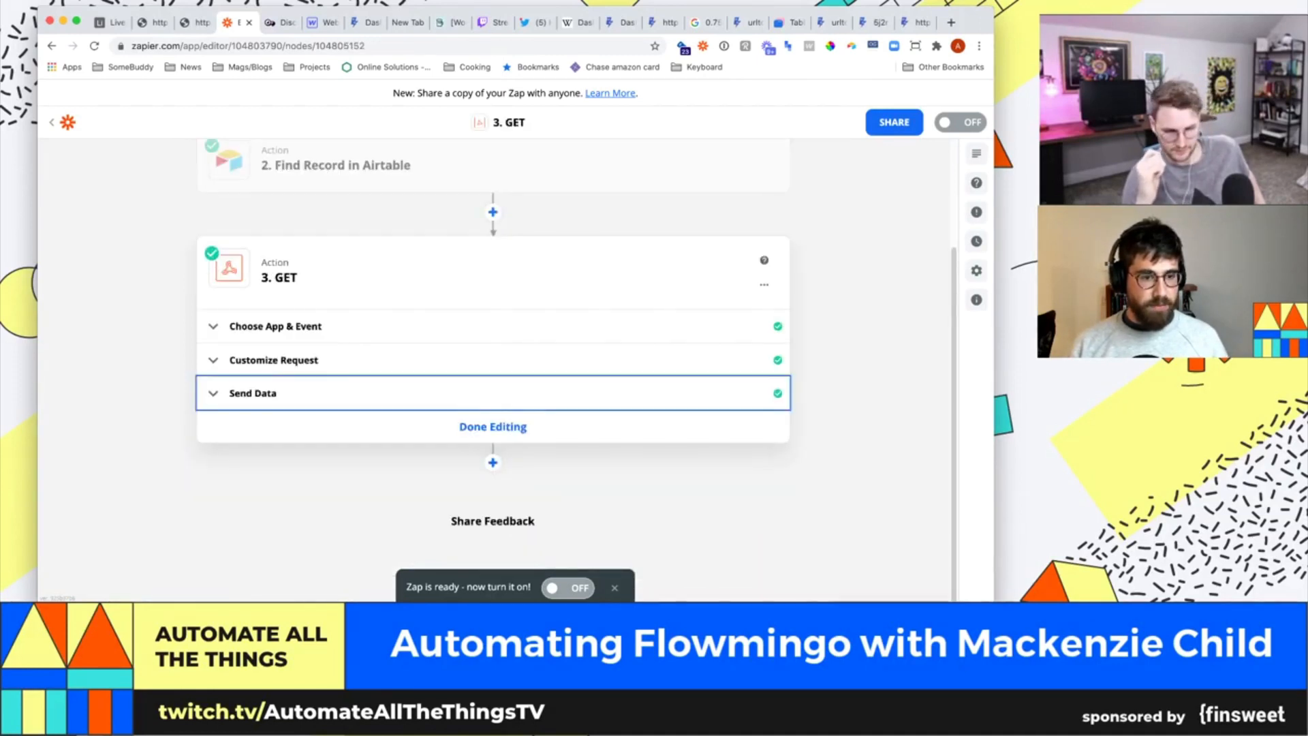
pyautogui.click(409, 394)
pyautogui.click(409, 347)
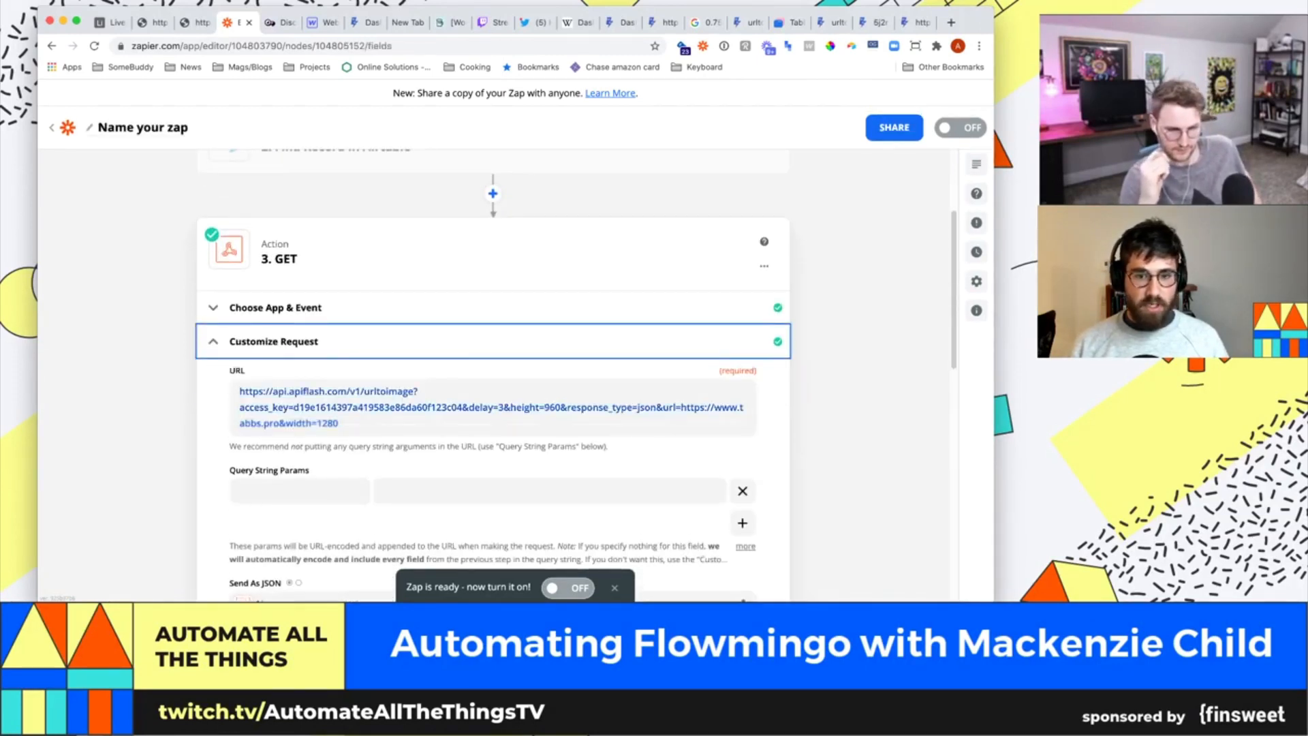
pyautogui.moveTo(682, 407); pyautogui.dragTo(275, 423)
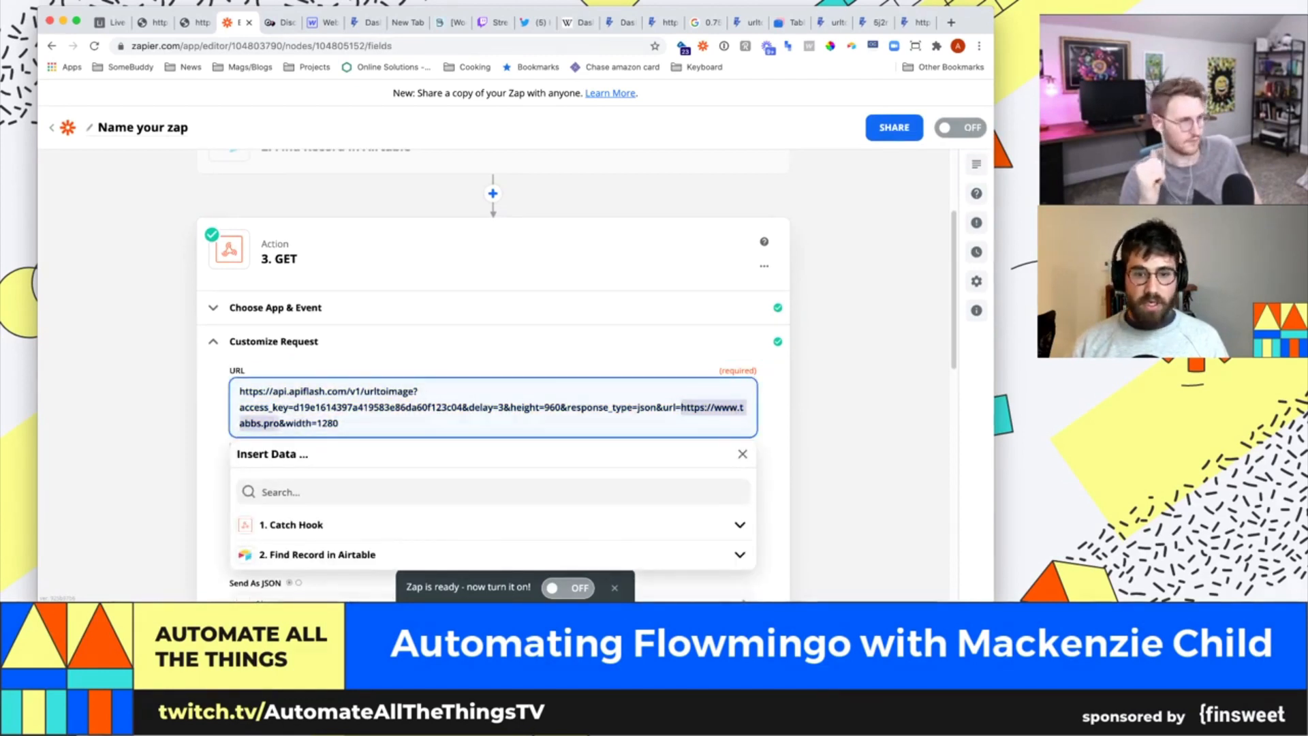
pyautogui.press('BackSpace')
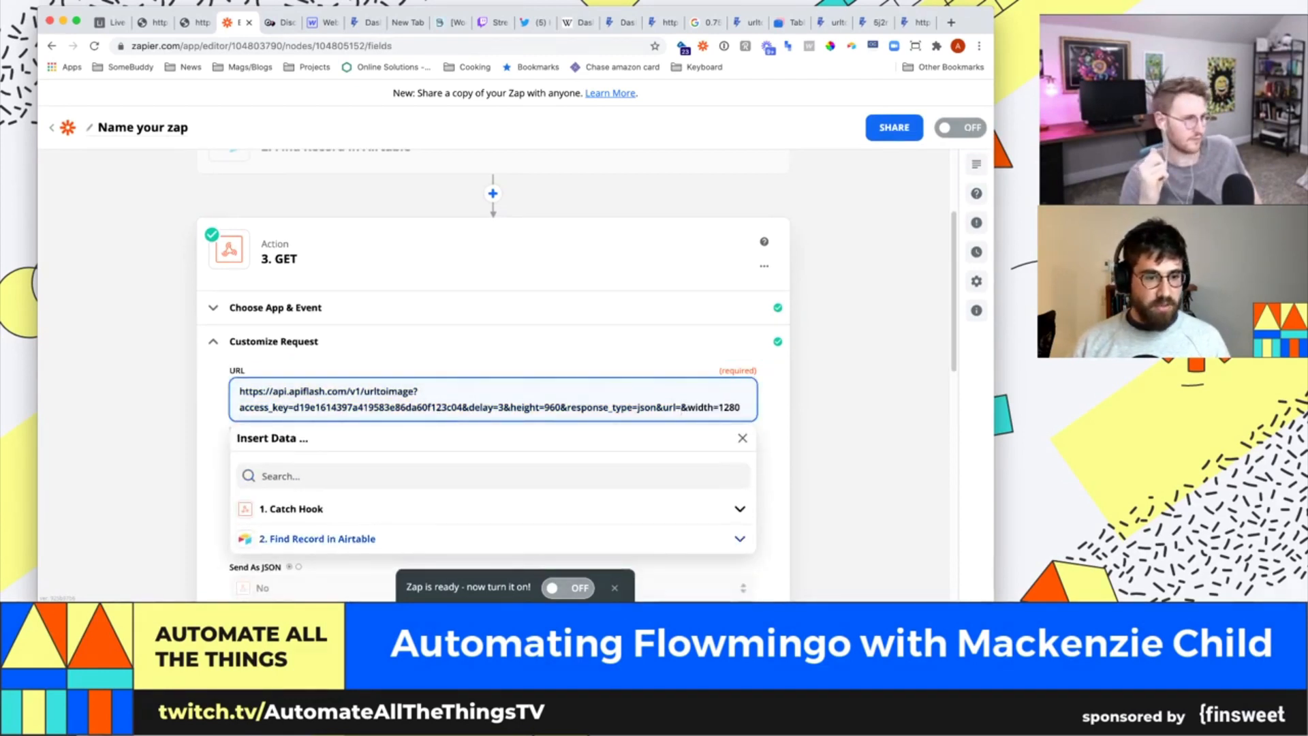
pyautogui.click(320, 539)
pyautogui.scroll(-1, 307, 507)
pyautogui.click(292, 558)
pyautogui.scroll(-2, 307, 545)
pyautogui.click(326, 567)
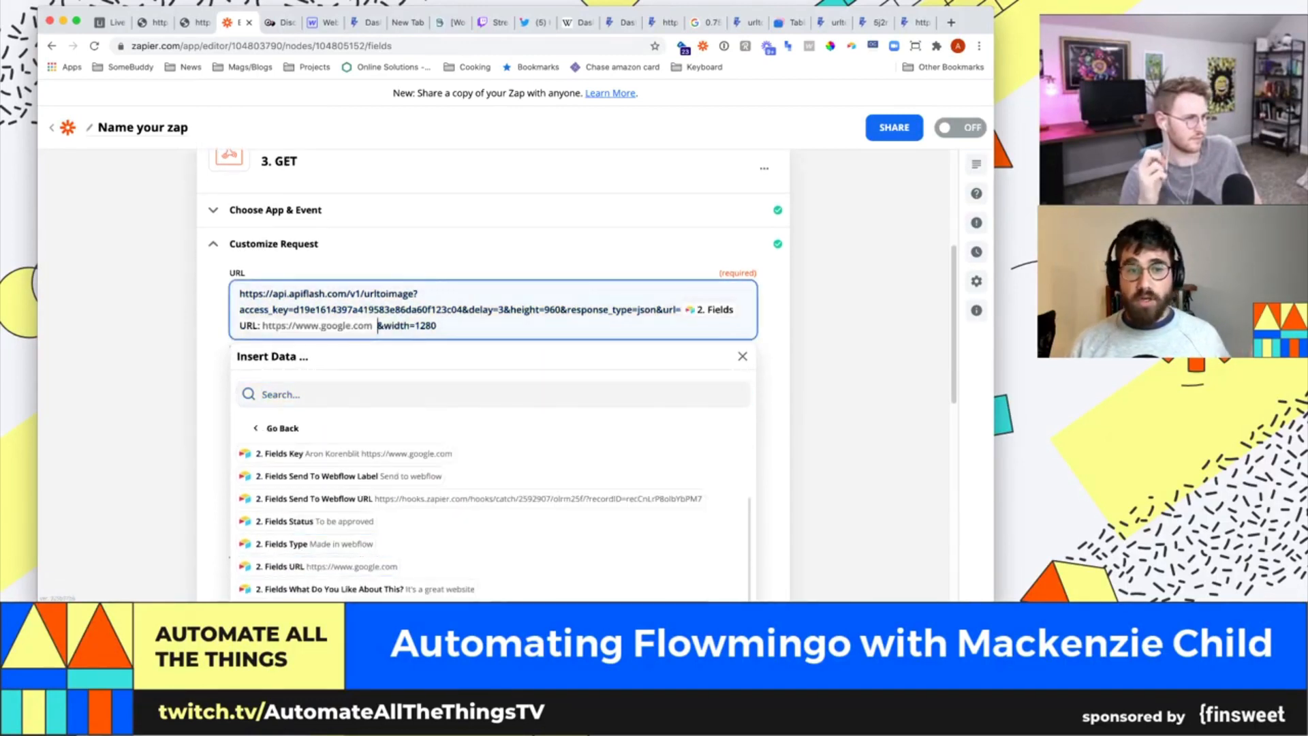
pyautogui.click(743, 356)
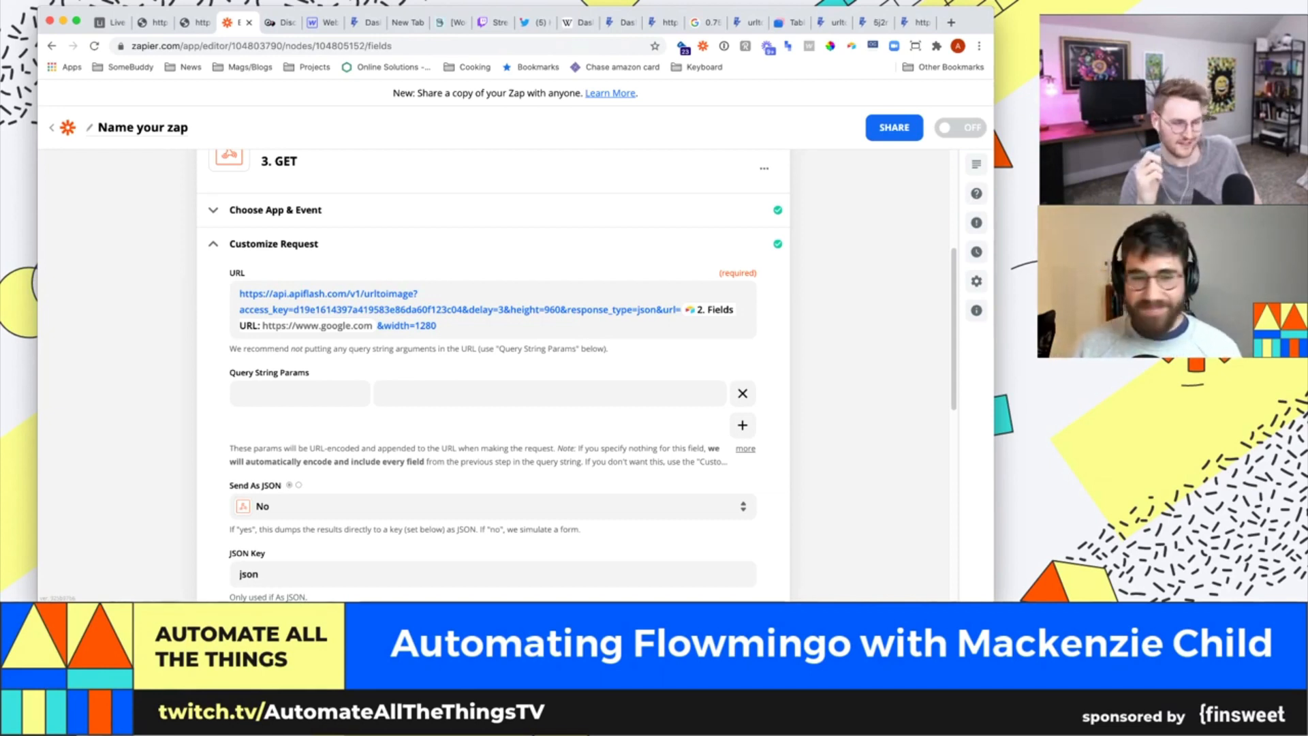
# Continue past the GET action's request settings with Send As JSON left at No, and retest the action.
pyautogui.scroll(-1, 492, 375)
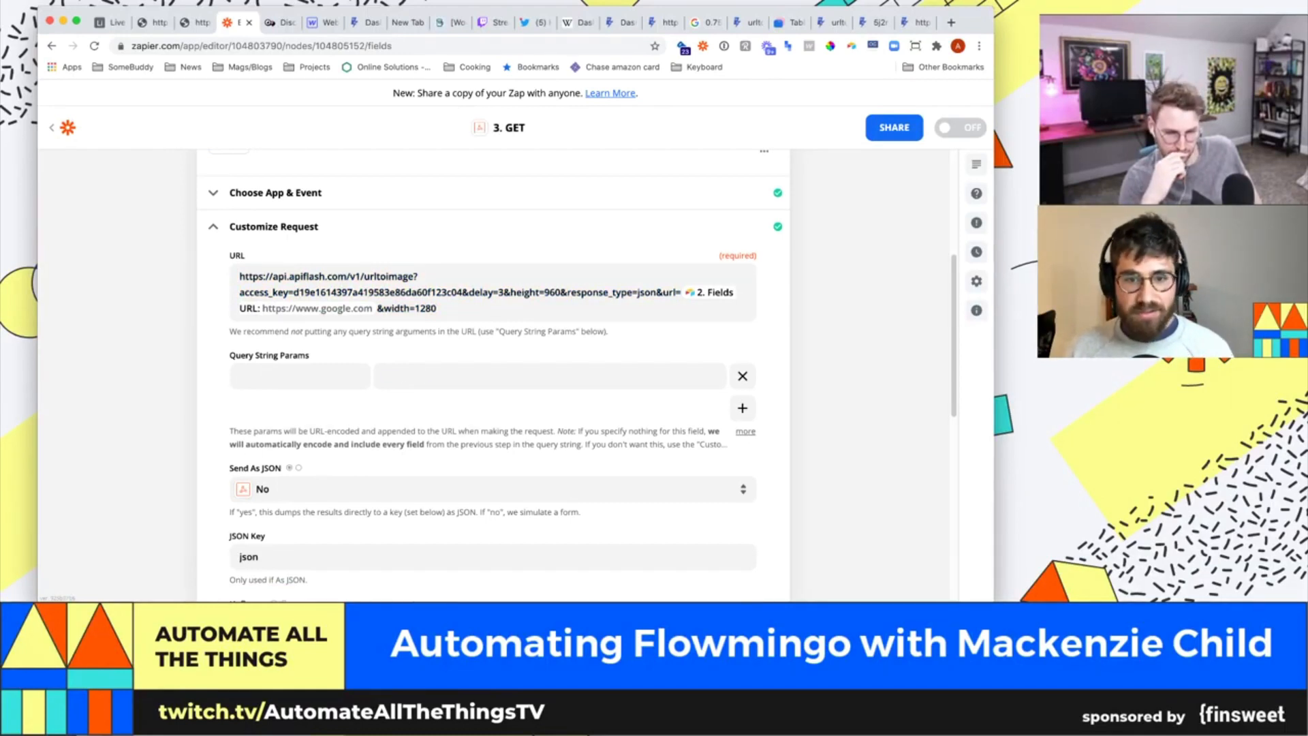
pyautogui.click(439, 309)
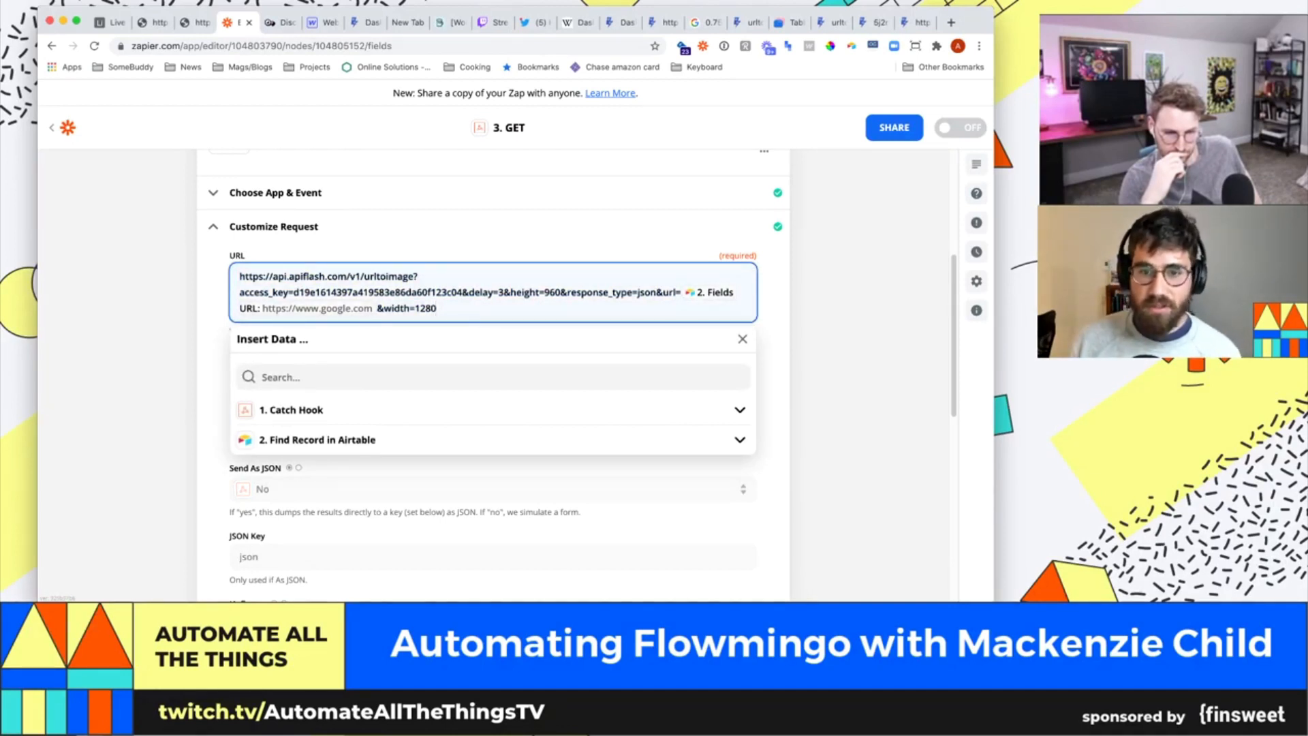
pyautogui.press('Escape')
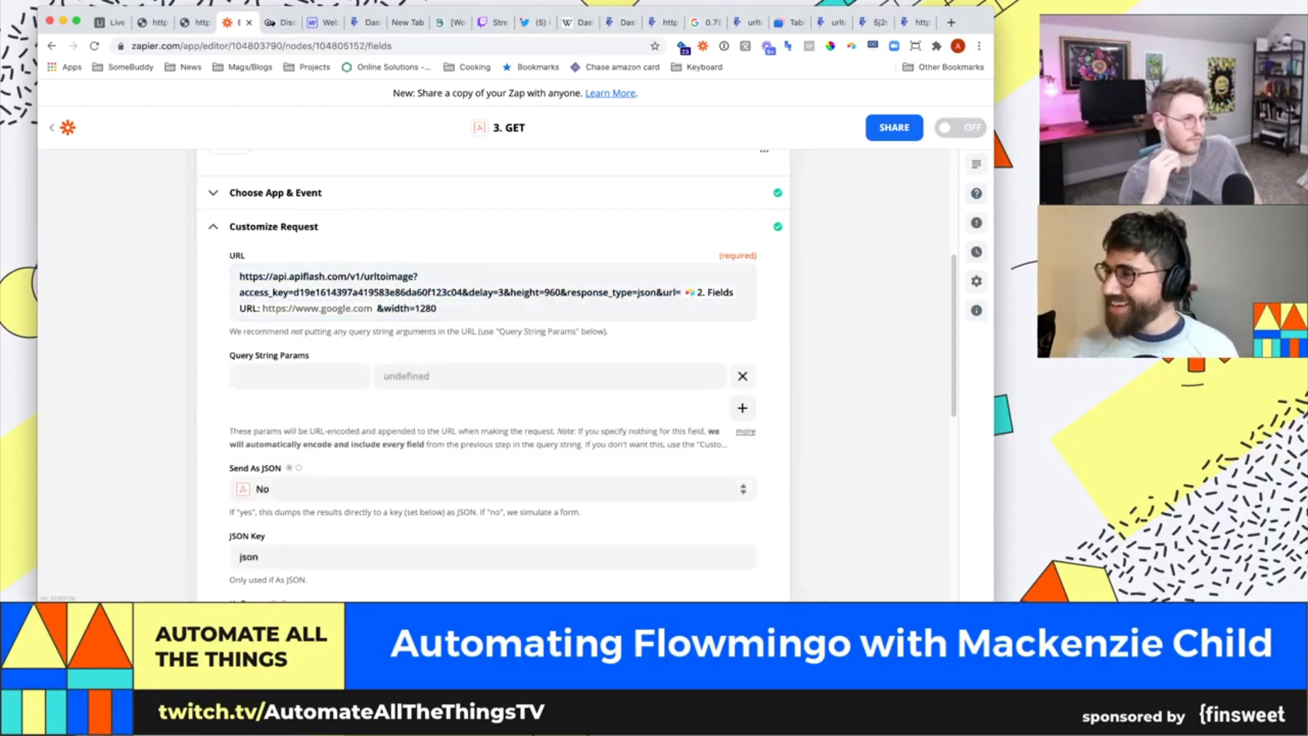
pyautogui.scroll(-3, 491, 375)
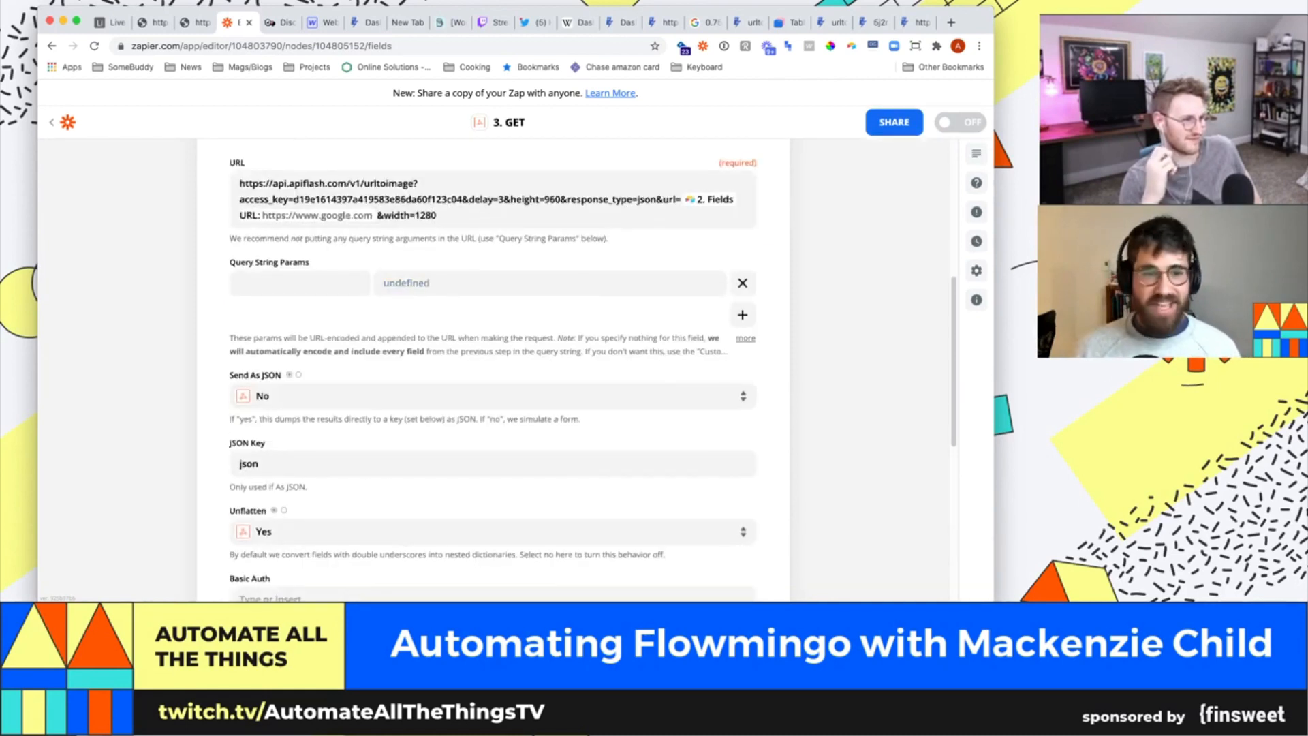
pyautogui.scroll(-10, 492, 372)
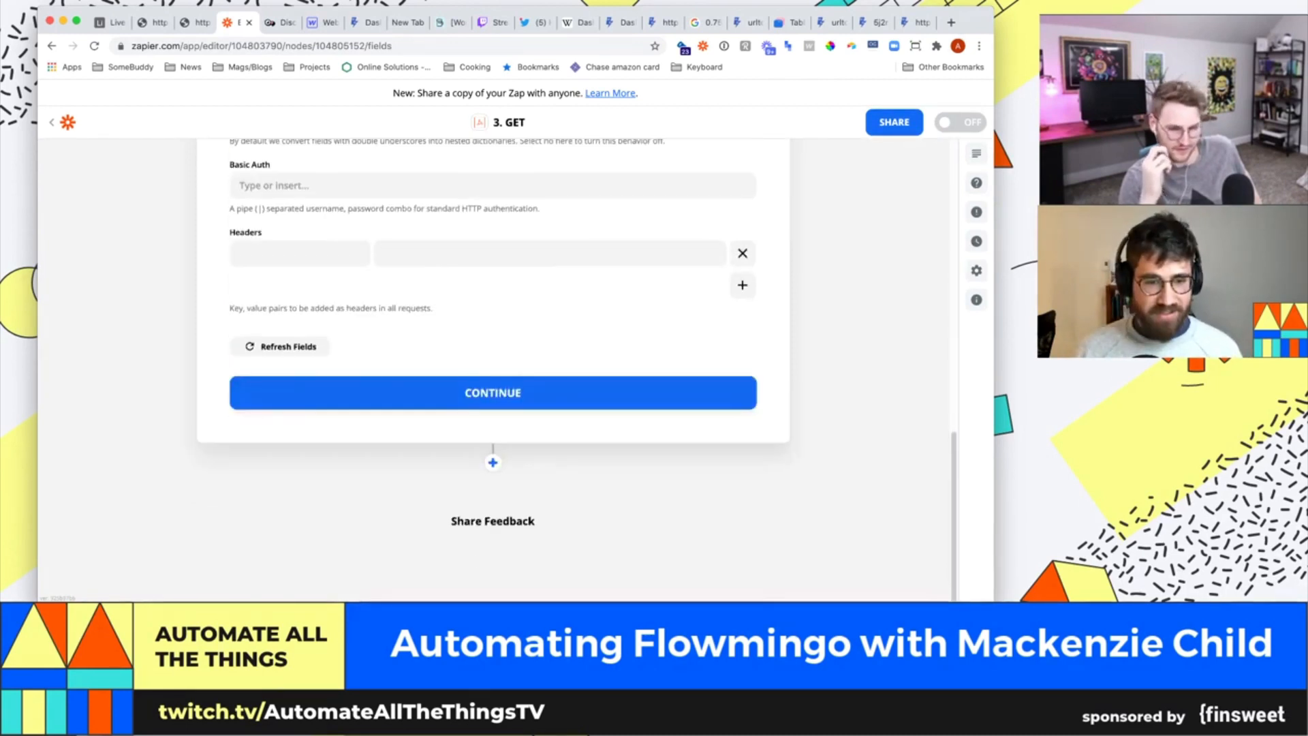
pyautogui.click(493, 393)
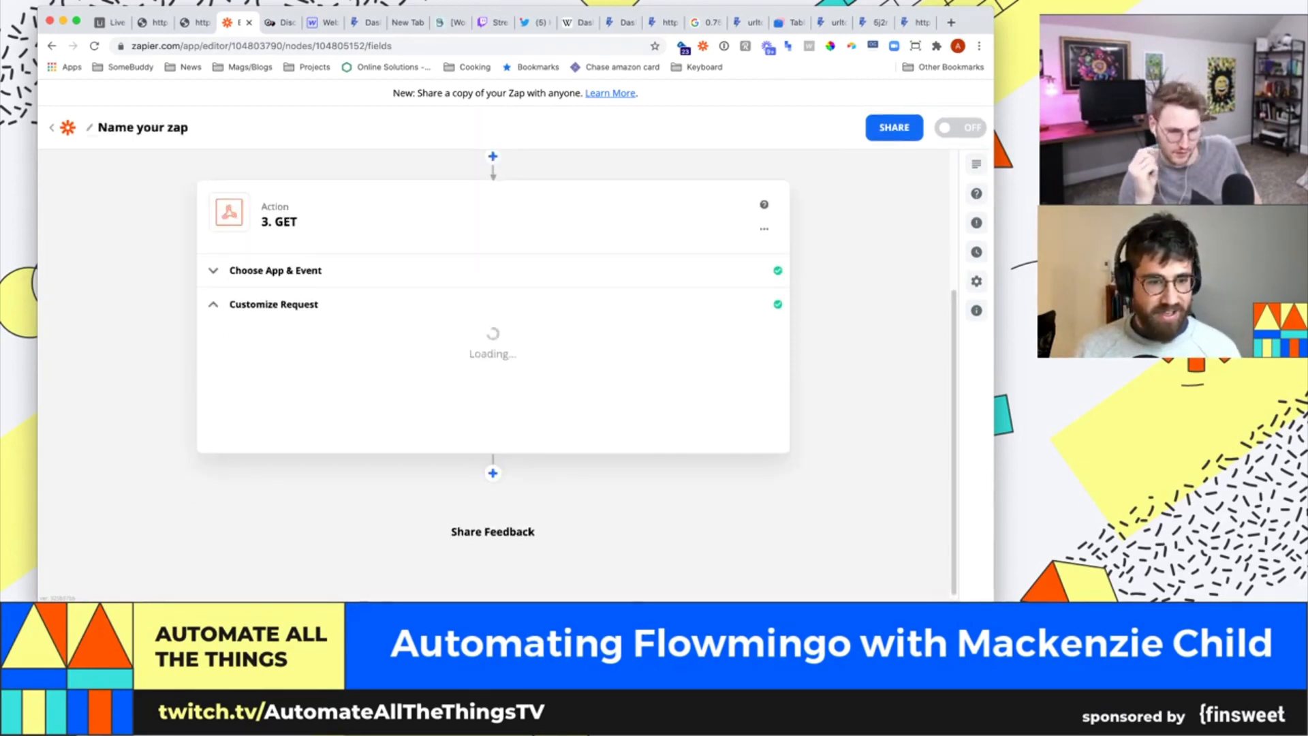
pyautogui.scroll(-3, 394, 496)
pyautogui.click(357, 499)
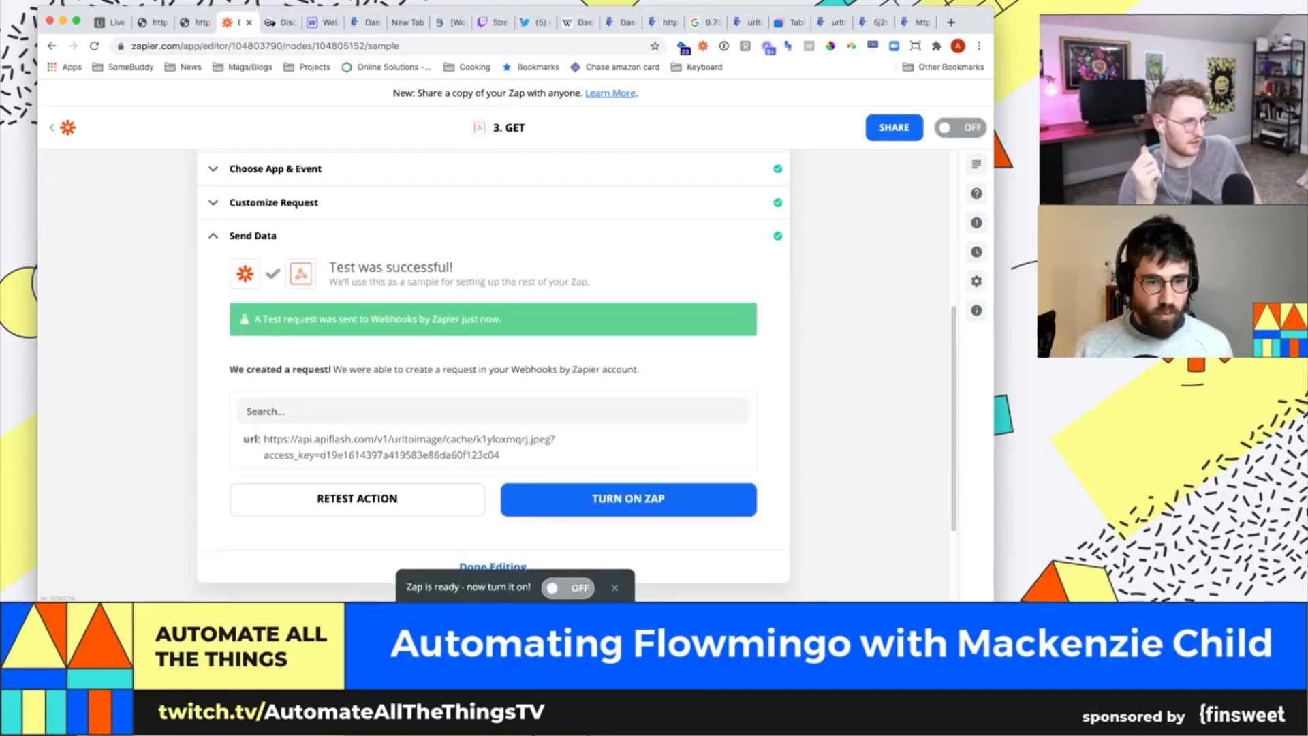
# Open the returned ApiFlash screenshot URL, including its access key, in a new browser tab, check the image, and close that tab.
pyautogui.moveTo(501, 455); pyautogui.dragTo(264, 439)
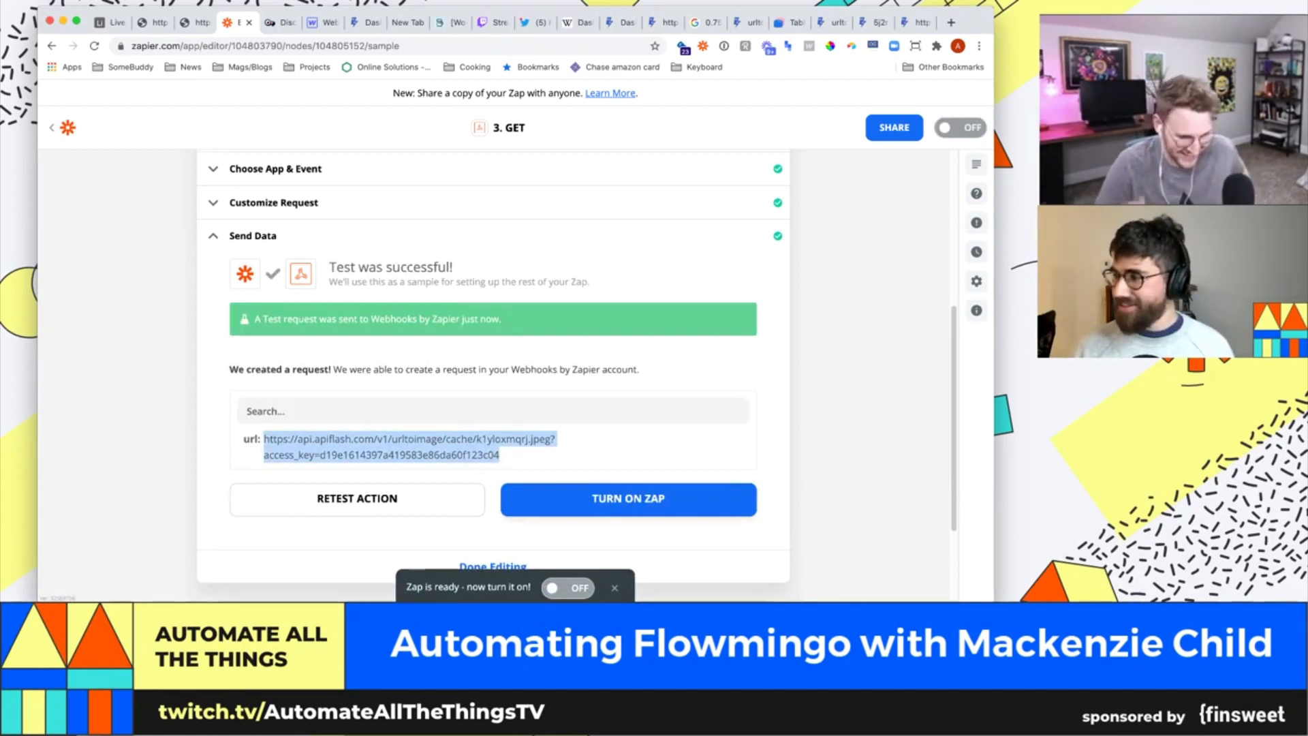
pyautogui.hotkey('ctrl', 'c')
pyautogui.hotkey('ctrl', 't')
pyautogui.hotkey('ctrl', 'v')
pyautogui.press('Return')
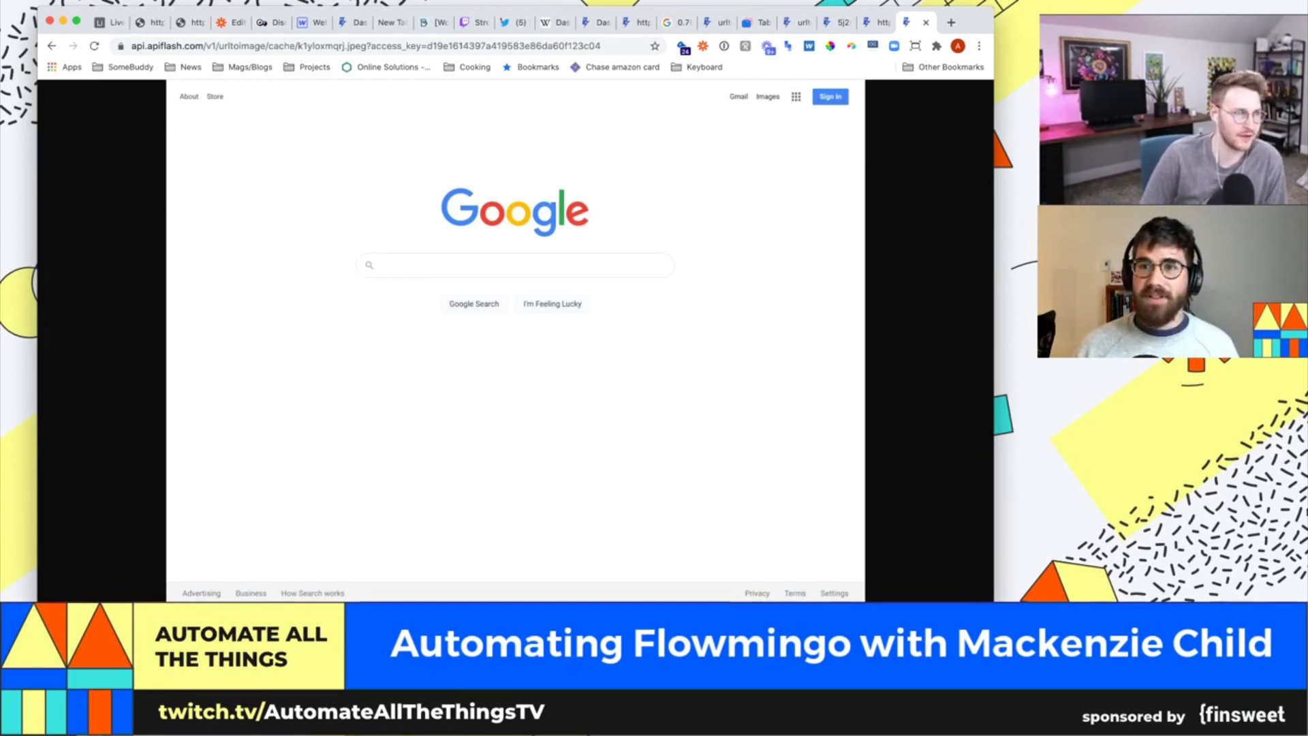
pyautogui.press('super+w')
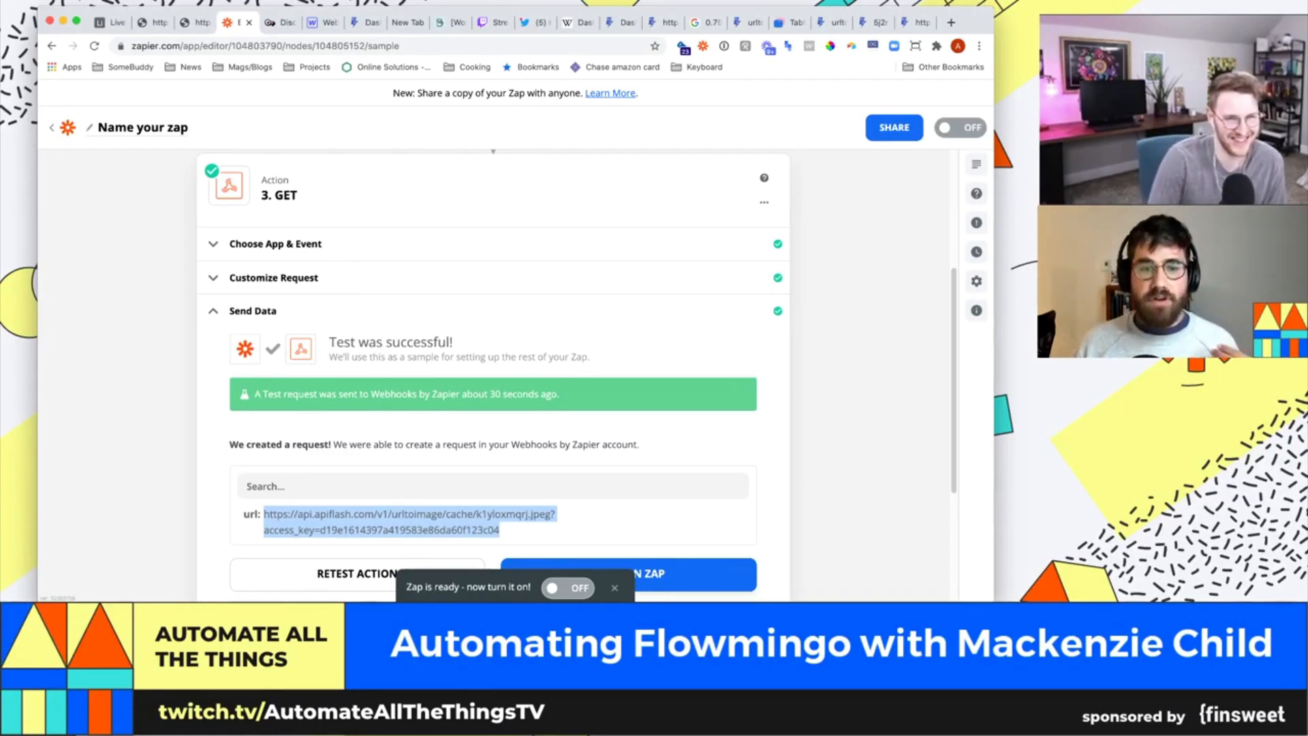
# Switch to Airtable and add a new field after recordID in the Discover sites table, entering "Encoded U" as its name.
pyautogui.click(300, 278)
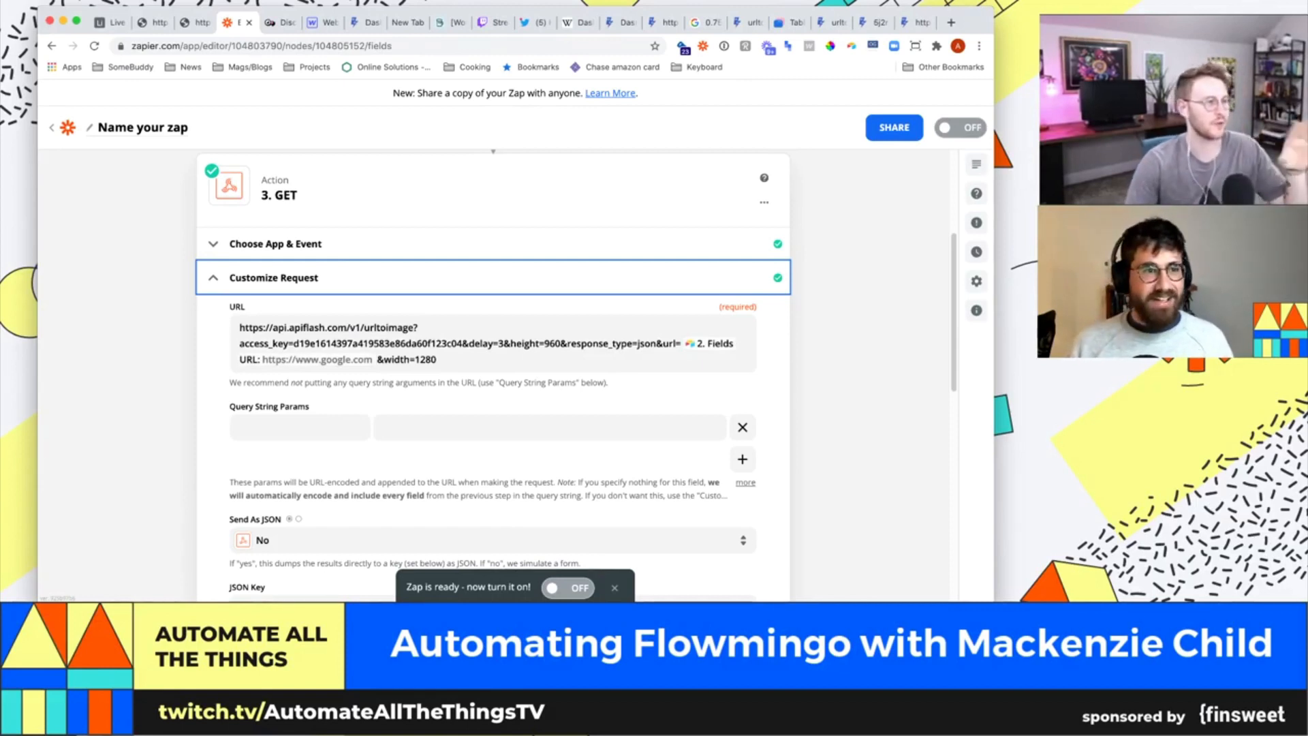
pyautogui.click(111, 22)
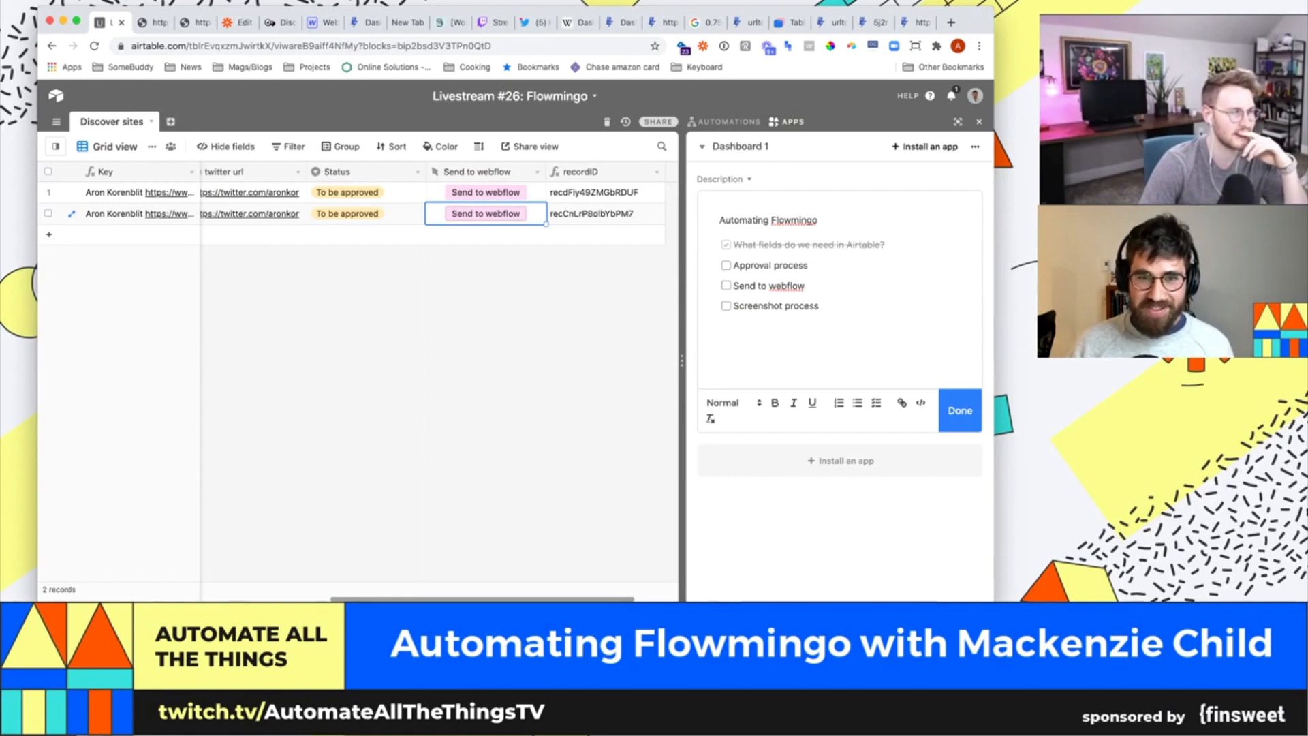
pyautogui.hscroll(3, 433, 204)
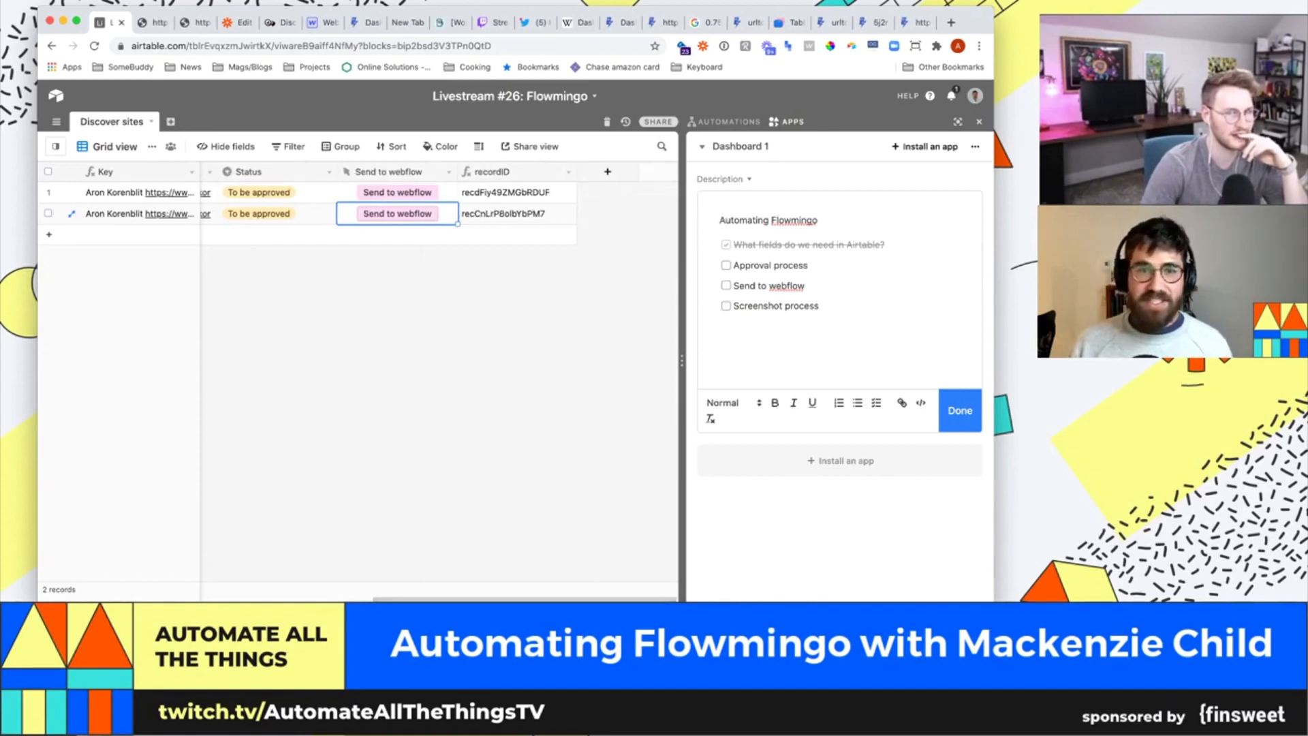
pyautogui.click(608, 171)
pyautogui.write('encoded U')
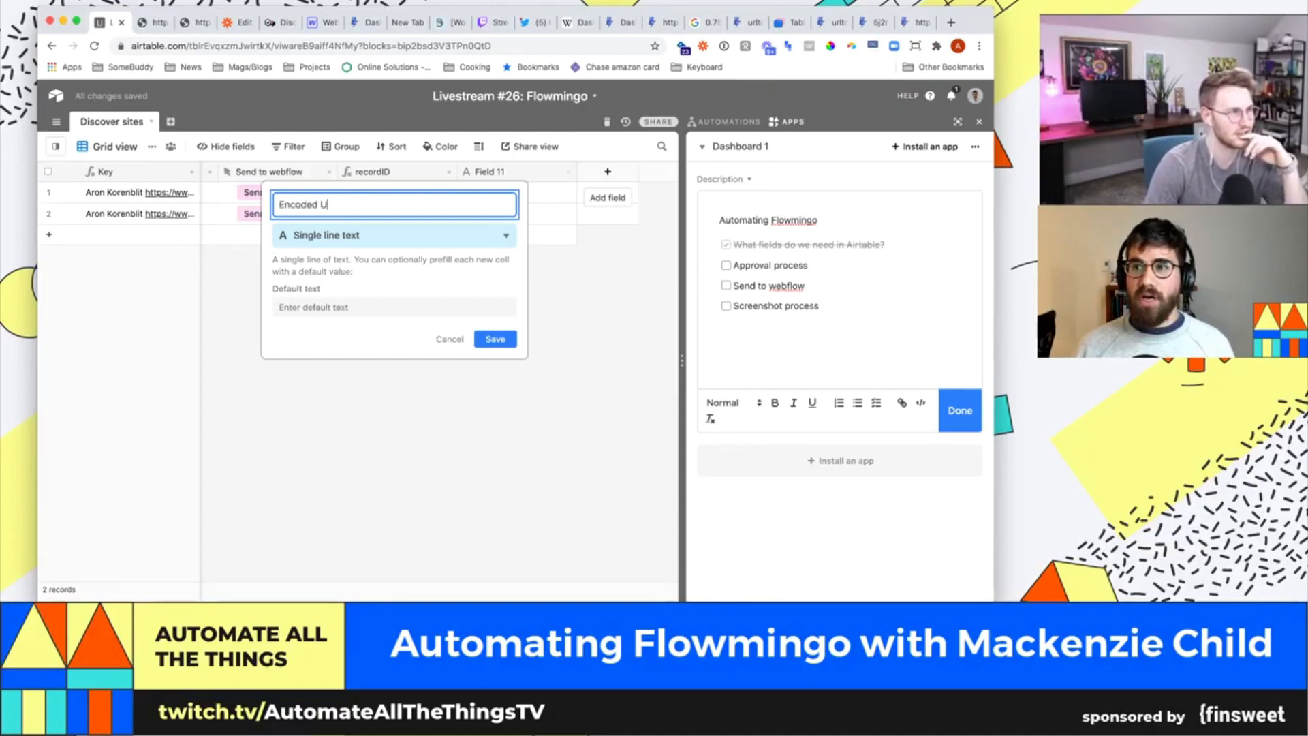